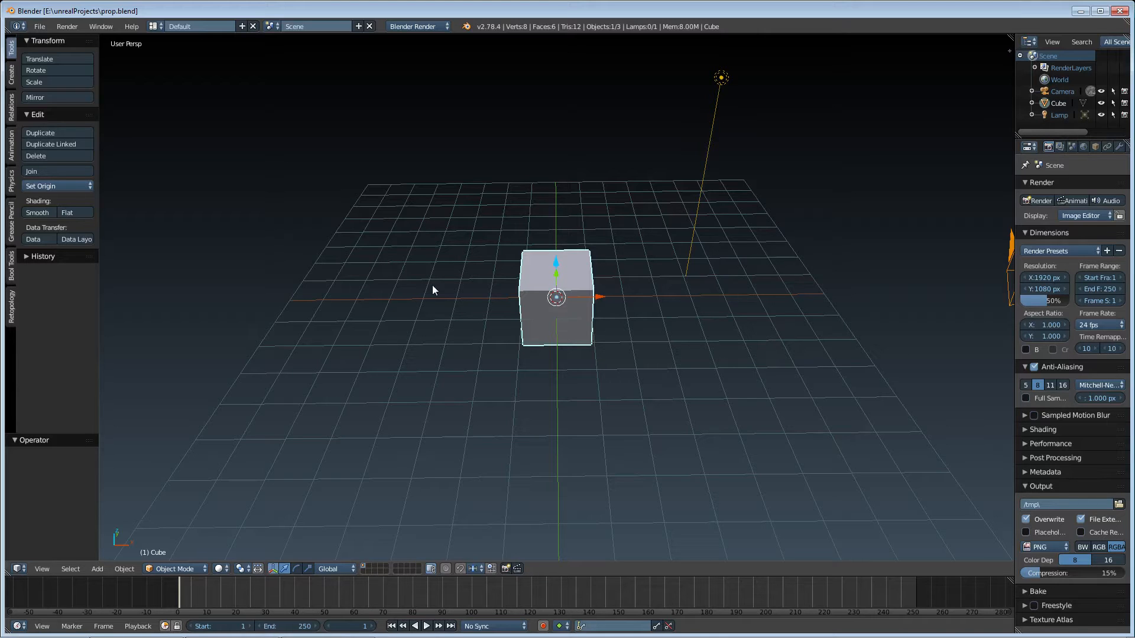
# Delete the default cube and add a cone mesh in its place
pyautogui.press('x')
pyautogui.click(409, 331)
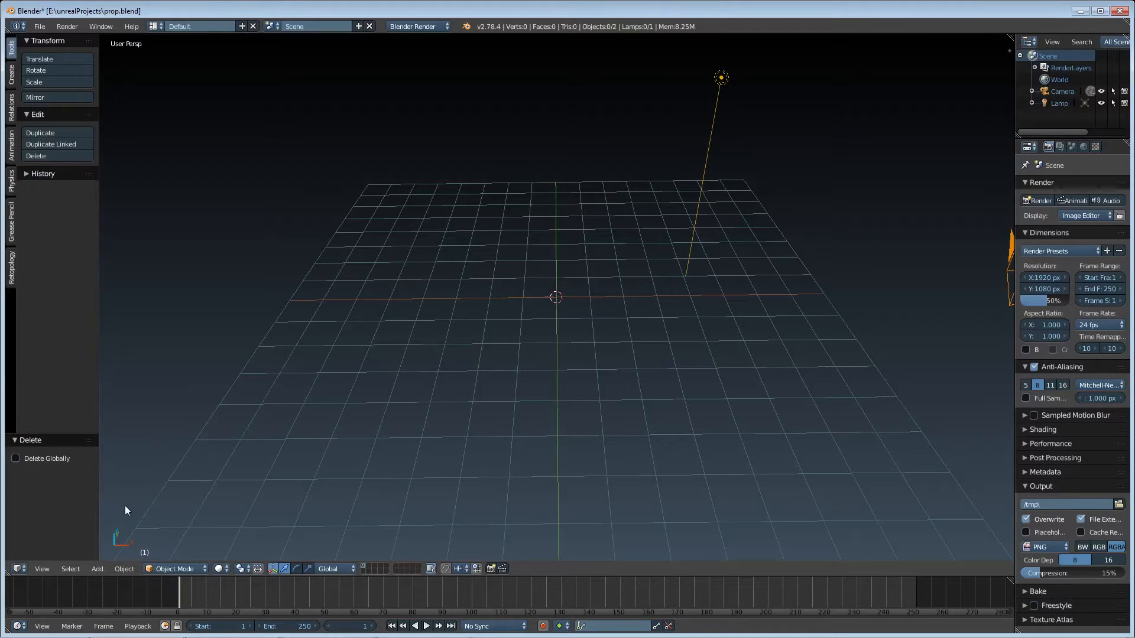
pyautogui.click(104, 568)
pyautogui.moveTo(107, 558)
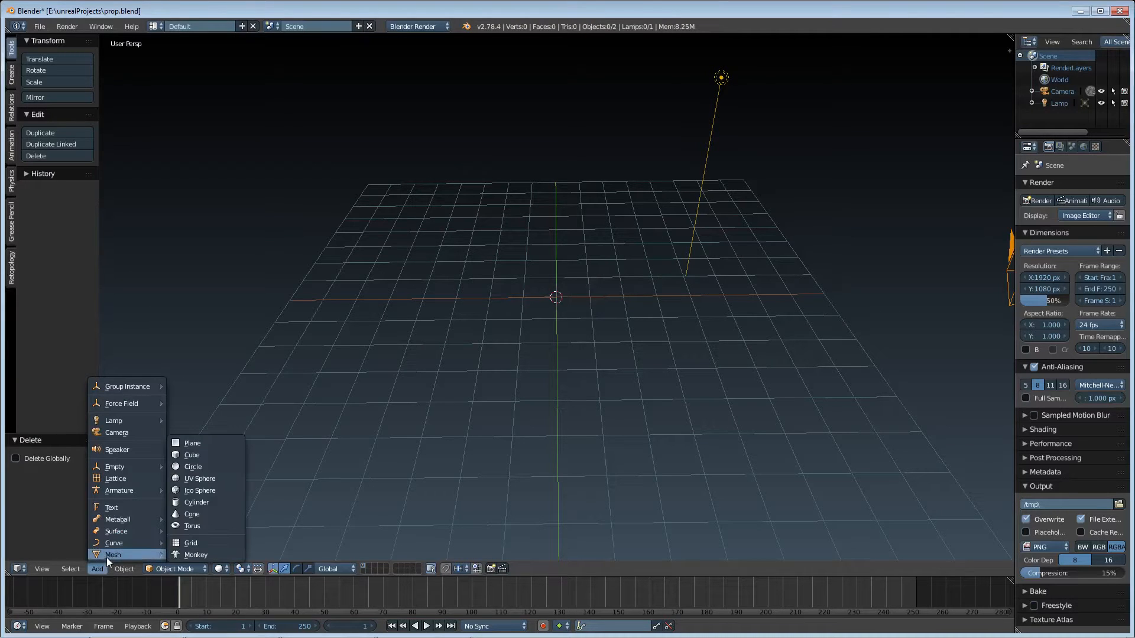
pyautogui.click(198, 515)
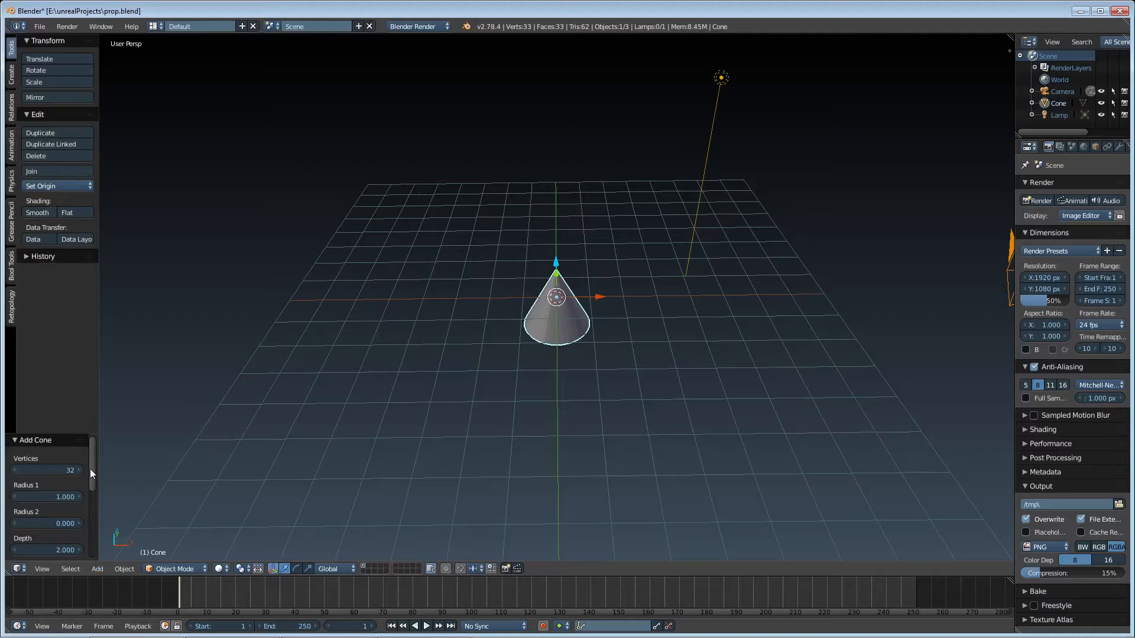
pyautogui.moveTo(90, 471); pyautogui.dragTo(92, 509)
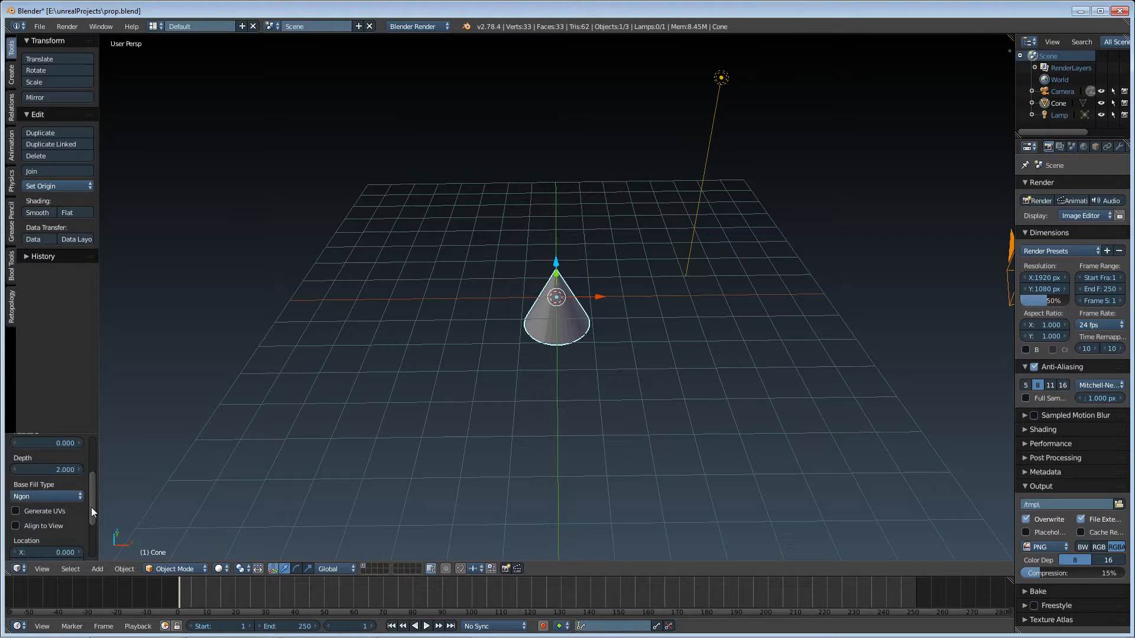
# Enter Edit Mode on the cone and delete its circular base face
pyautogui.moveTo(395, 435); pyautogui.dragTo(371, 393, button='middle')
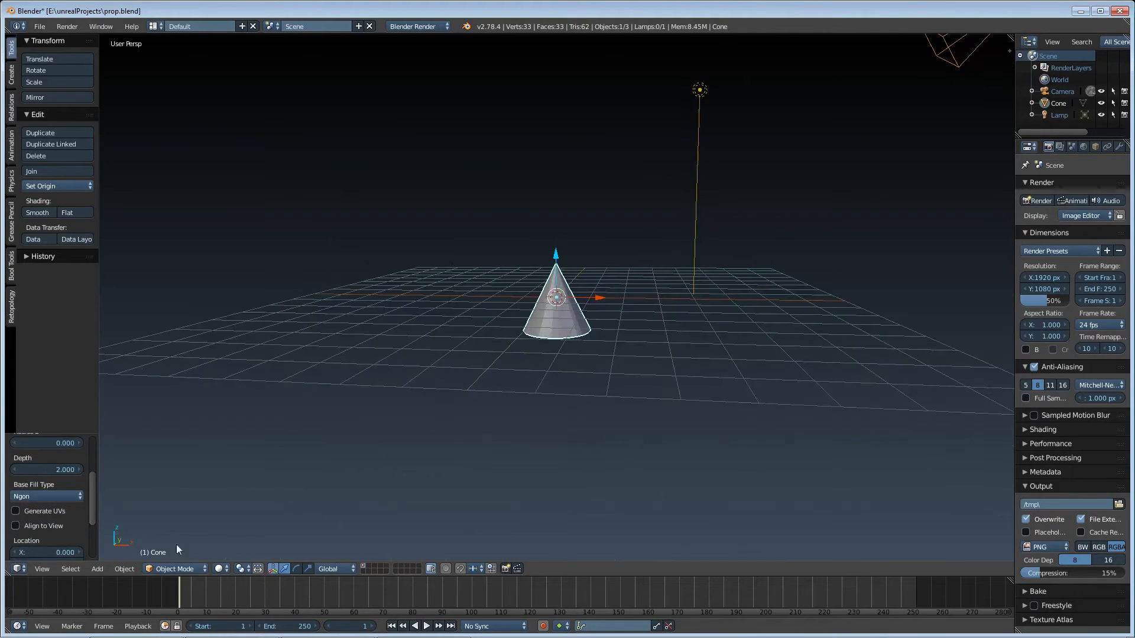
pyautogui.click(172, 569)
pyautogui.click(180, 539)
pyautogui.moveTo(440, 476); pyautogui.dragTo(414, 473, button='middle')
pyautogui.click(364, 568)
pyautogui.rightClick(550, 384)
pyautogui.press('x')
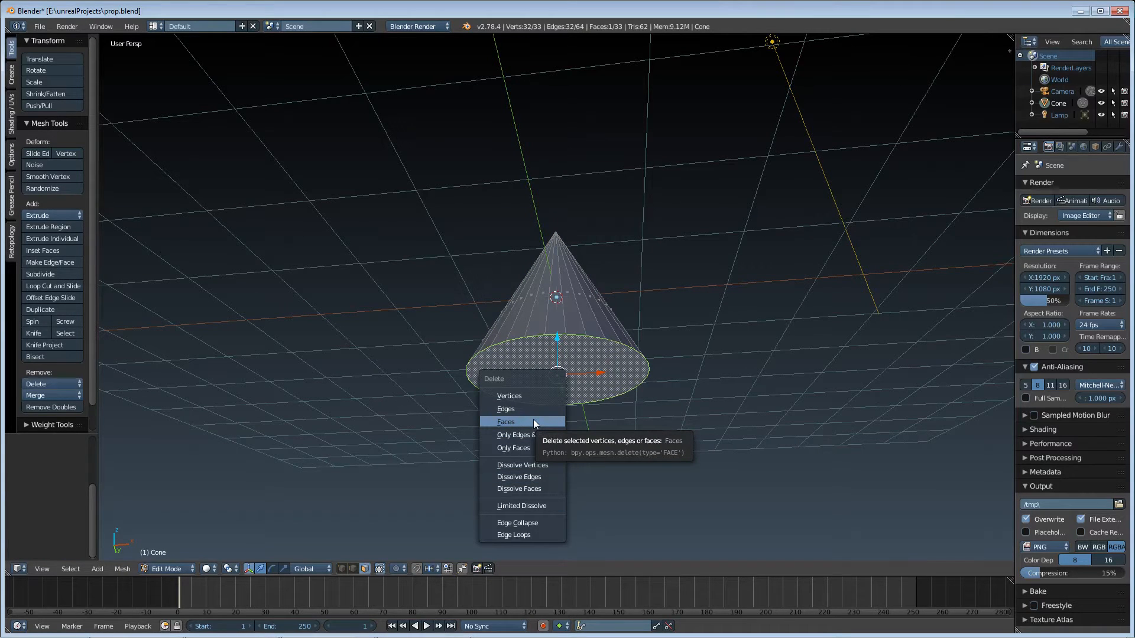
pyautogui.click(533, 420)
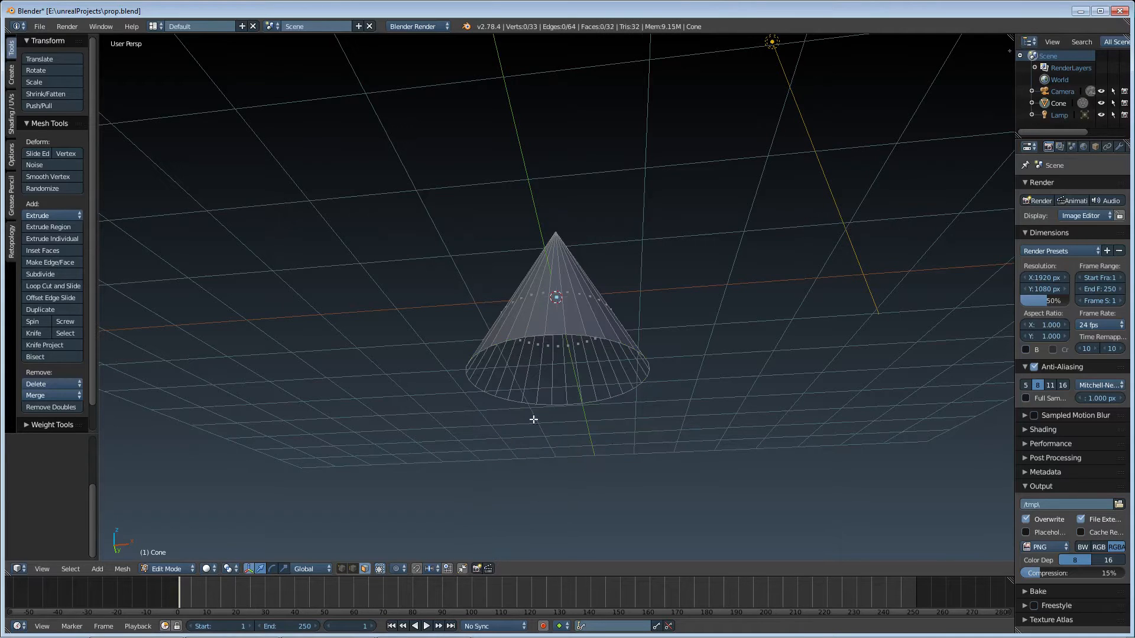
# Select the whole mesh and, in right orthographic view, knife a horizontal cut through the cone about a third of the way up
pyautogui.moveTo(416, 306); pyautogui.dragTo(256, 400, button='middle')
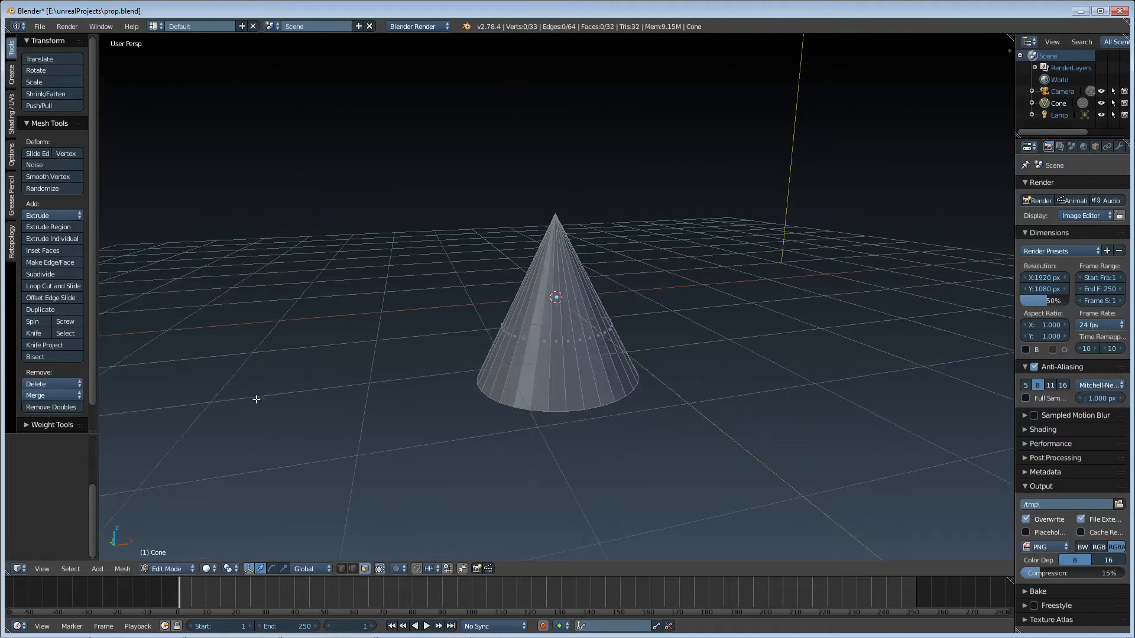
pyautogui.click(171, 569)
pyautogui.click(170, 542)
pyautogui.press('a')
pyautogui.press('KP_3')
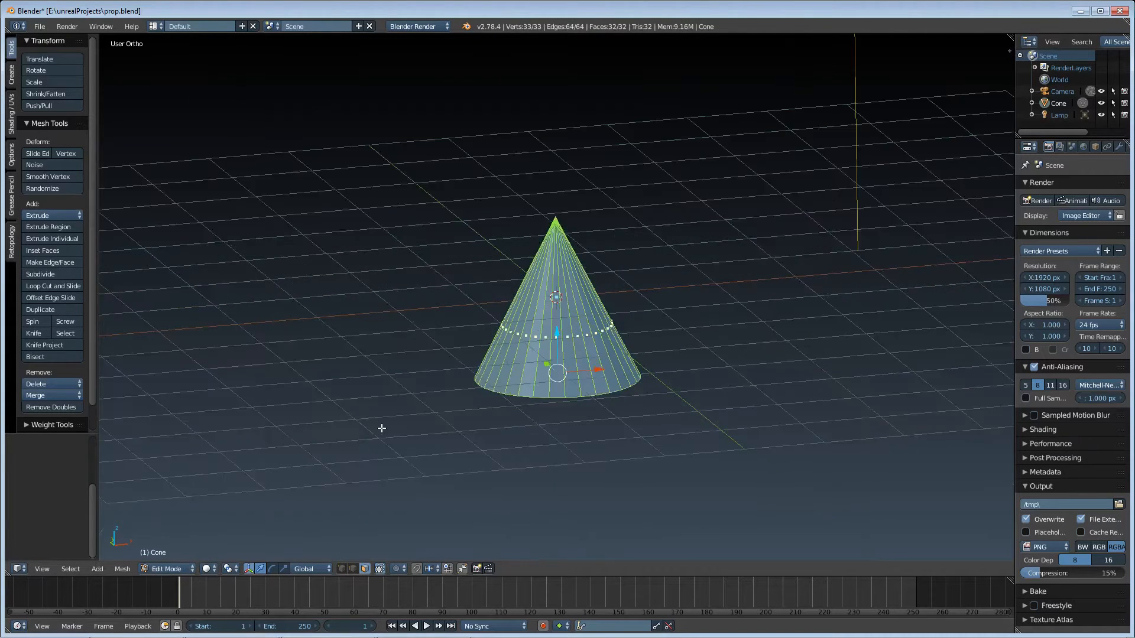
pyautogui.press('k')
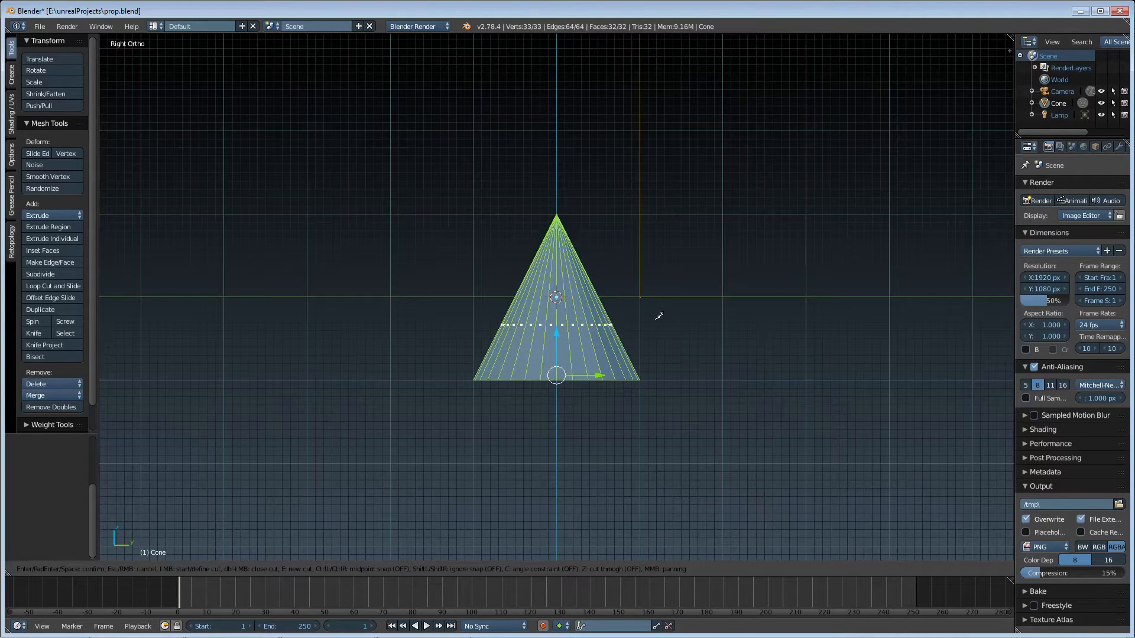
pyautogui.click(659, 324)
pyautogui.click(390, 333)
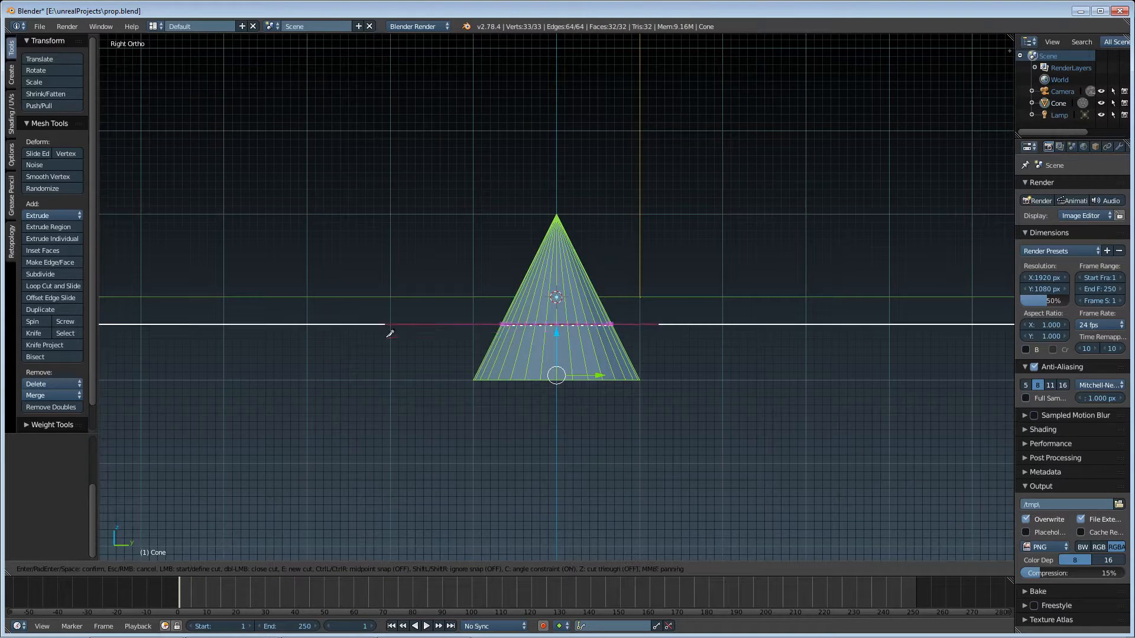
pyautogui.press('Return')
# Knife a second horizontal cut-through line across the cone, about three quarters of the way up towards the tip
pyautogui.press('k')
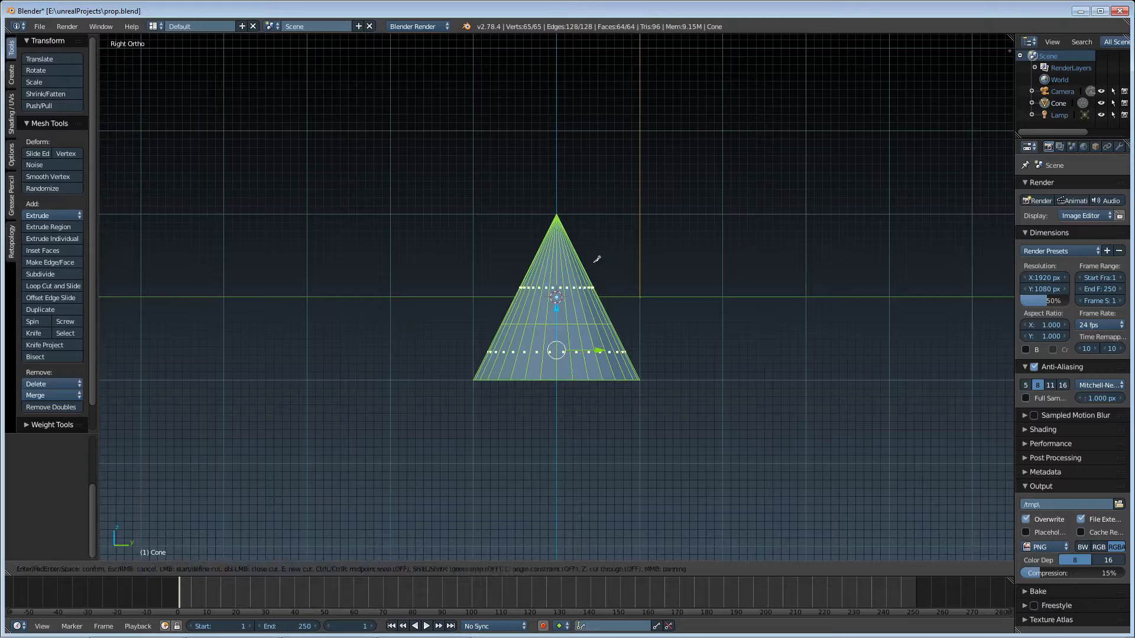
pyautogui.click(600, 253)
pyautogui.press('z')
pyautogui.press('c')
pyautogui.click(387, 245)
pyautogui.press('Return')
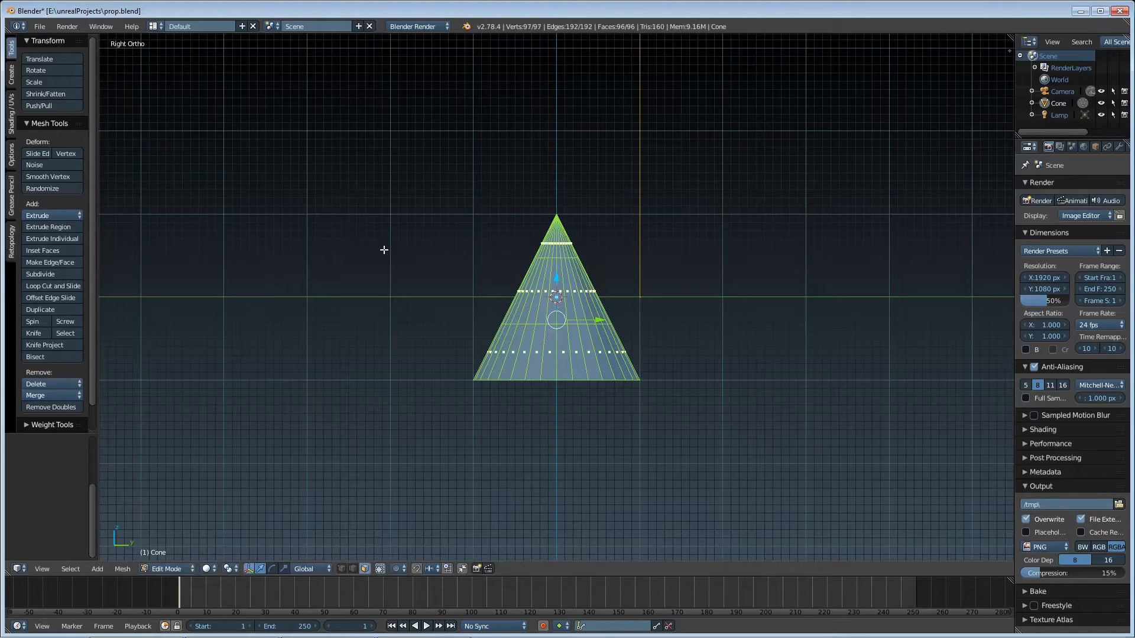
# Scale the entire mesh along the Z axis to about 0.098 in perspective view
pyautogui.moveTo(385, 246); pyautogui.dragTo(393, 377, button='middle')
pyautogui.press('KP_5')
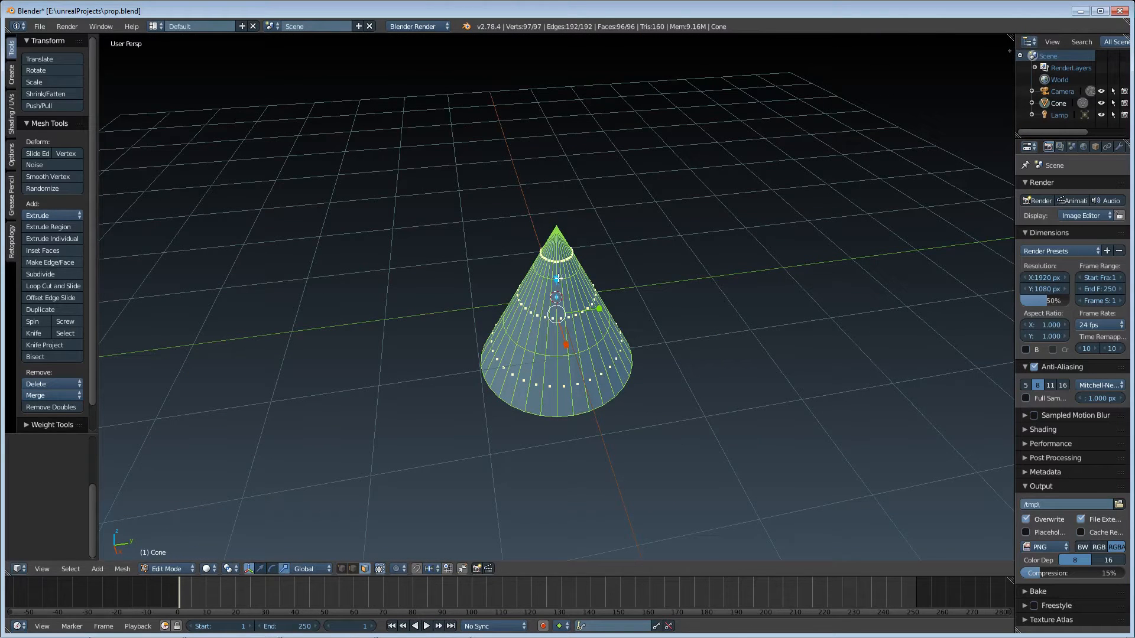
pyautogui.press('s')
pyautogui.press('z')
pyautogui.press('Return')
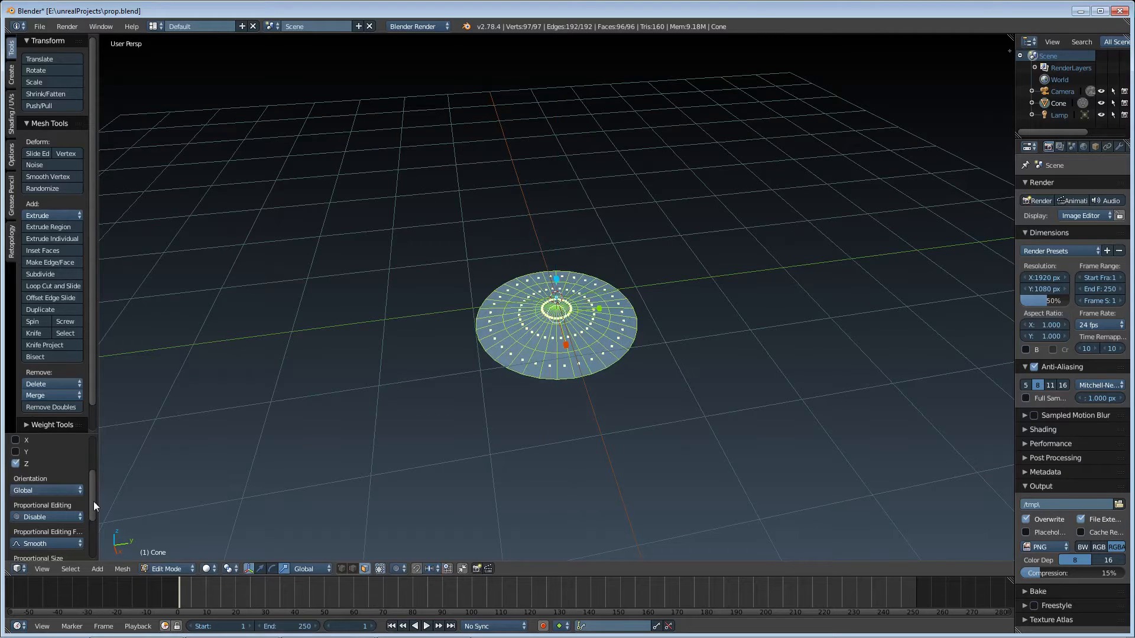
# Set the X, Y and Z resize factors of the Z-constrained scaling to 0 to flatten the mesh completely
pyautogui.moveTo(93, 501); pyautogui.dragTo(97, 454)
pyautogui.click(73, 470)
pyautogui.write('0')
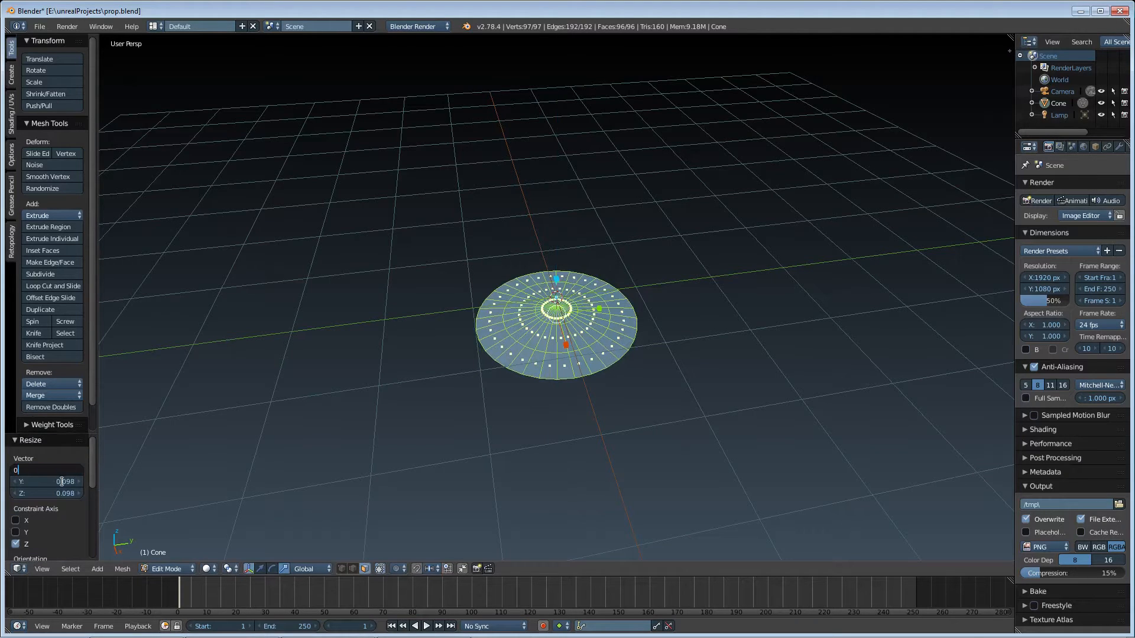
pyautogui.press('Return')
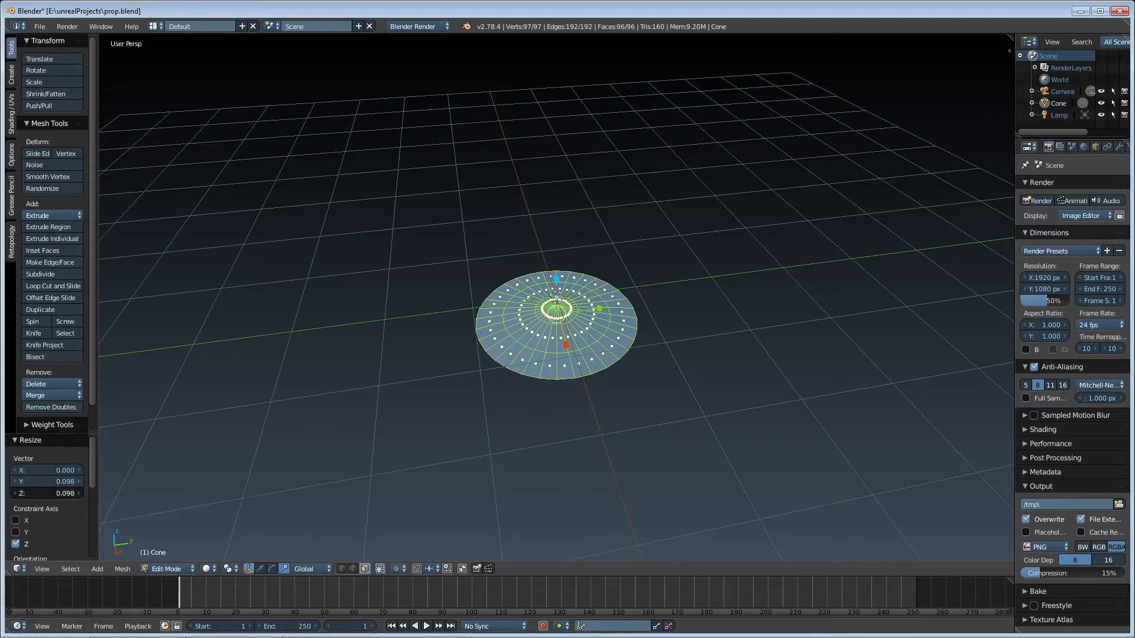
pyautogui.click(72, 493)
pyautogui.write('0')
pyautogui.press('Return')
pyautogui.click(72, 482)
pyautogui.write('0')
pyautogui.press('Return')
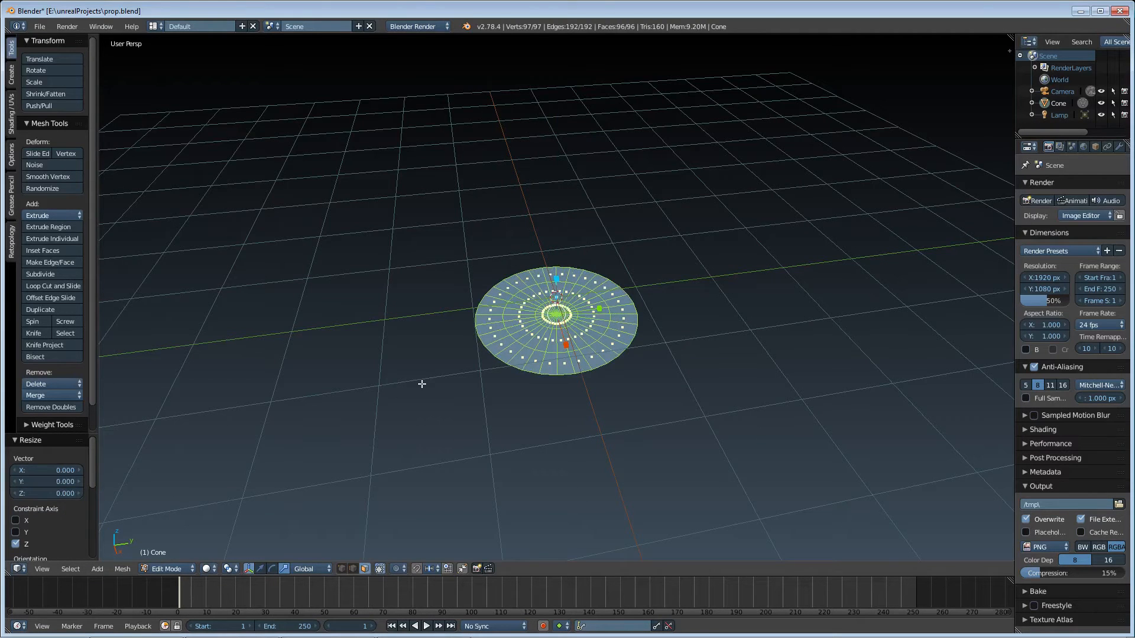
# Return to Object Mode and move the flattened disc's origin to its geometry
pyautogui.moveTo(421, 384)
pyautogui.mouseDown(button='middle')
pyautogui.moveTo(362, 459)
pyautogui.moveTo(437, 410)
pyautogui.moveTo(375, 460)
pyautogui.moveTo(407, 384)
pyautogui.mouseUp(button='middle')
pyautogui.click(168, 569)
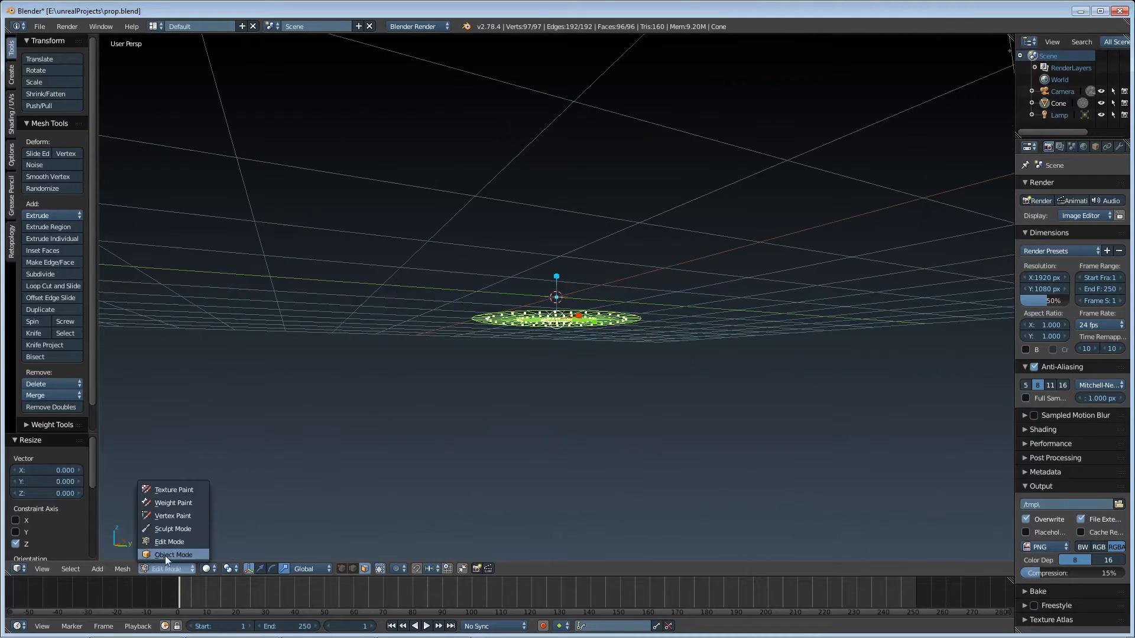
pyautogui.click(165, 555)
pyautogui.moveTo(414, 425); pyautogui.dragTo(481, 400, button='middle')
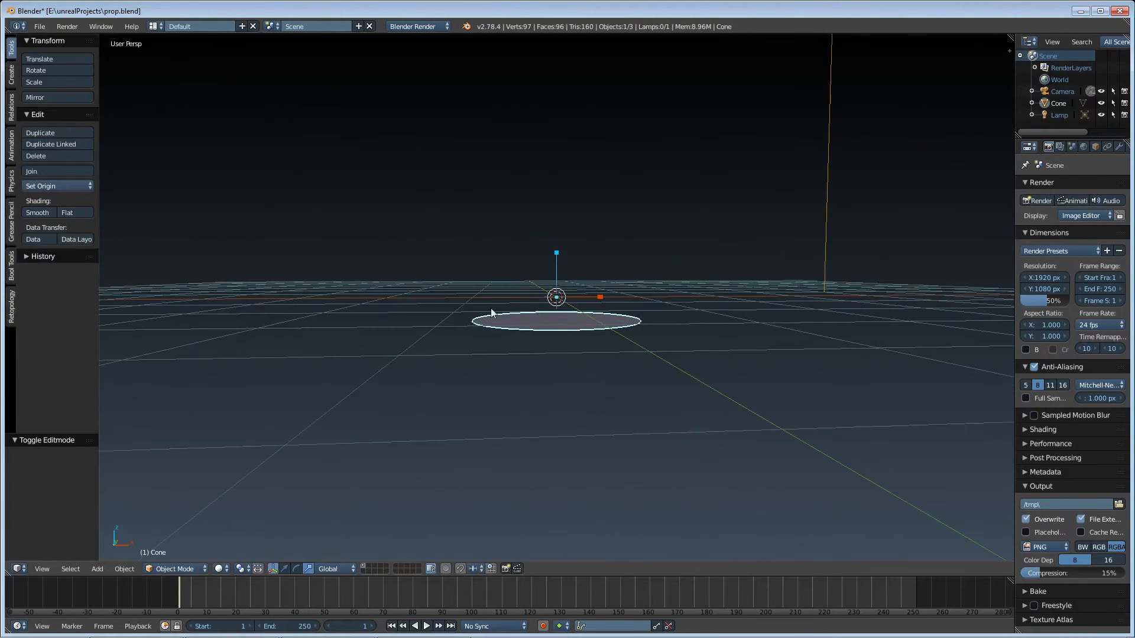
pyautogui.click(126, 569)
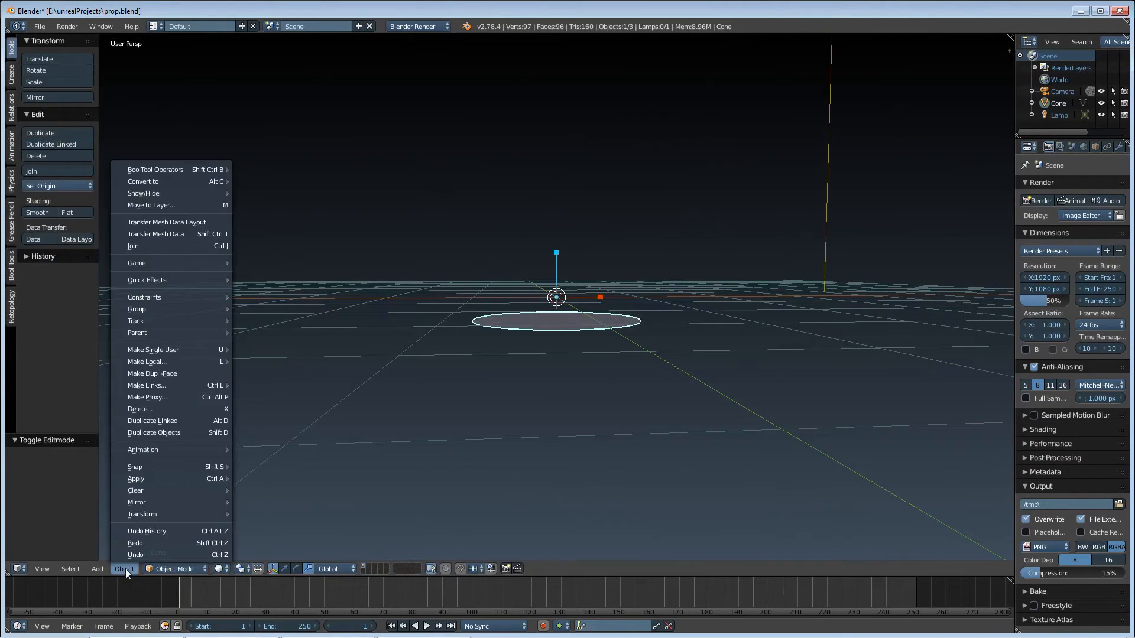
pyautogui.moveTo(144, 501)
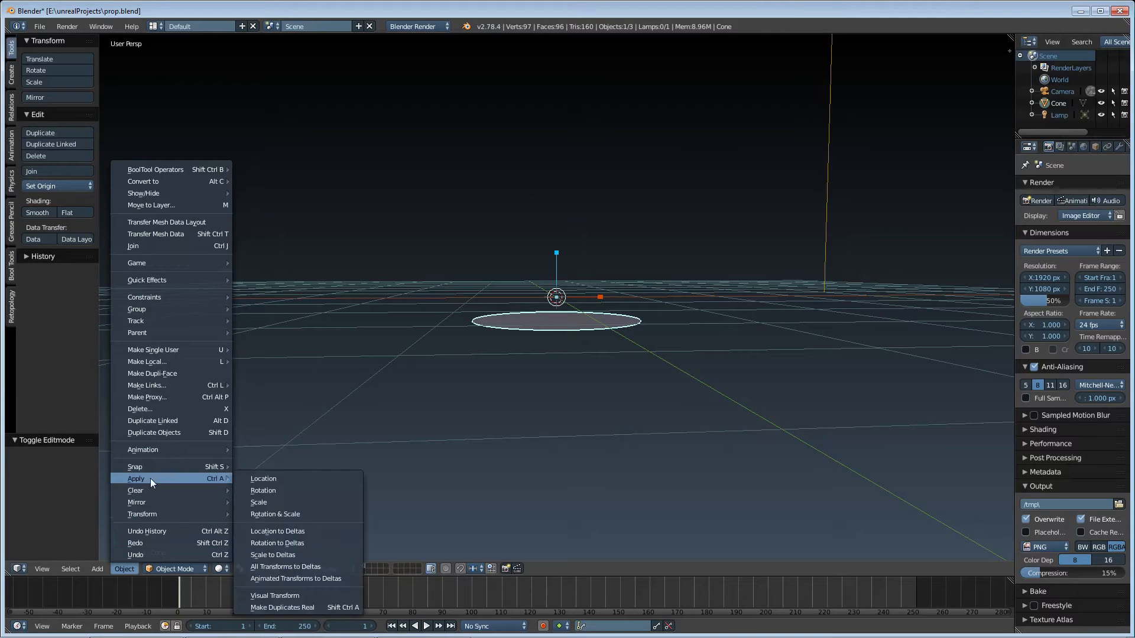
pyautogui.moveTo(156, 462)
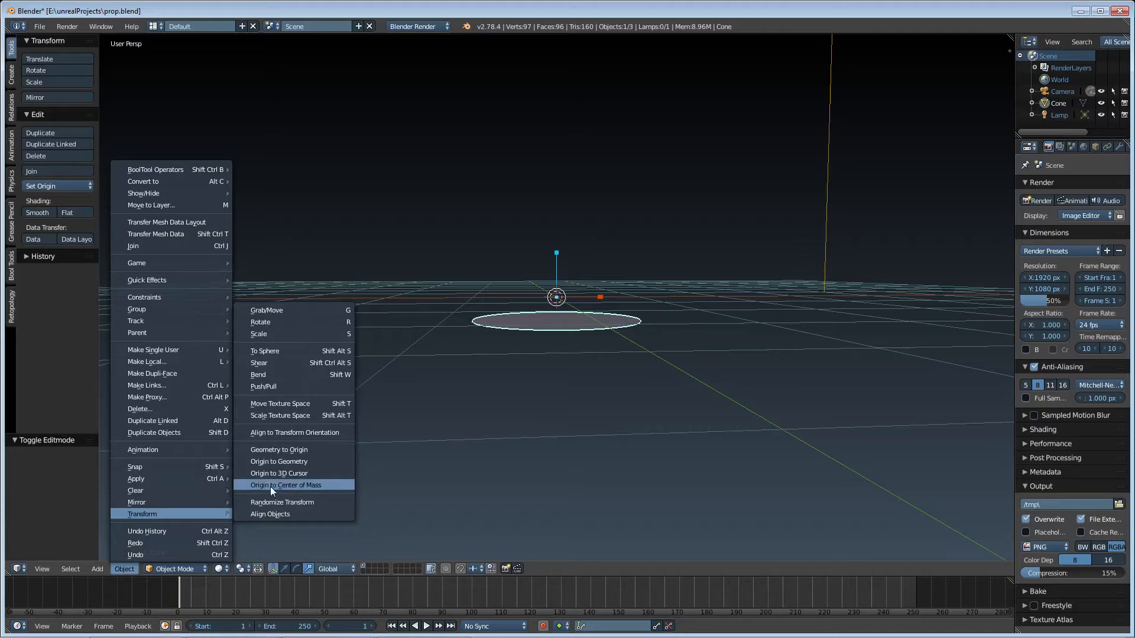
pyautogui.click(268, 462)
pyautogui.scroll(7, 423, 417)
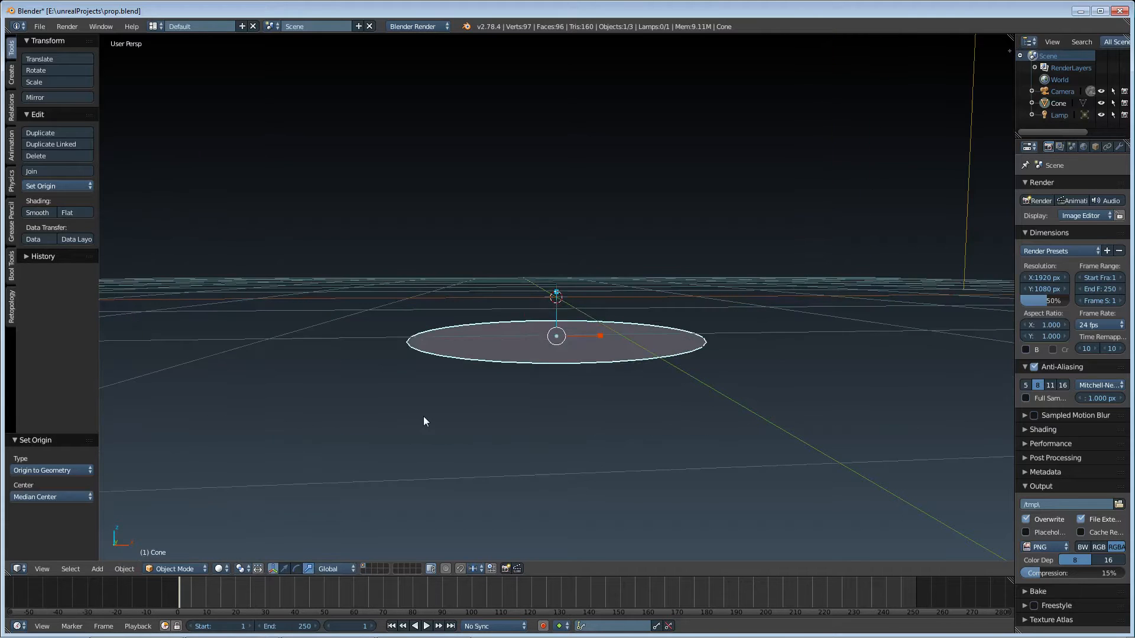
# Activate the translate manipulator and clear the disc's location to place it at the world origin
pyautogui.click(284, 569)
pyautogui.scroll(-4, 392, 413)
pyautogui.moveTo(393, 413); pyautogui.dragTo(474, 434, button='middle')
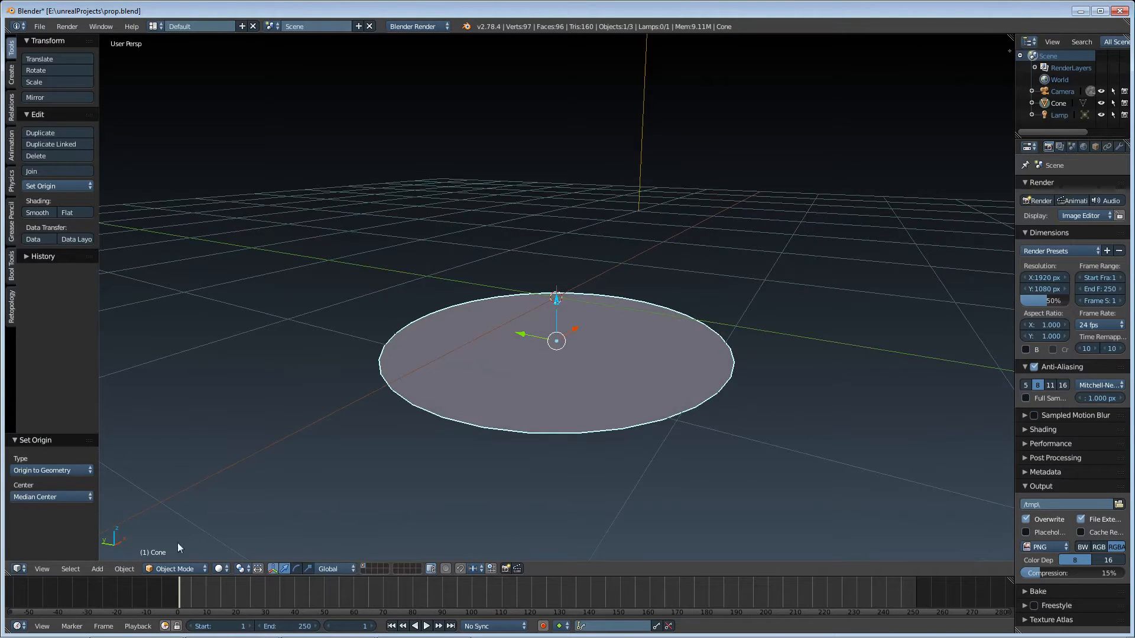
pyautogui.click(124, 568)
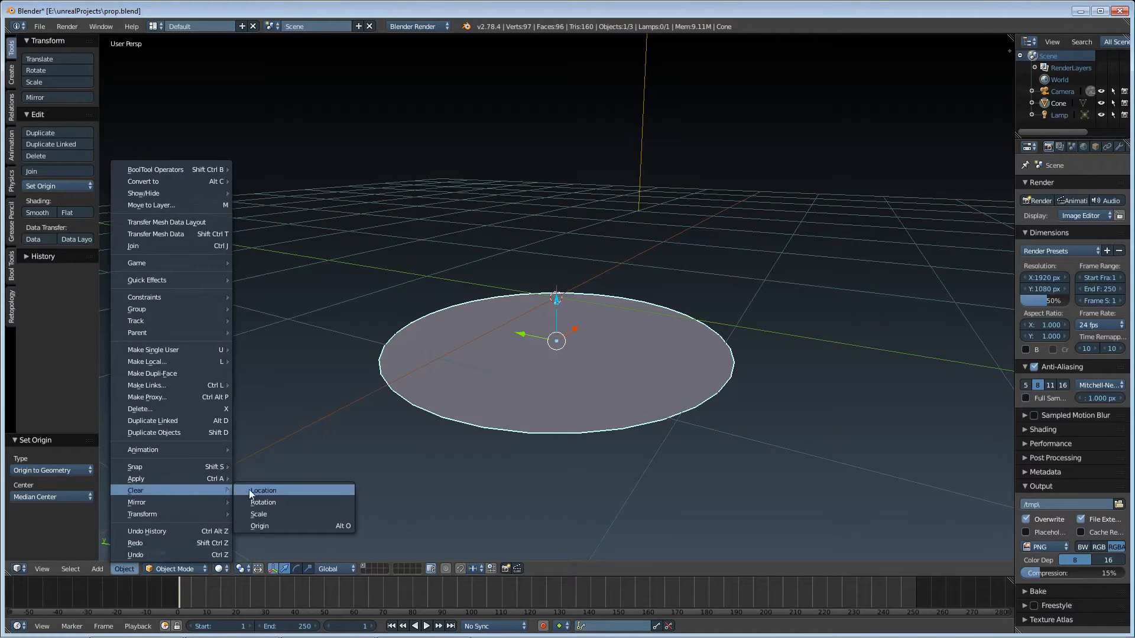
pyautogui.click(251, 491)
pyautogui.moveTo(523, 406); pyautogui.dragTo(423, 414, button='middle')
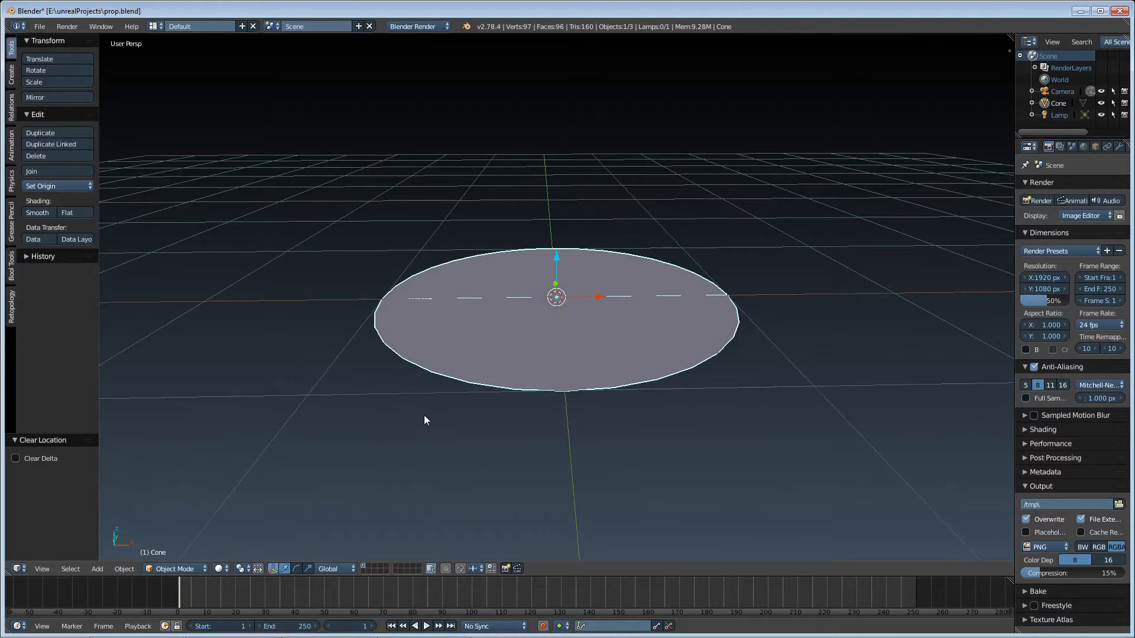
# Switch the disc to Vertex Paint mode and set the brush colour to black
pyautogui.click(179, 567)
pyautogui.click(164, 570)
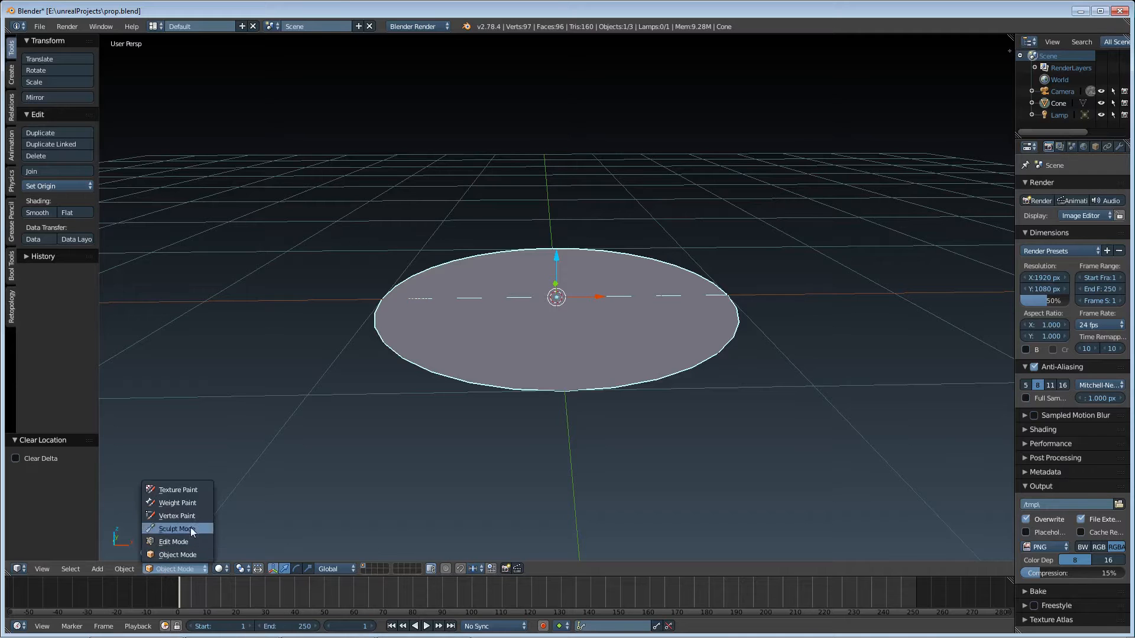
pyautogui.click(196, 504)
pyautogui.moveTo(324, 449)
pyautogui.mouseDown(button='middle')
pyautogui.moveTo(403, 392)
pyautogui.moveTo(266, 277)
pyautogui.mouseUp(button='middle')
pyautogui.click(149, 571)
pyautogui.click(168, 516)
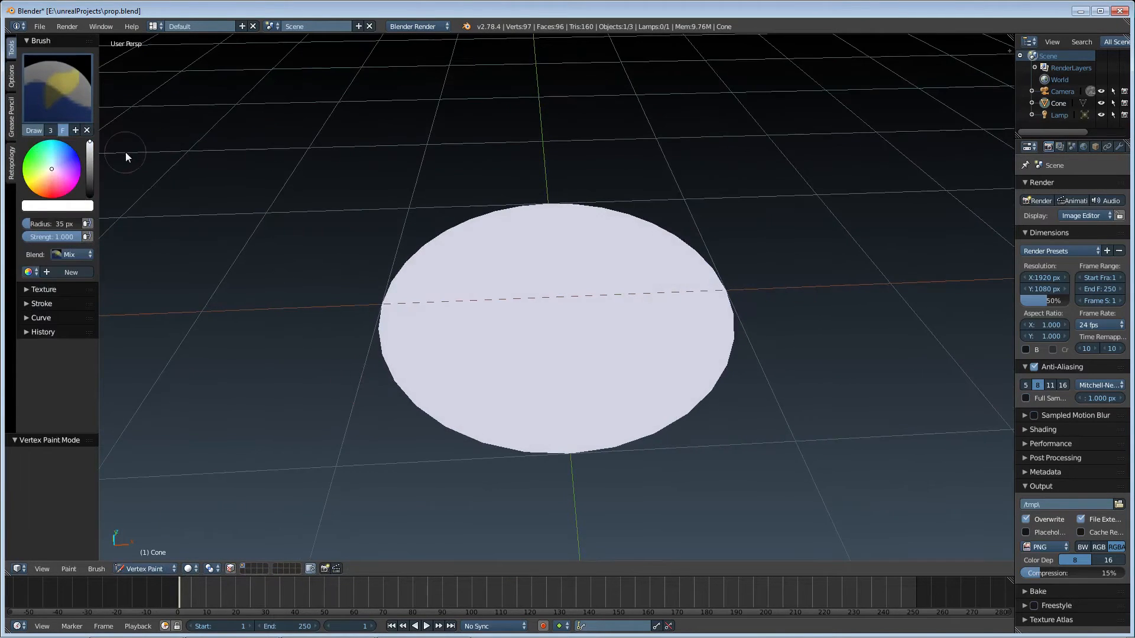
pyautogui.moveTo(88, 164); pyautogui.dragTo(90, 197)
# Paint the vertices around the disc's entire outer rim and its centre vertex black
pyautogui.moveTo(346, 336)
pyautogui.mouseDown()
pyautogui.moveTo(370, 344)
pyautogui.moveTo(429, 408)
pyautogui.moveTo(578, 451)
pyautogui.moveTo(535, 454)
pyautogui.moveTo(583, 456)
pyautogui.mouseUp()
pyautogui.moveTo(583, 456); pyautogui.dragTo(509, 482, button='middle')
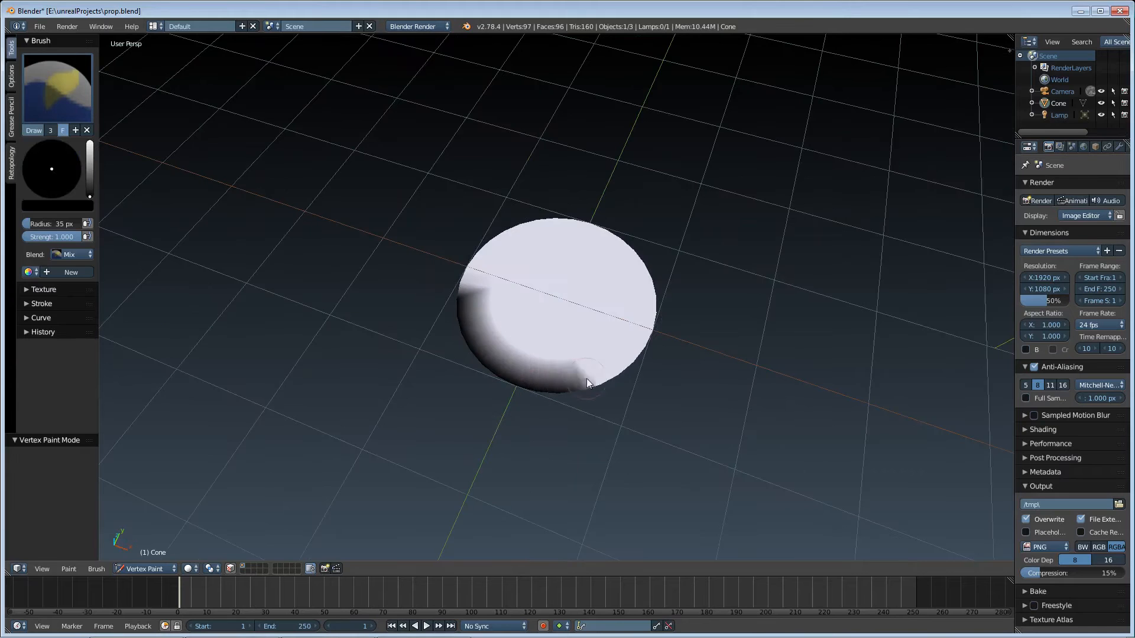
pyautogui.moveTo(568, 402); pyautogui.dragTo(498, 418, button='middle')
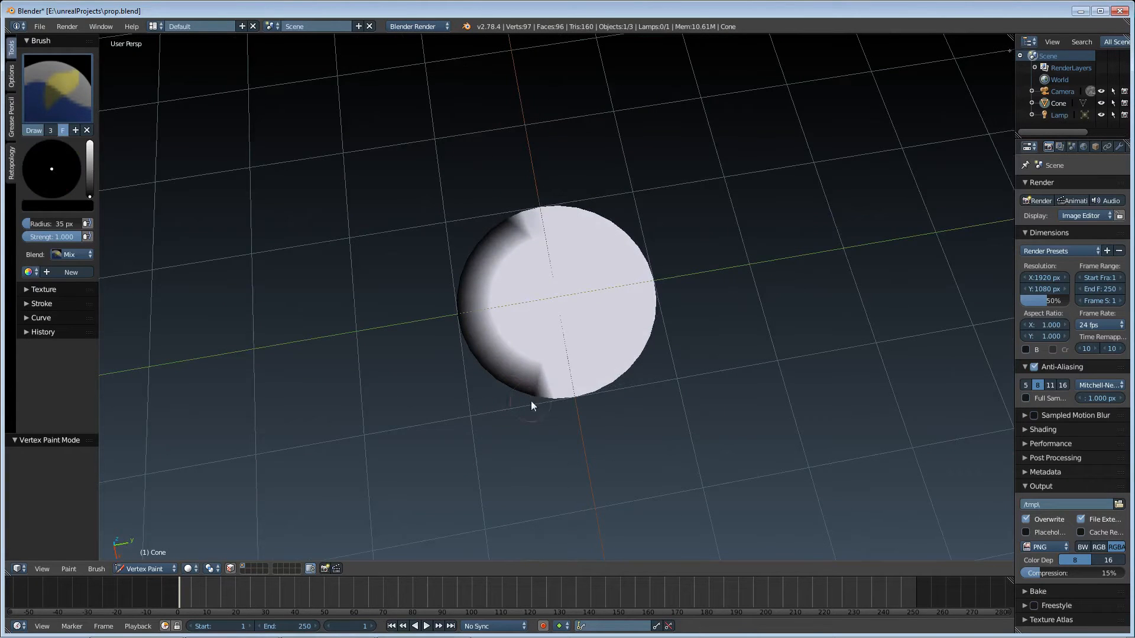
pyautogui.moveTo(623, 384); pyautogui.dragTo(643, 353)
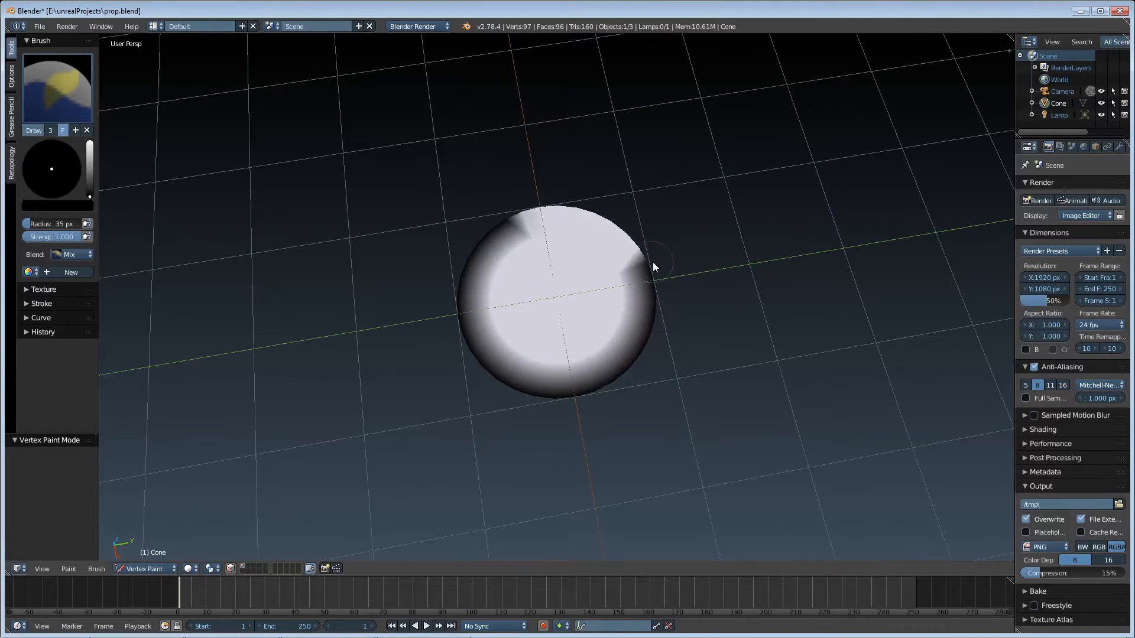
pyautogui.moveTo(652, 262); pyautogui.dragTo(592, 206)
pyautogui.scroll(4, 511, 322)
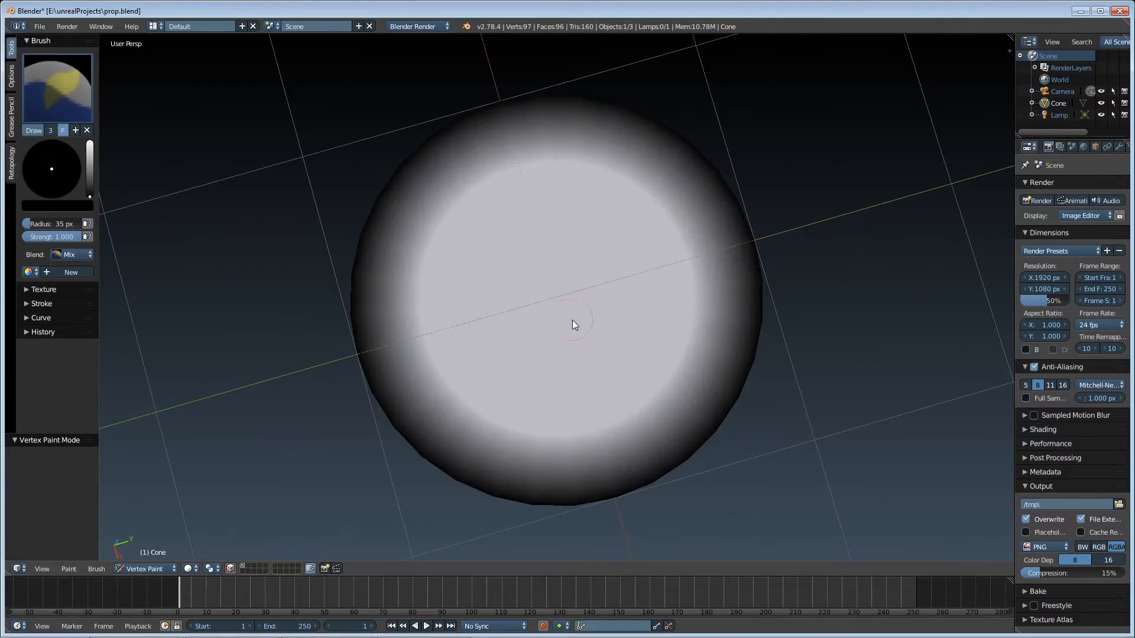
pyautogui.click(555, 299)
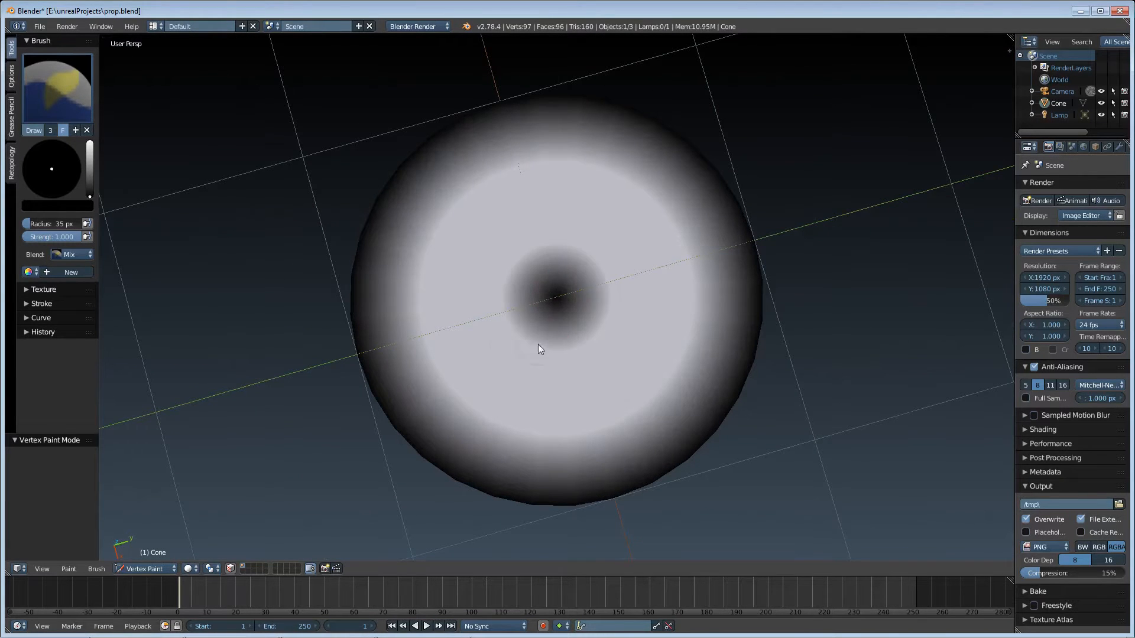
pyautogui.moveTo(538, 344)
pyautogui.mouseDown(button='middle')
pyautogui.moveTo(577, 303)
pyautogui.moveTo(554, 339)
pyautogui.moveTo(524, 342)
pyautogui.mouseUp(button='middle')
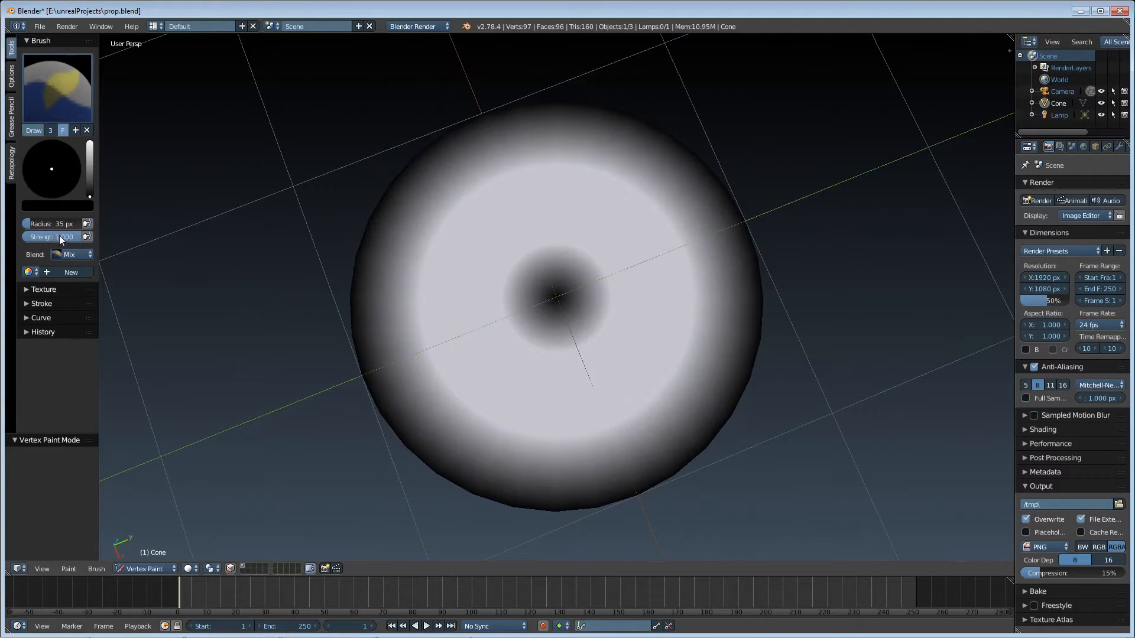
# Set the brush colour to mid grey and paint the inner ring of vertices around the disc's black centre
pyautogui.click(79, 205)
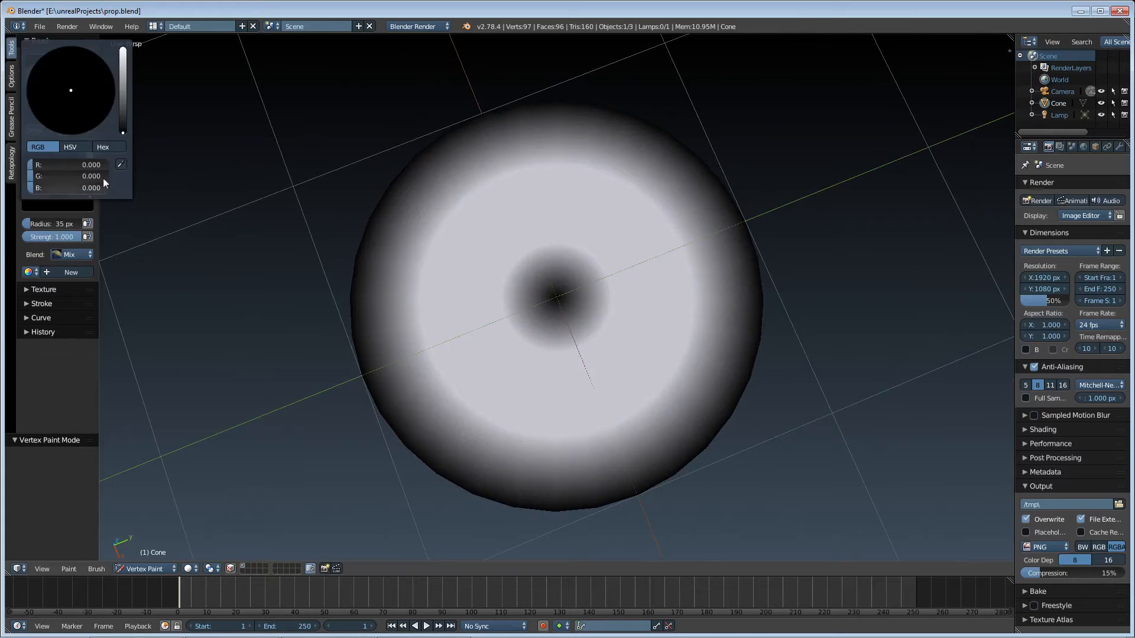
pyautogui.click(123, 90)
pyautogui.moveTo(422, 284)
pyautogui.mouseDown()
pyautogui.moveTo(499, 309)
pyautogui.moveTo(538, 354)
pyautogui.moveTo(595, 349)
pyautogui.moveTo(590, 260)
pyautogui.moveTo(452, 278)
pyautogui.mouseUp()
pyautogui.moveTo(375, 337)
pyautogui.mouseDown(button='middle')
pyautogui.moveTo(401, 329)
pyautogui.moveTo(410, 283)
pyautogui.moveTo(374, 324)
pyautogui.mouseUp(button='middle')
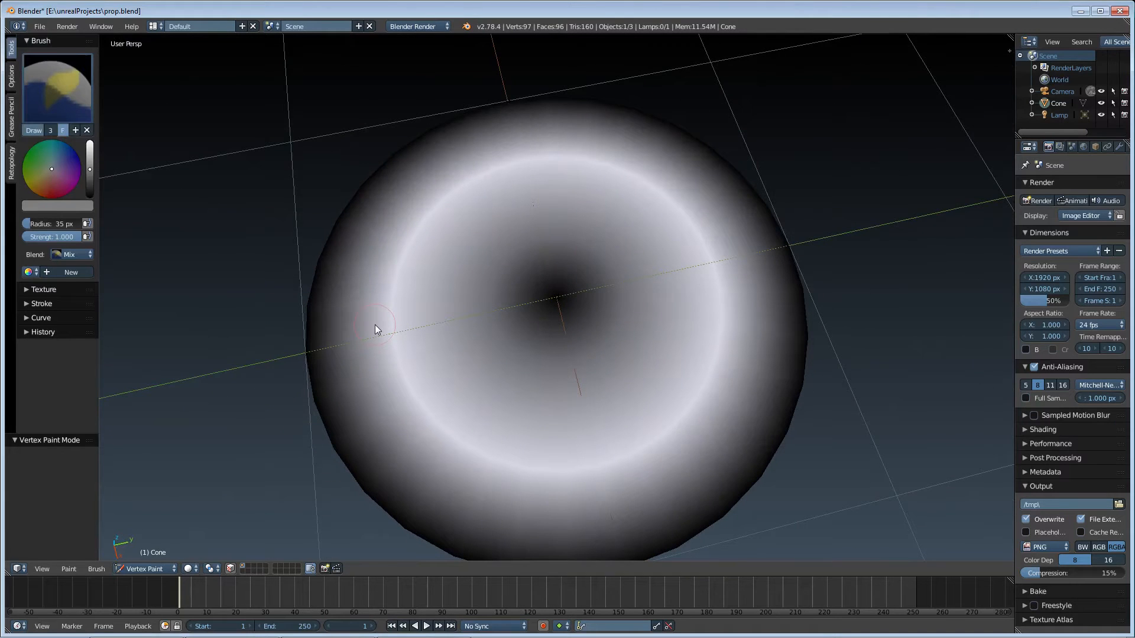
pyautogui.moveTo(429, 293); pyautogui.dragTo(281, 278, button='middle')
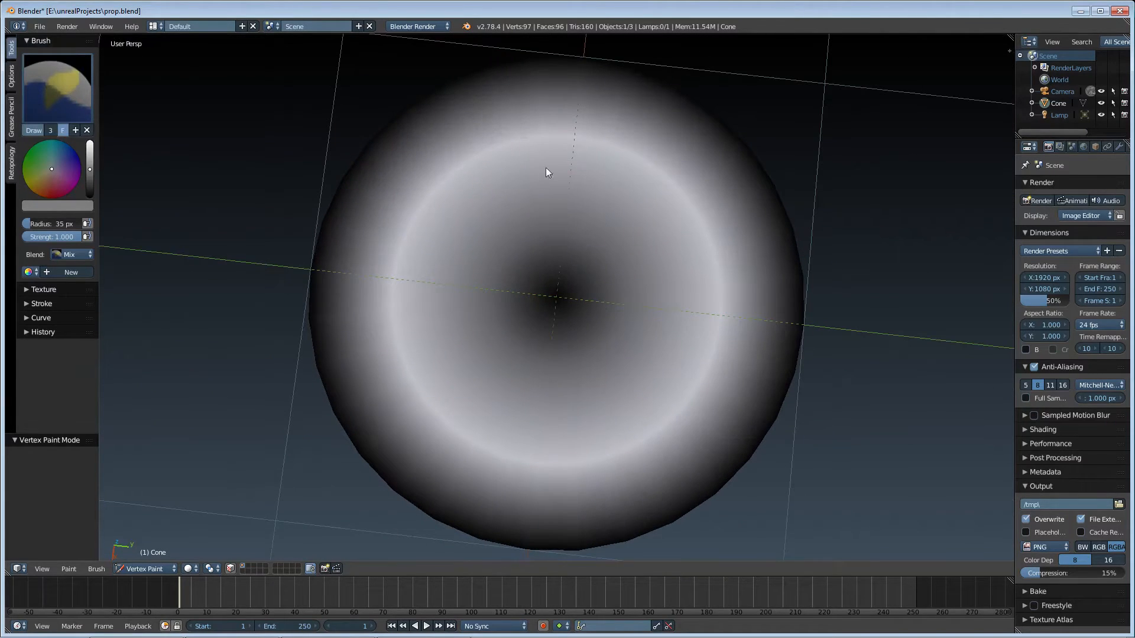
pyautogui.click(91, 179)
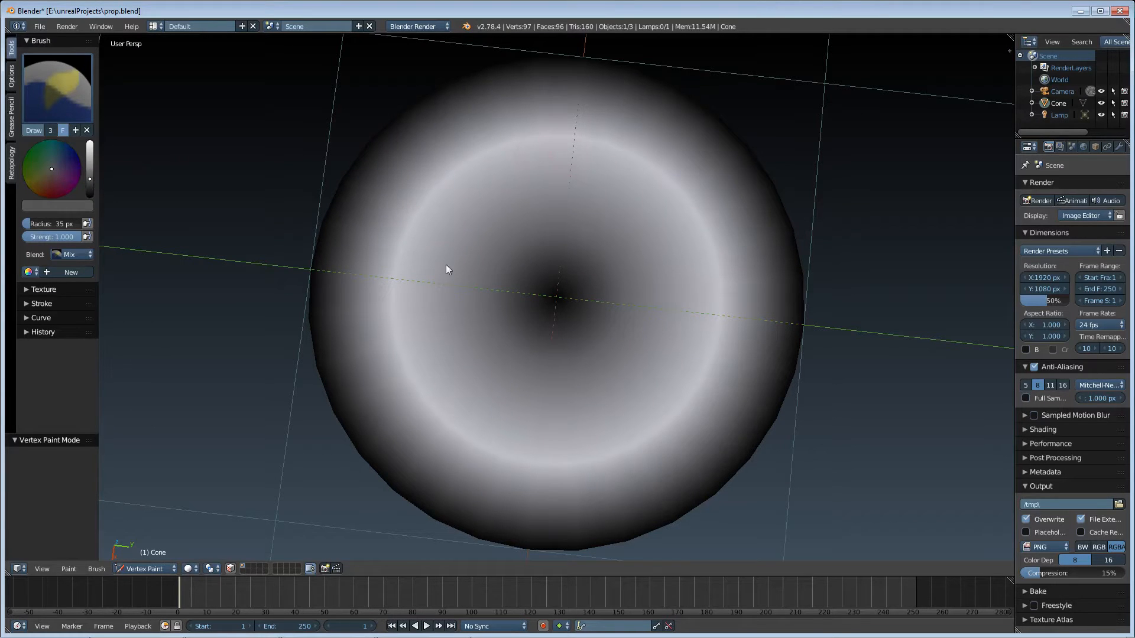
pyautogui.moveTo(407, 281); pyautogui.dragTo(404, 251)
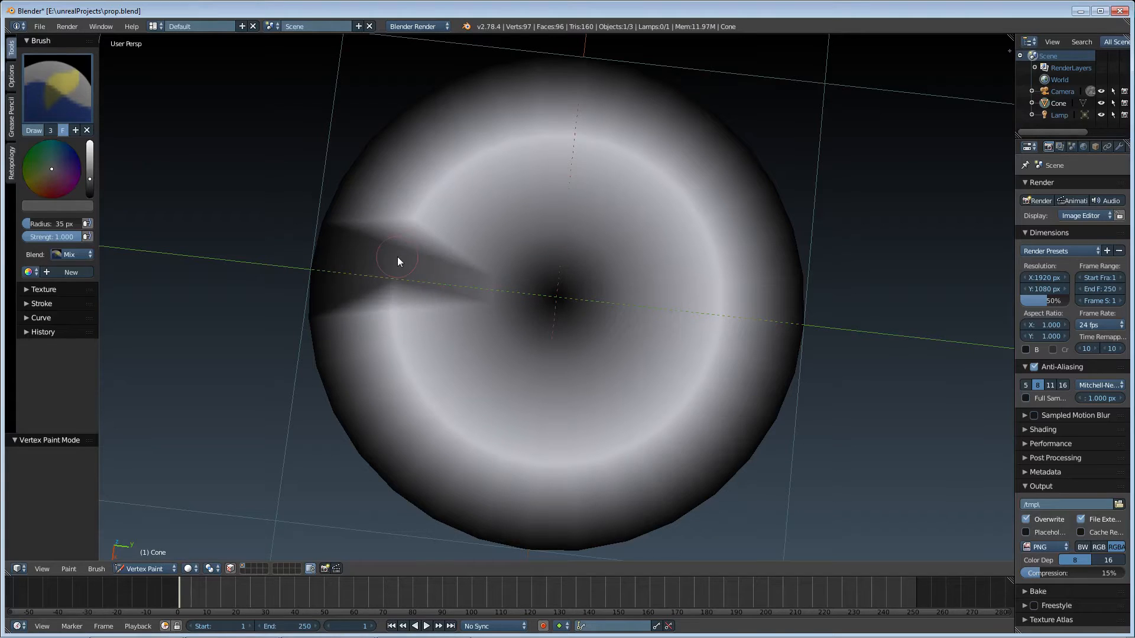
pyautogui.hotkey('ctrl', 'z')
# Paint one sector of the disc's bright ring with light grey, then with a darker grey down to the near edge
pyautogui.click(89, 153)
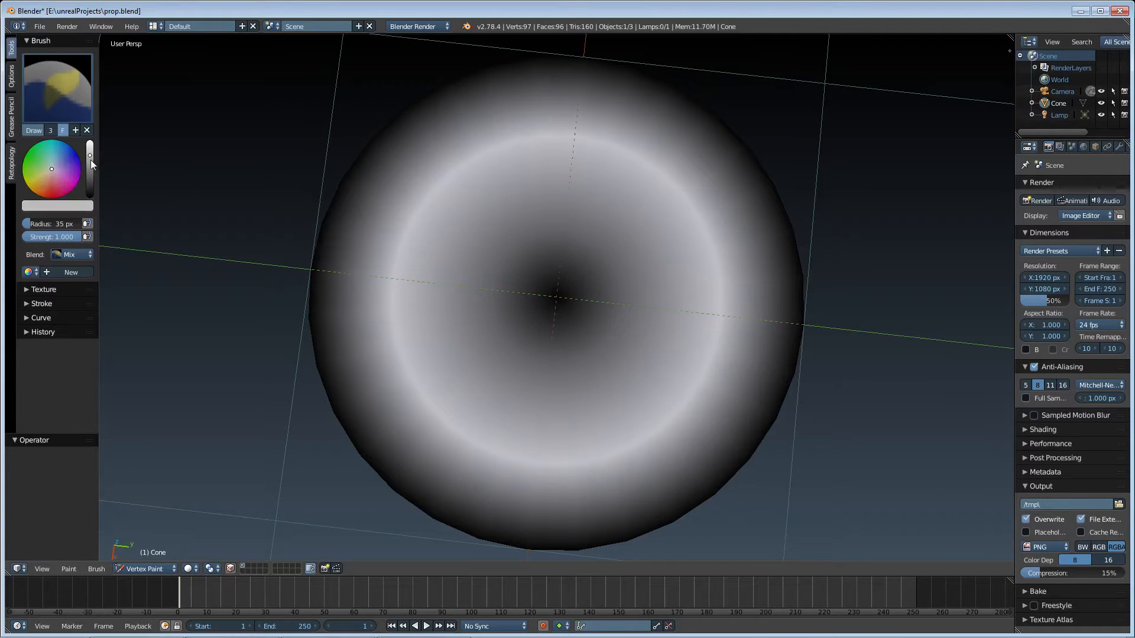
pyautogui.moveTo(406, 232); pyautogui.dragTo(398, 295)
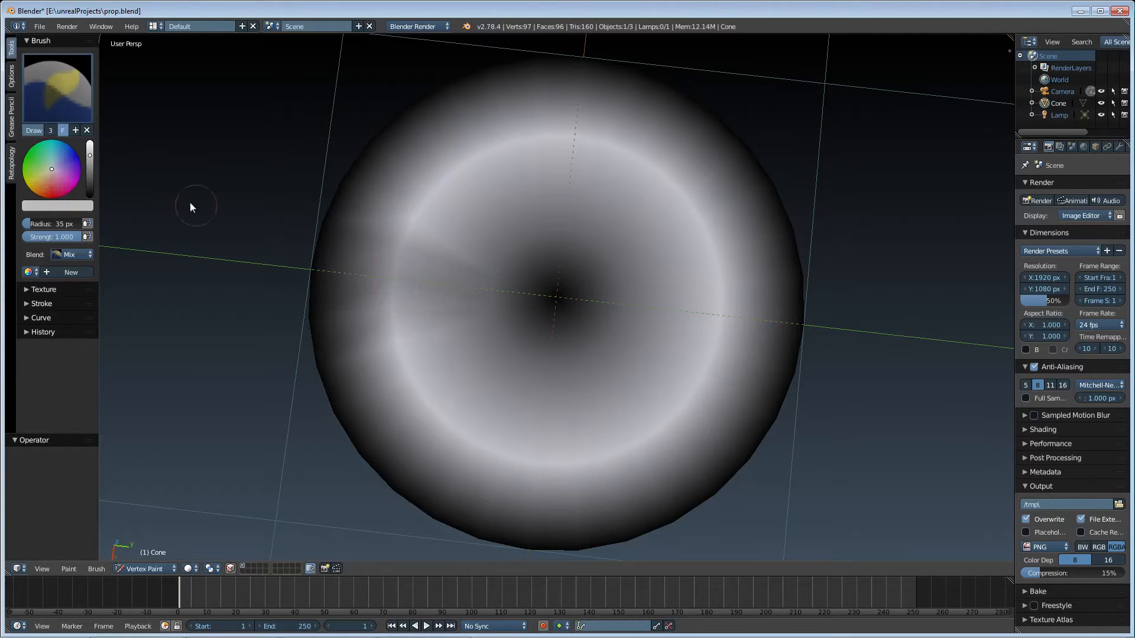
pyautogui.click(92, 165)
pyautogui.moveTo(392, 334)
pyautogui.mouseDown()
pyautogui.moveTo(393, 256)
pyautogui.moveTo(392, 317)
pyautogui.moveTo(436, 424)
pyautogui.moveTo(487, 474)
pyautogui.moveTo(463, 438)
pyautogui.moveTo(507, 468)
pyautogui.mouseUp()
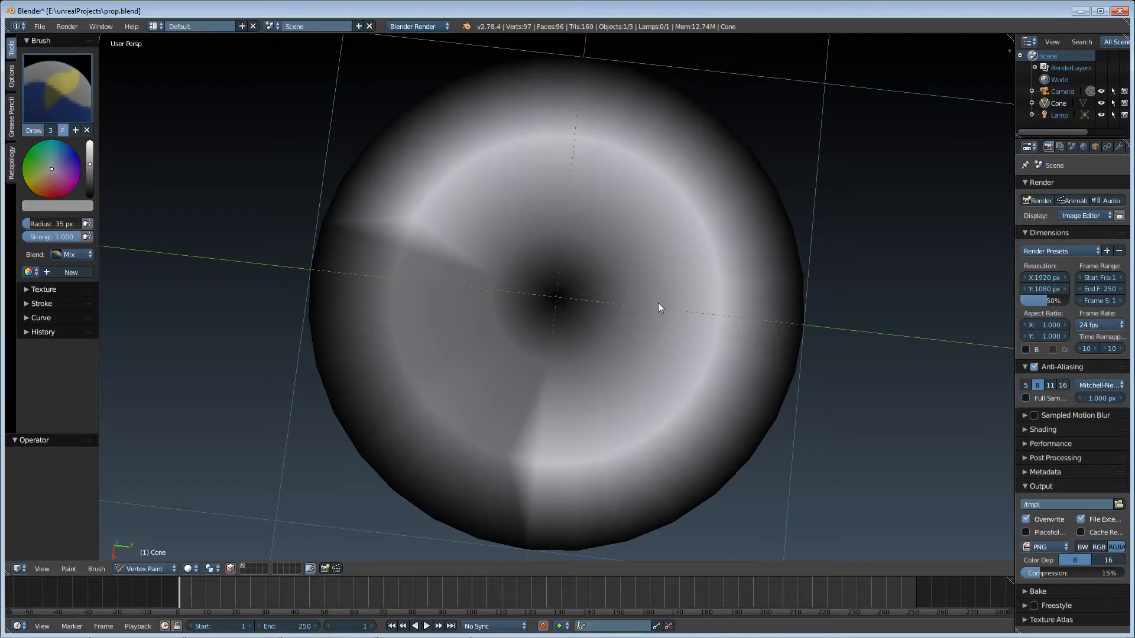
# Paint the opposite sector of the bright ring grey so two light and two darker sectors alternate around the disc
pyautogui.moveTo(659, 306); pyautogui.dragTo(793, 310)
pyautogui.moveTo(732, 244); pyautogui.dragTo(699, 200)
pyautogui.moveTo(724, 307)
pyautogui.mouseDown()
pyautogui.moveTo(679, 196)
pyautogui.moveTo(651, 167)
pyautogui.moveTo(587, 139)
pyautogui.moveTo(587, 154)
pyautogui.mouseUp()
pyautogui.scroll(-3, 574, 262)
pyautogui.moveTo(574, 262); pyautogui.dragTo(566, 267, button='middle')
pyautogui.scroll(2, 566, 268)
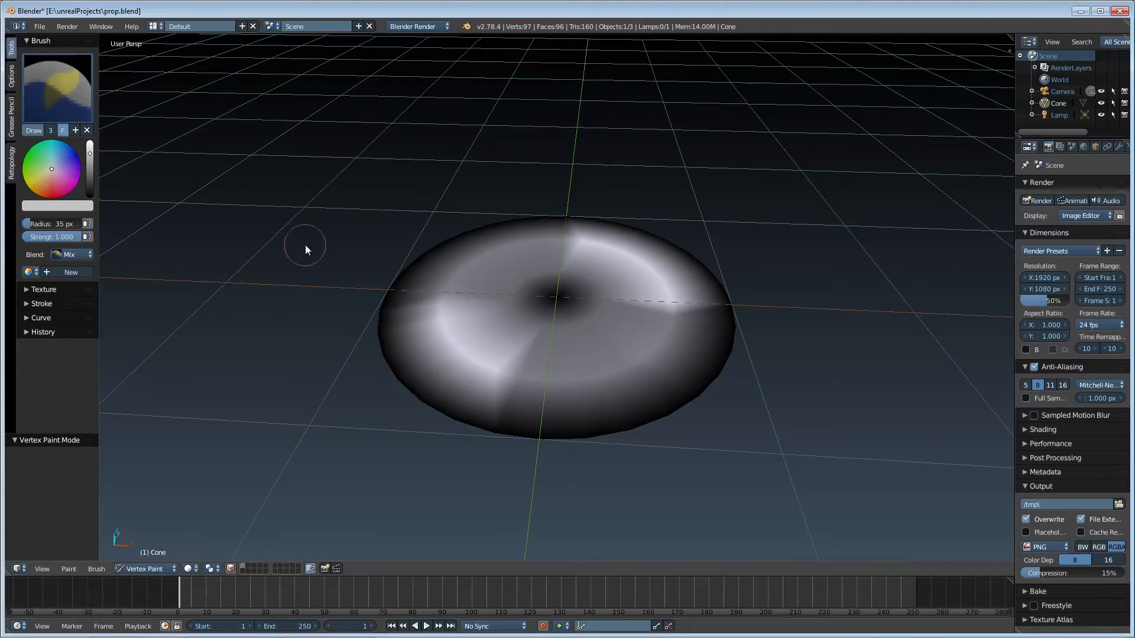
# Export the scene as FBX over prop.fbx in E:\unrealProjects, checking the geometry, armature and animation export options
pyautogui.click(41, 27)
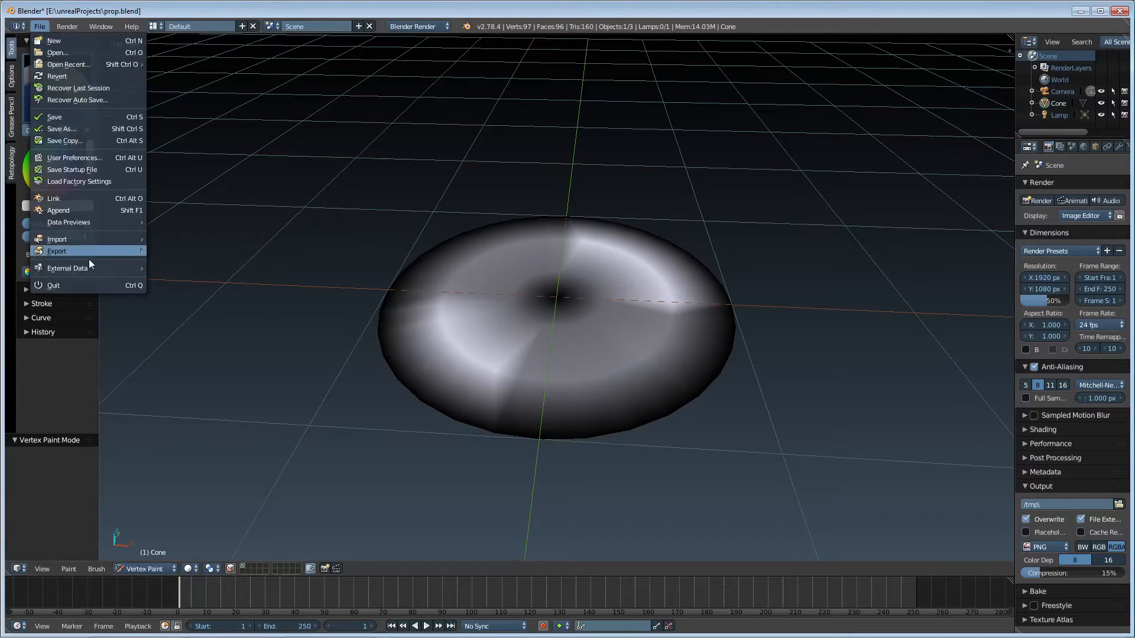
pyautogui.moveTo(105, 253)
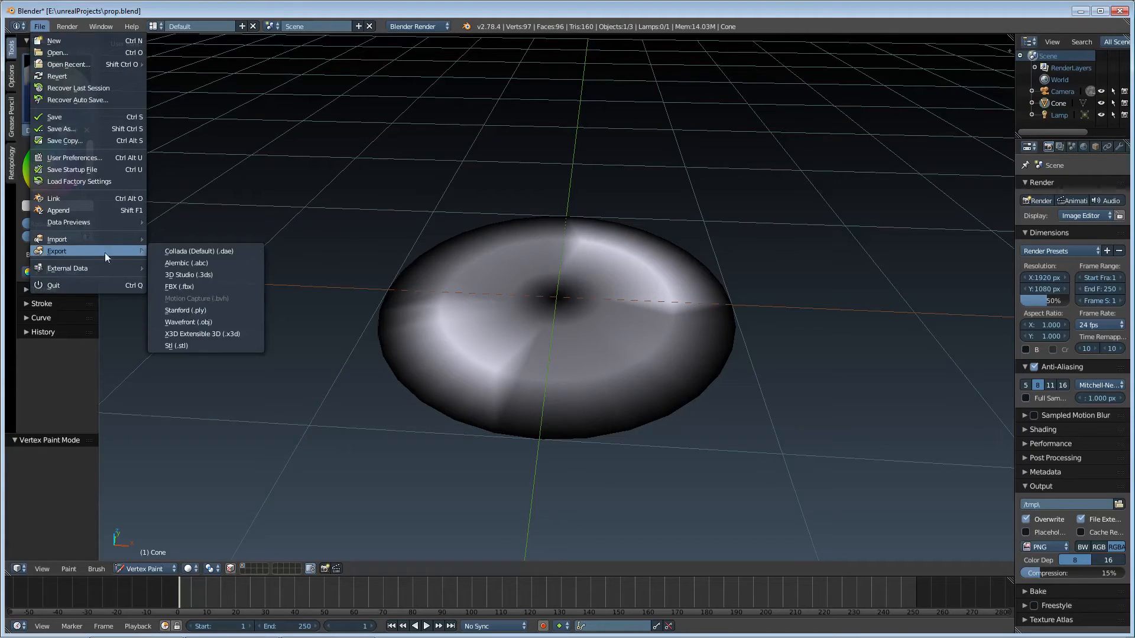
pyautogui.click(191, 288)
pyautogui.click(177, 146)
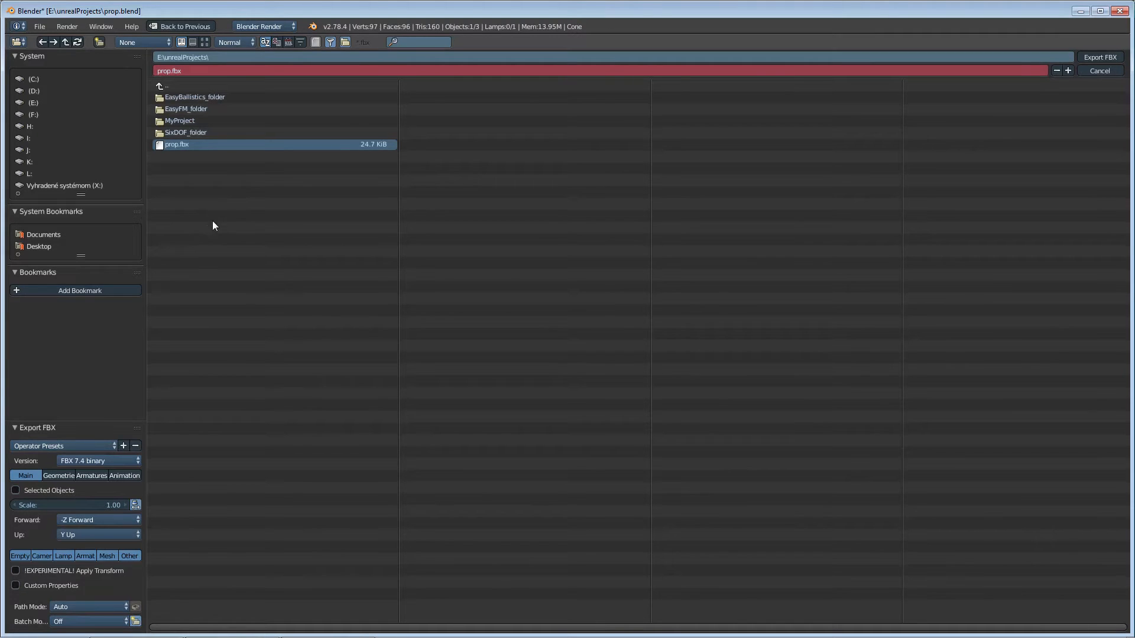
pyautogui.click(62, 475)
pyautogui.click(92, 475)
pyautogui.click(124, 476)
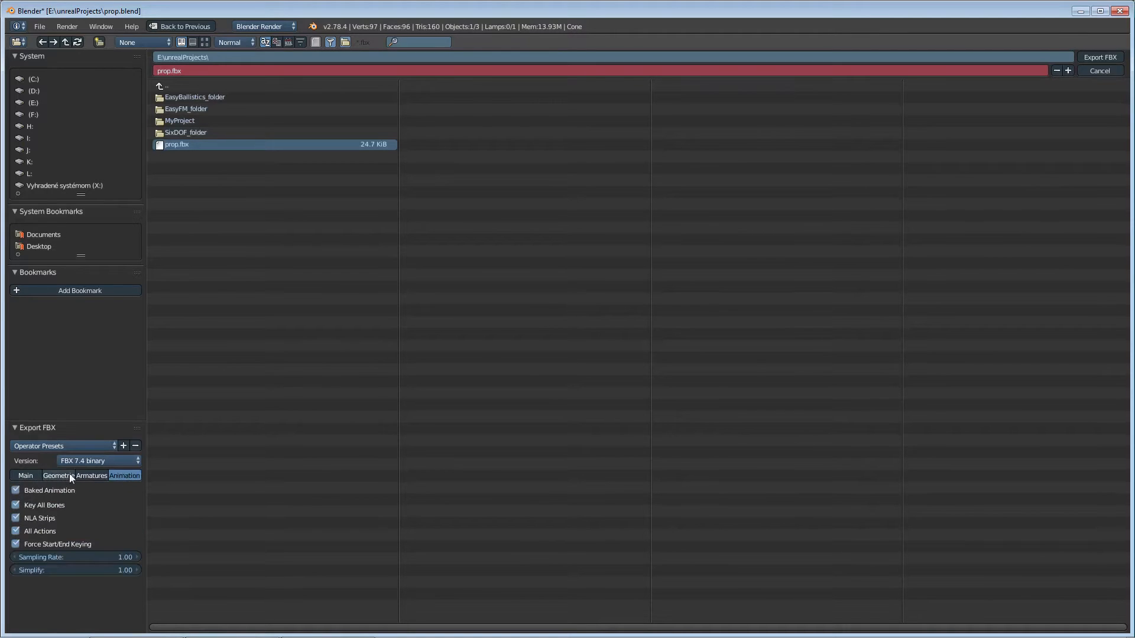
pyautogui.doubleClick(200, 146)
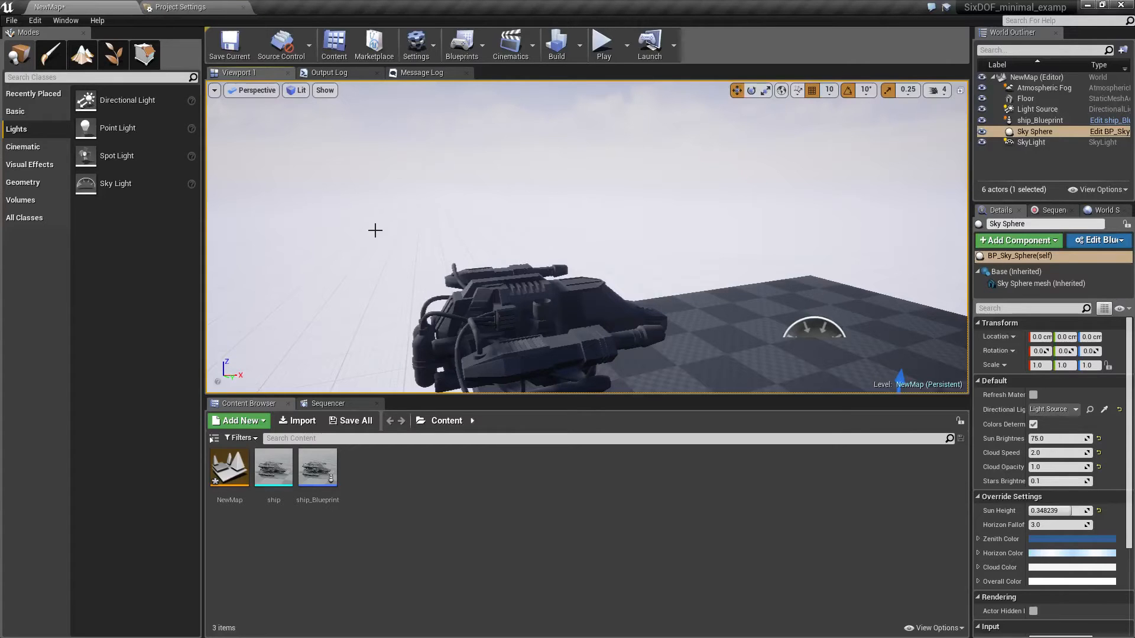
# Switch to Unreal Editor and choose prop.fbx from the unrealProjects folder for import into the Content folder
pyautogui.rightClick(468, 543)
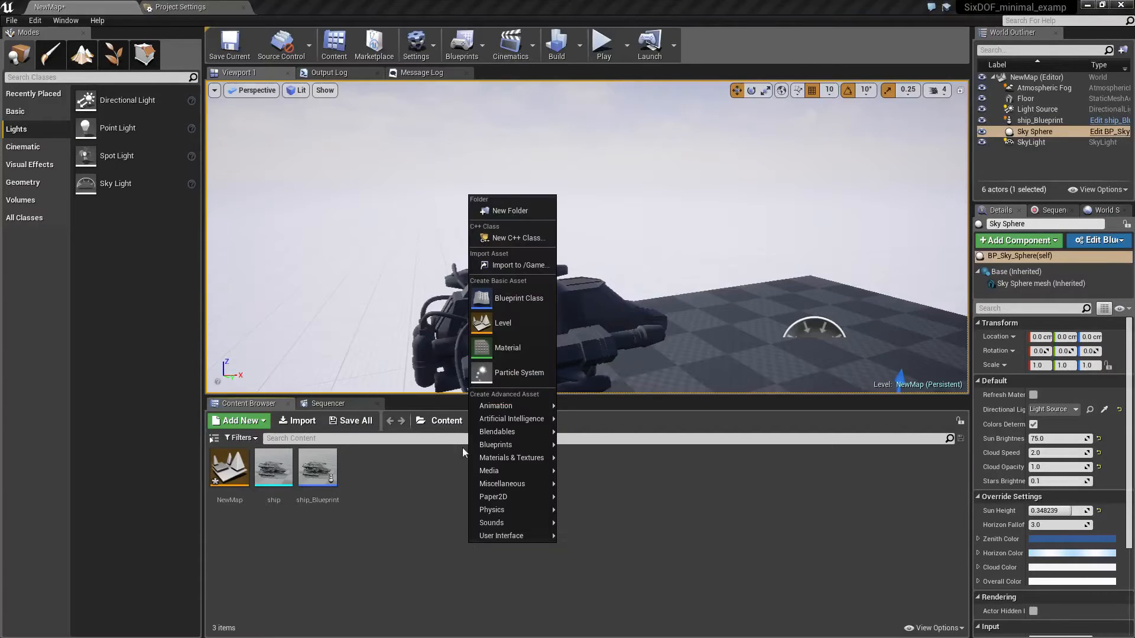
pyautogui.click(511, 267)
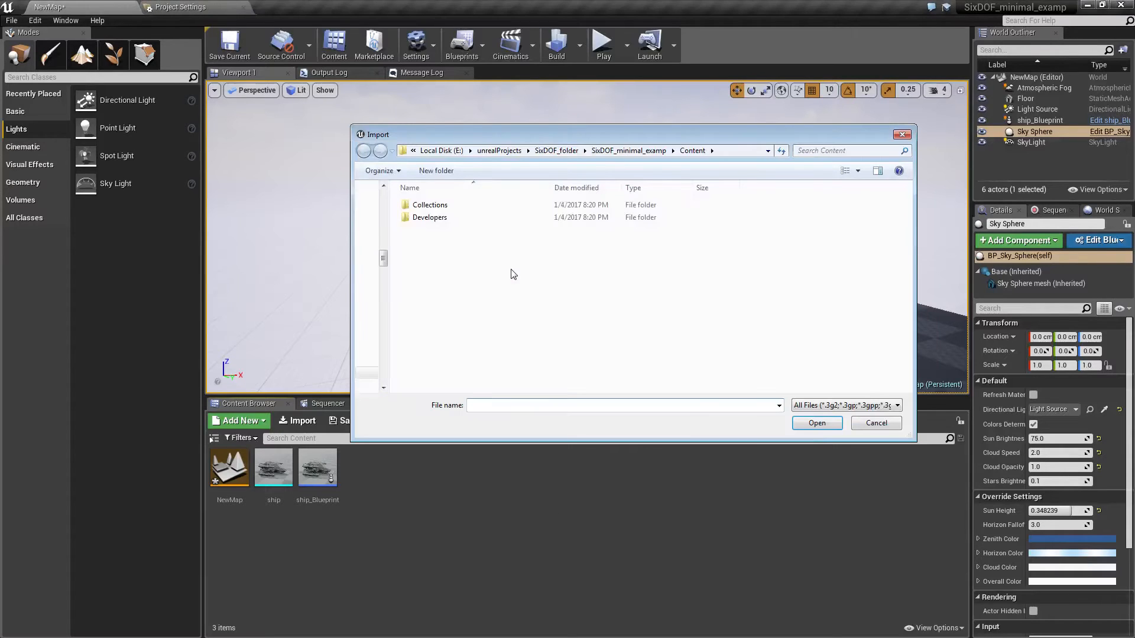
pyautogui.click(556, 150)
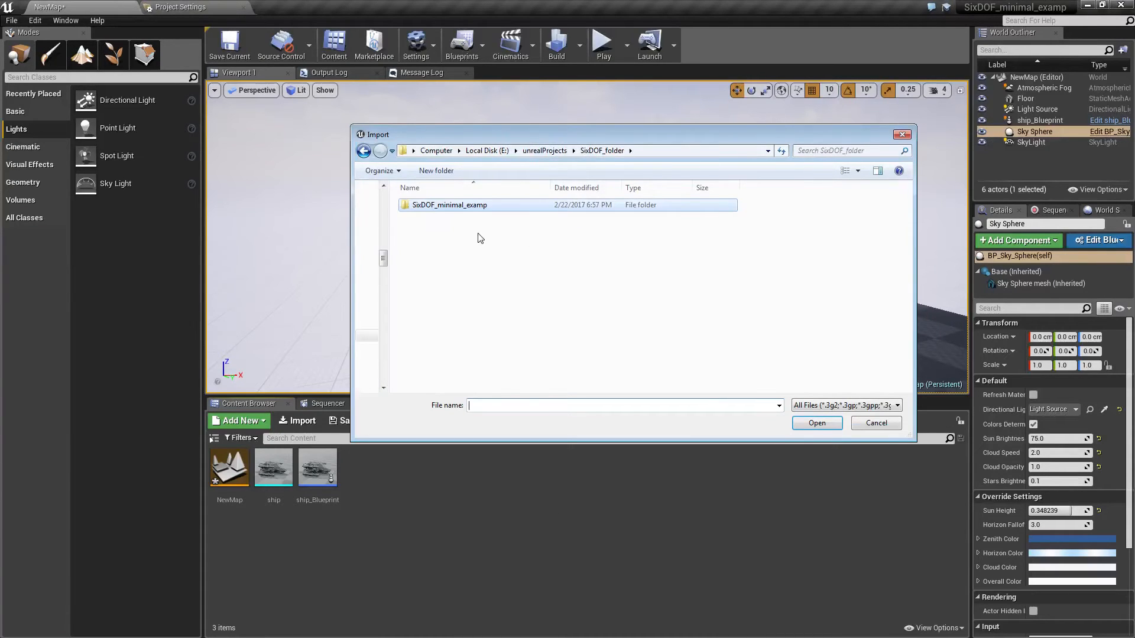
pyautogui.click(562, 151)
pyautogui.doubleClick(443, 259)
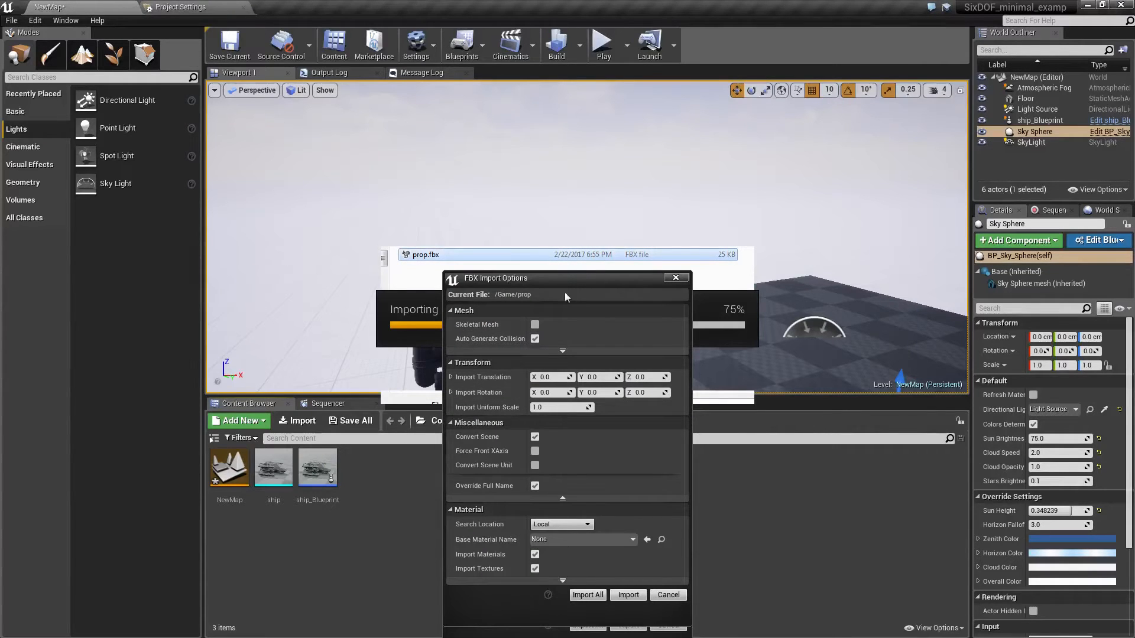
# Set the Vertex Color Import Option to Replace in the expanded mesh settings and import the prop mesh
pyautogui.click(562, 351)
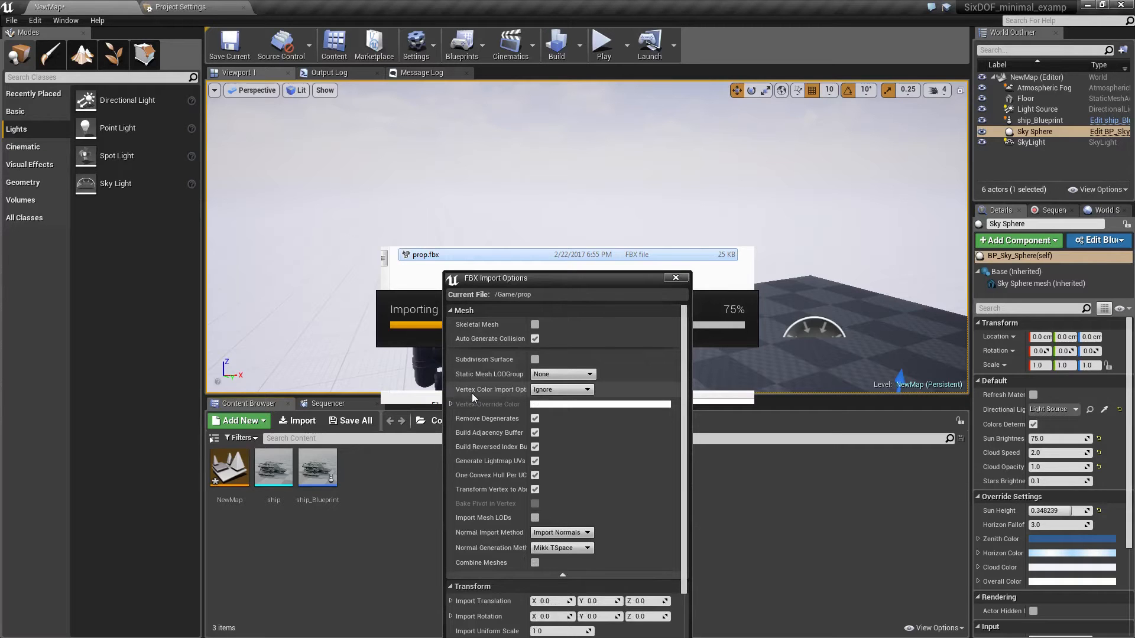
pyautogui.click(564, 389)
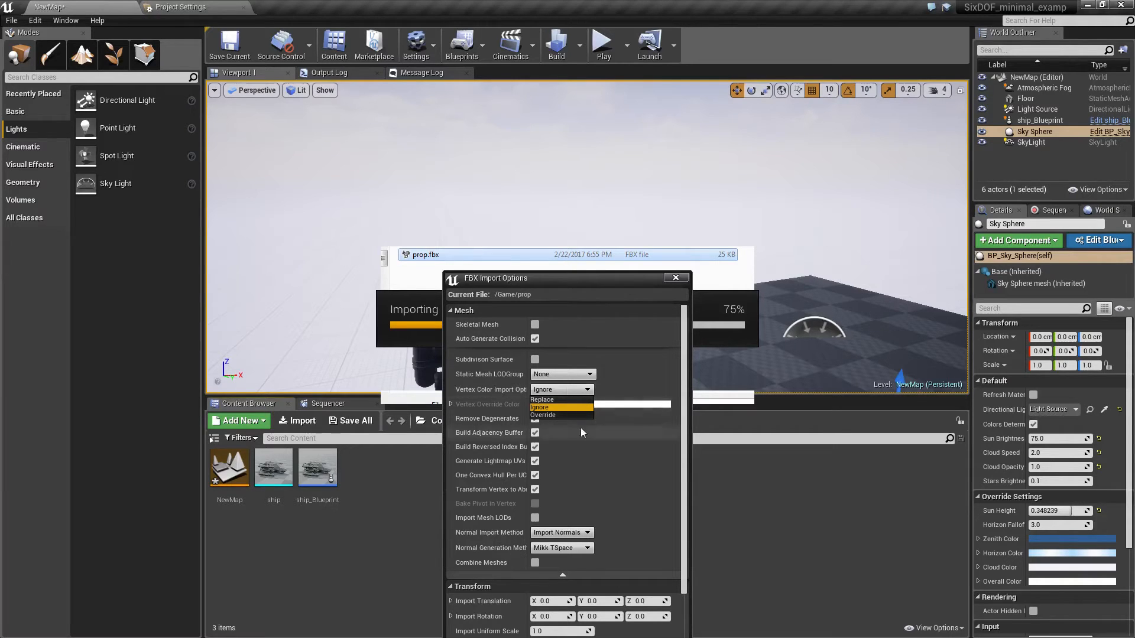
pyautogui.click(556, 401)
pyautogui.moveTo(560, 273); pyautogui.dragTo(541, 182)
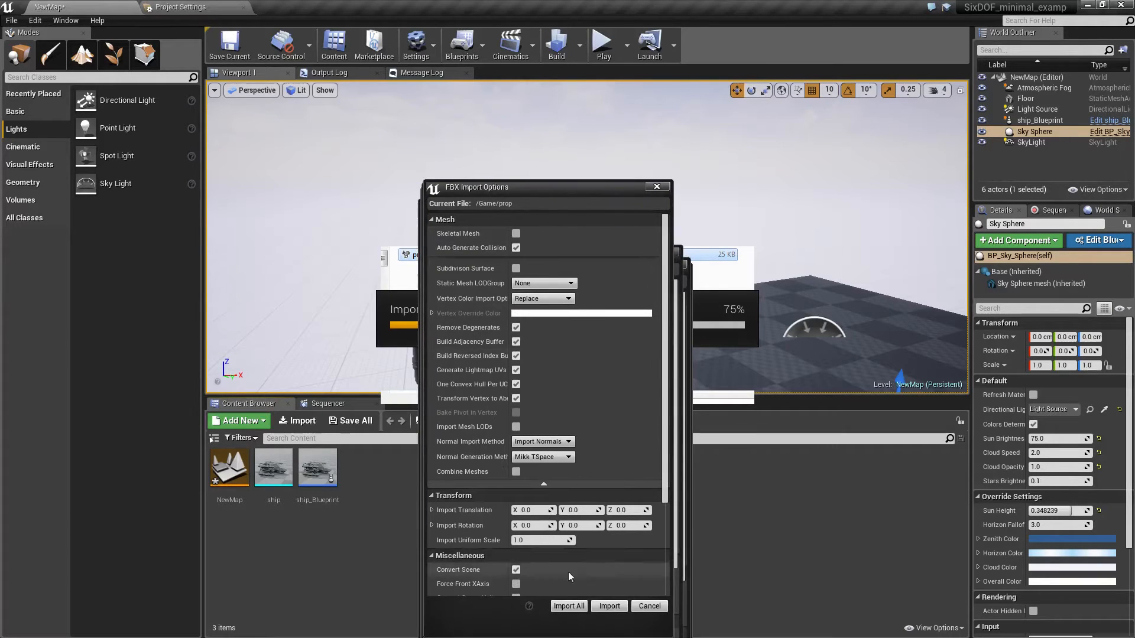
pyautogui.click(609, 607)
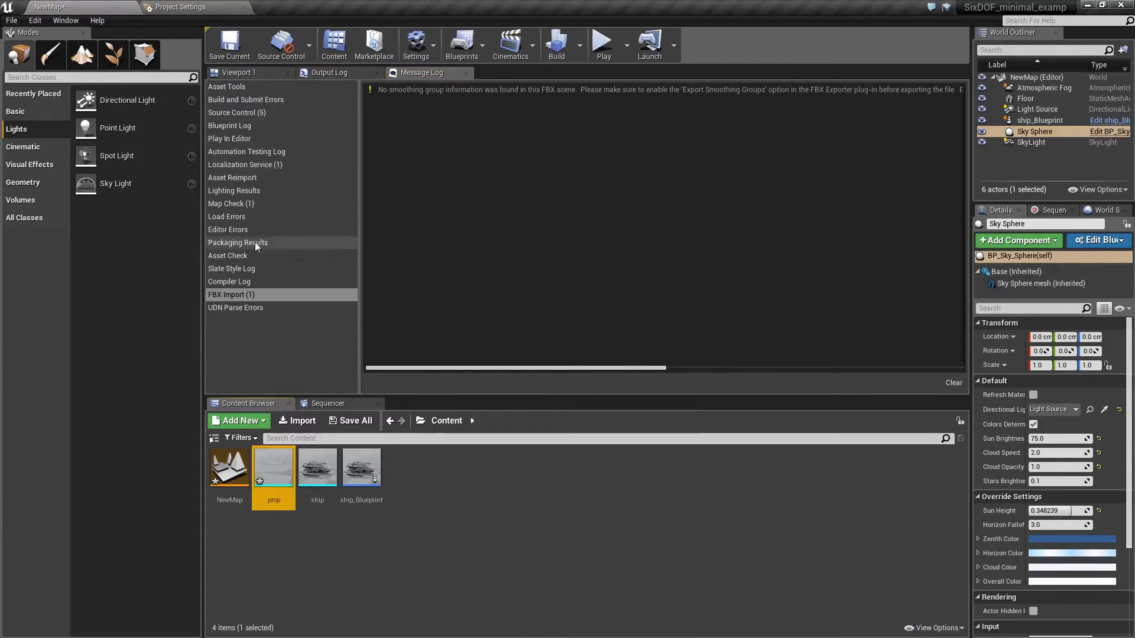
# Place the prop mesh in the level above the floor and rotate it 90° about Y so the disc stands upright
pyautogui.click(254, 71)
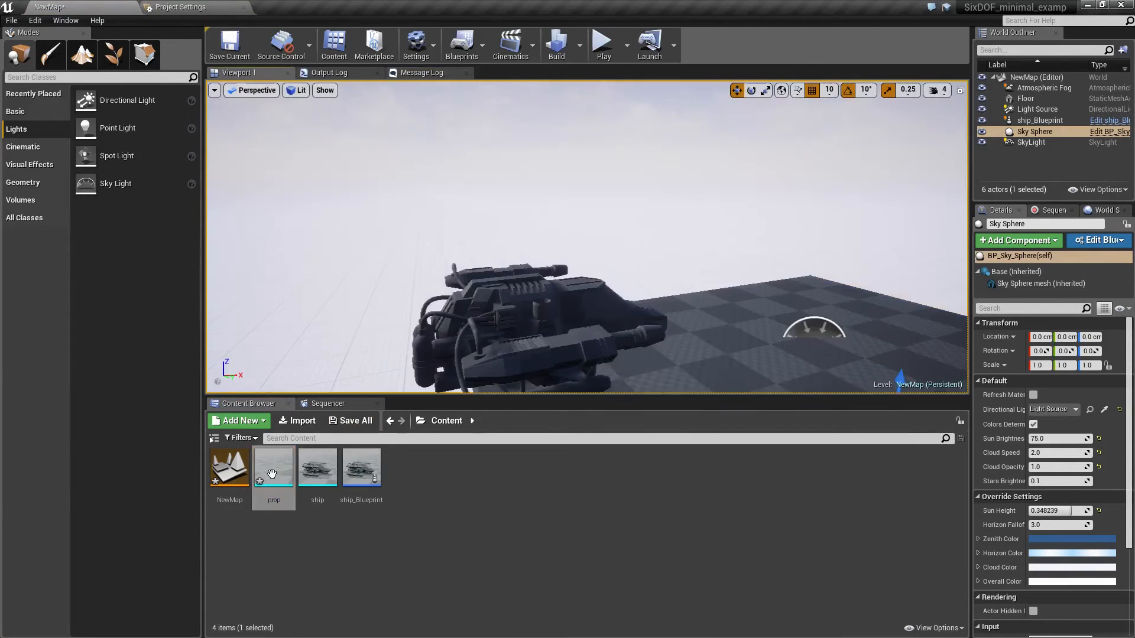
pyautogui.moveTo(274, 470); pyautogui.dragTo(728, 260)
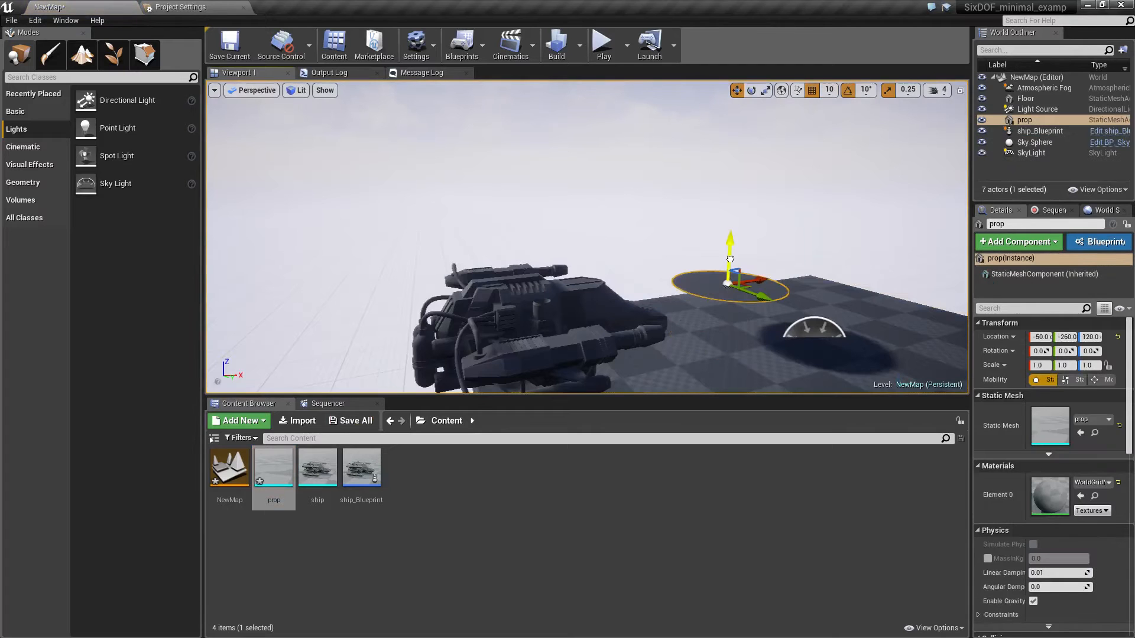
pyautogui.click(751, 90)
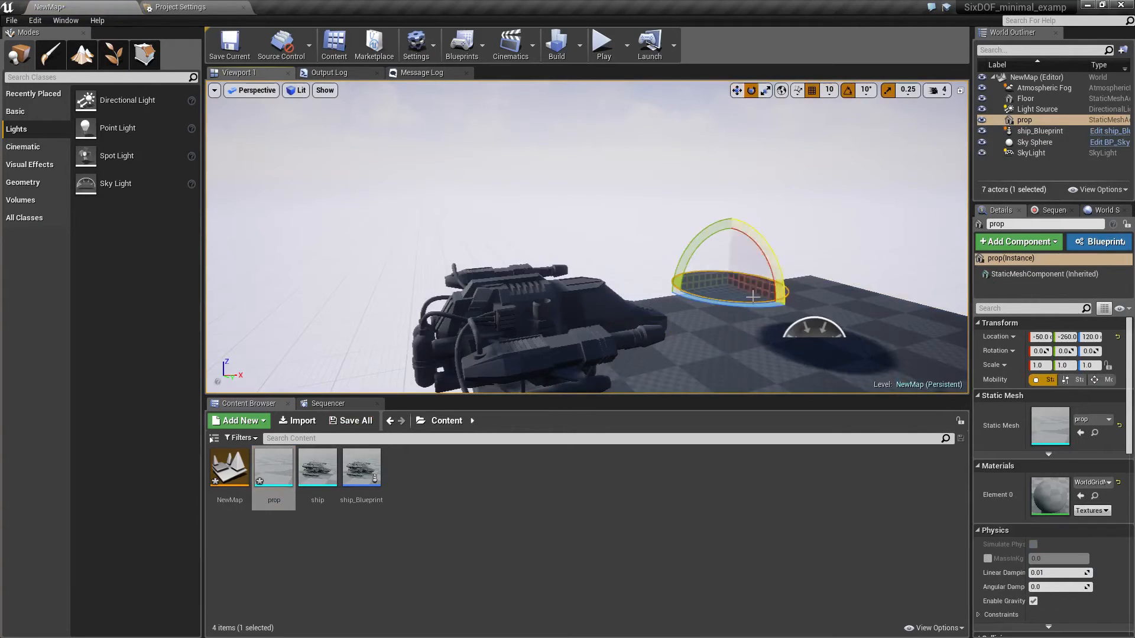
pyautogui.press('f')
pyautogui.moveTo(614, 272); pyautogui.dragTo(576, 257, button='right')
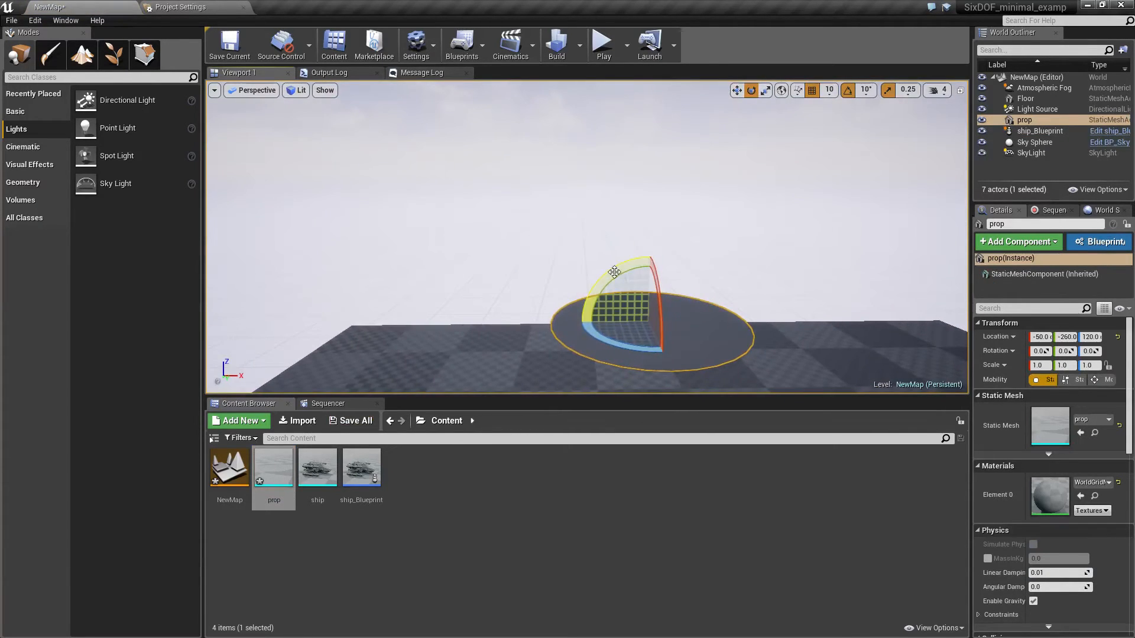
pyautogui.moveTo(613, 272); pyautogui.dragTo(402, 238)
pyautogui.moveTo(402, 238); pyautogui.dragTo(352, 149, button='right')
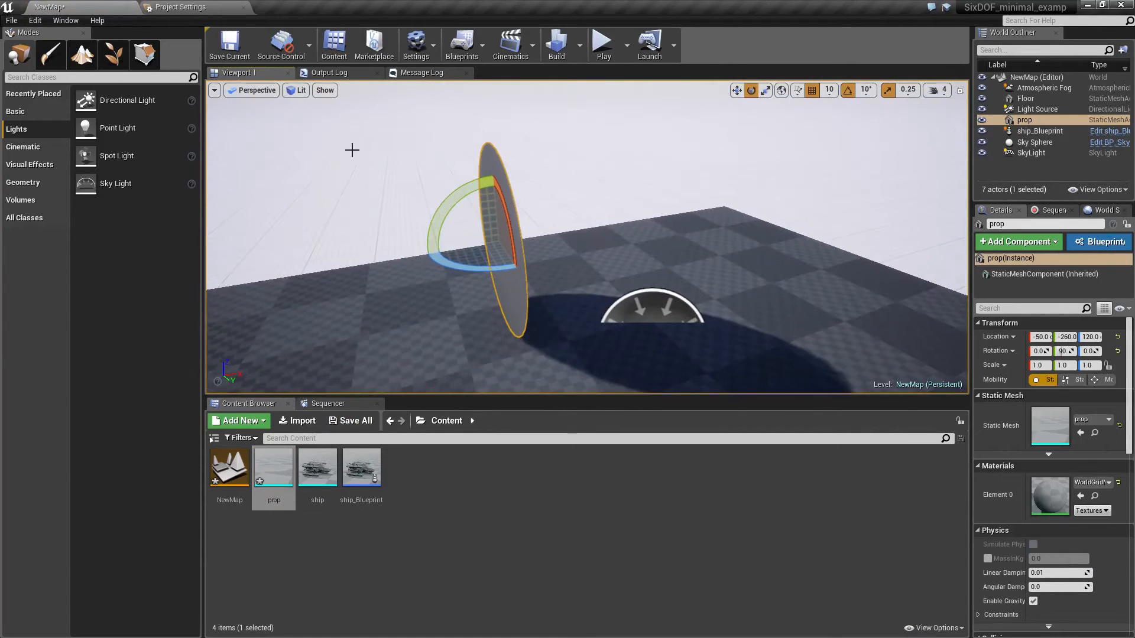
pyautogui.press('w')
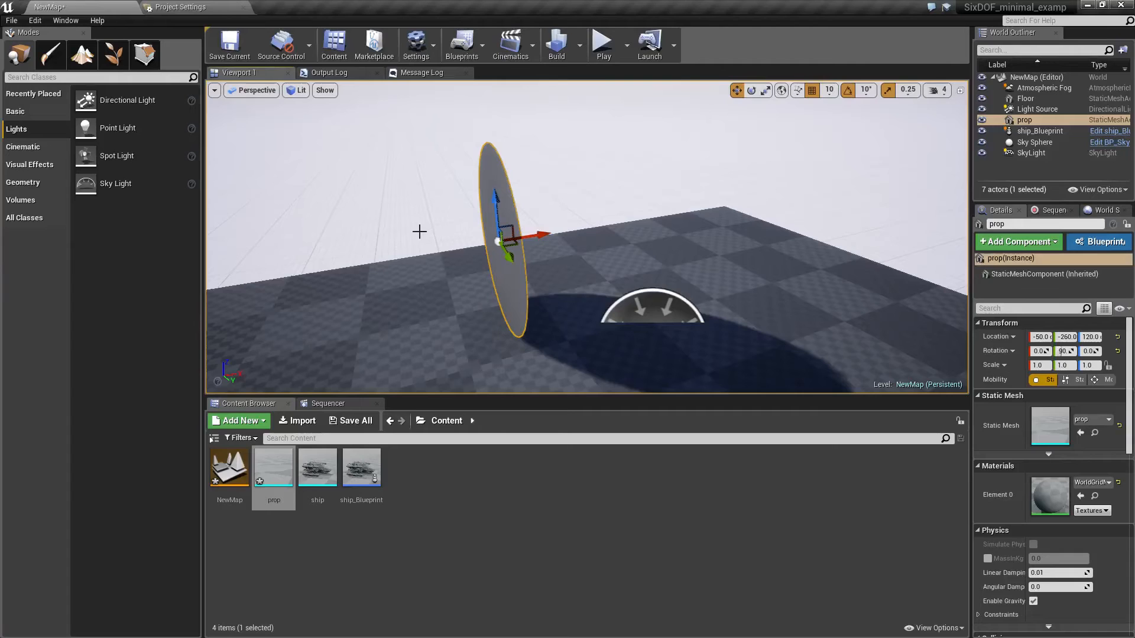
# Create a new material in the Content folder and name it propmat
pyautogui.rightClick(283, 476)
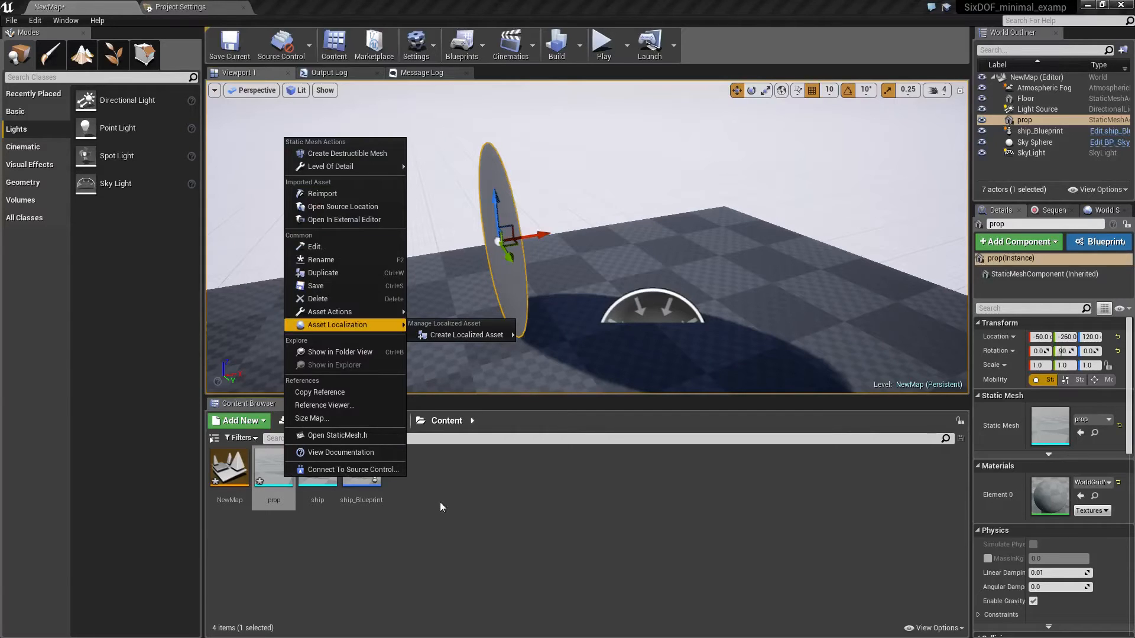
pyautogui.rightClick(423, 525)
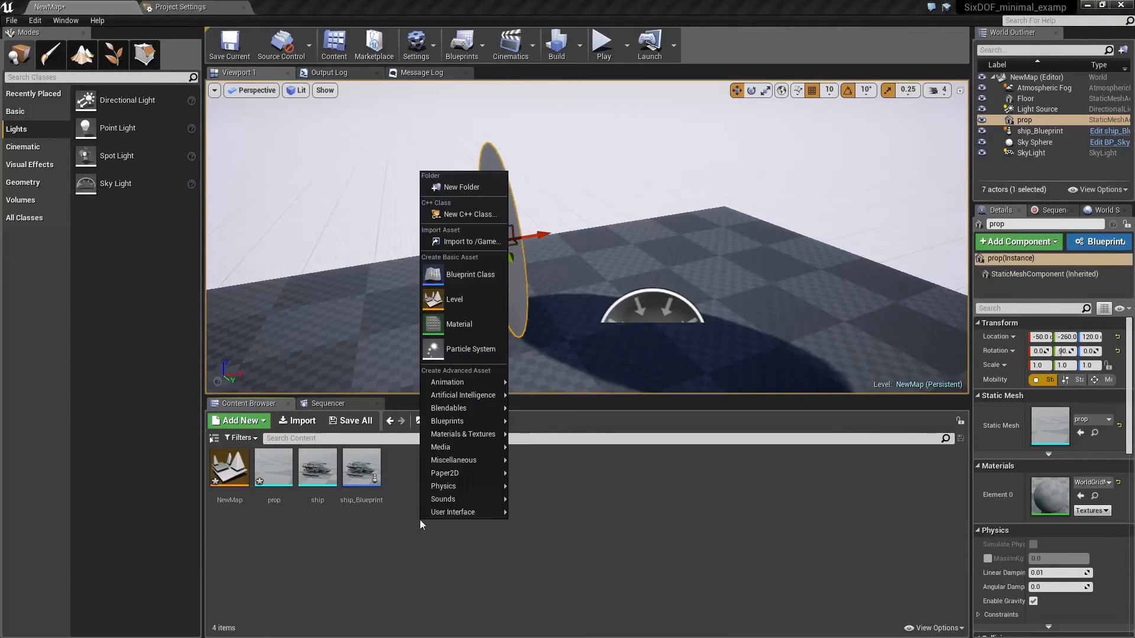
pyautogui.click(434, 324)
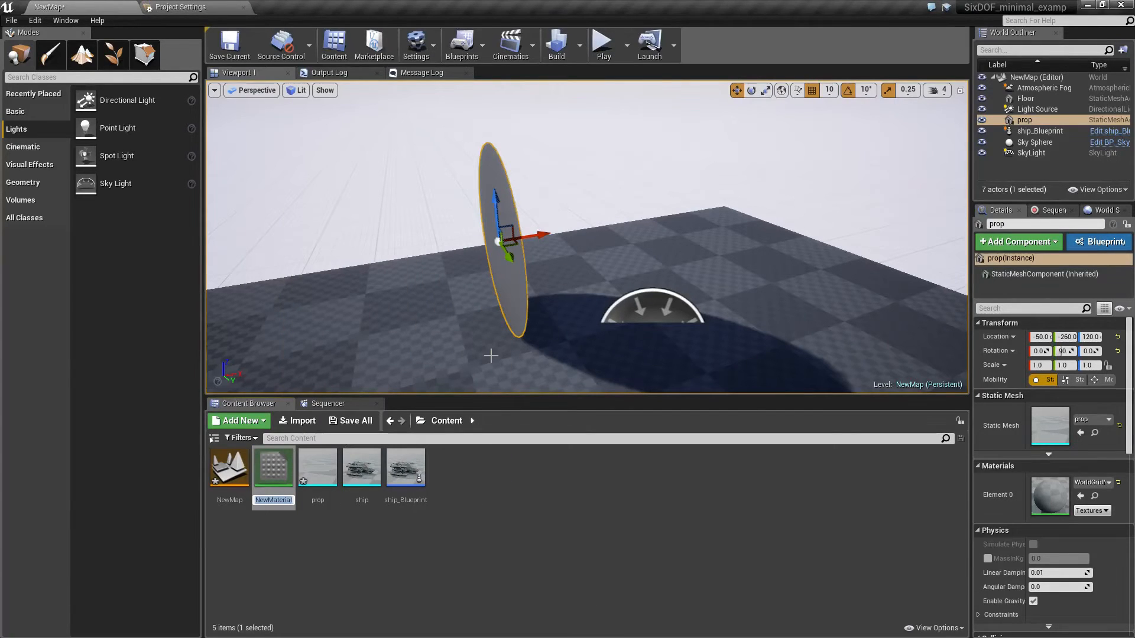
pyautogui.write('propmat')
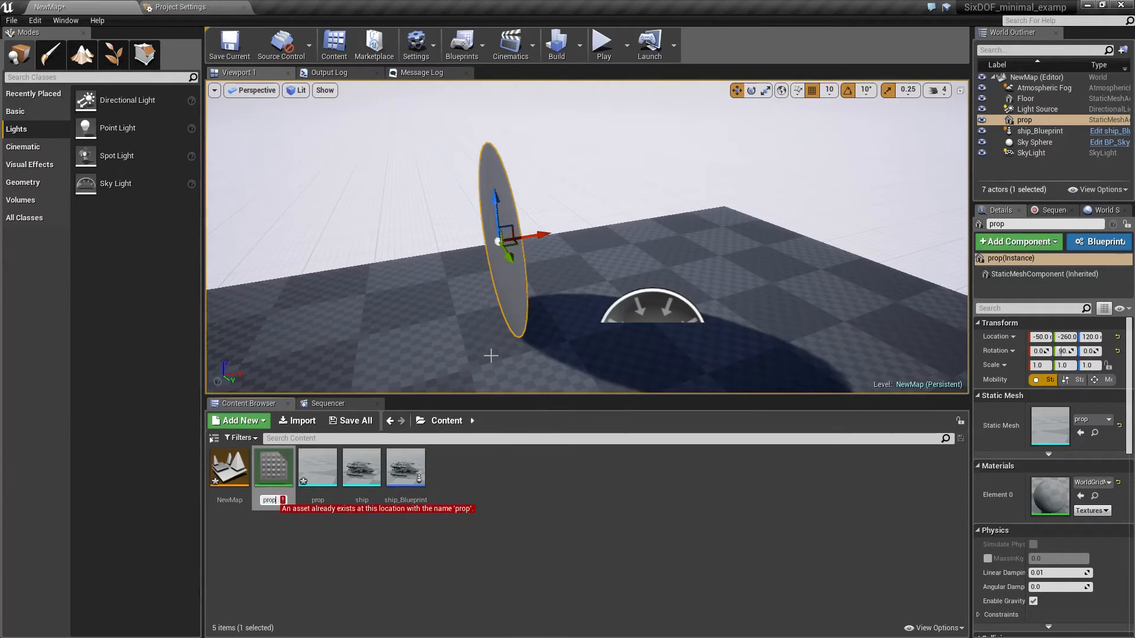
pyautogui.press('Return')
# Assign the propmat material to the prop static mesh's Element 0 slot and save the mesh
pyautogui.doubleClick(273, 476)
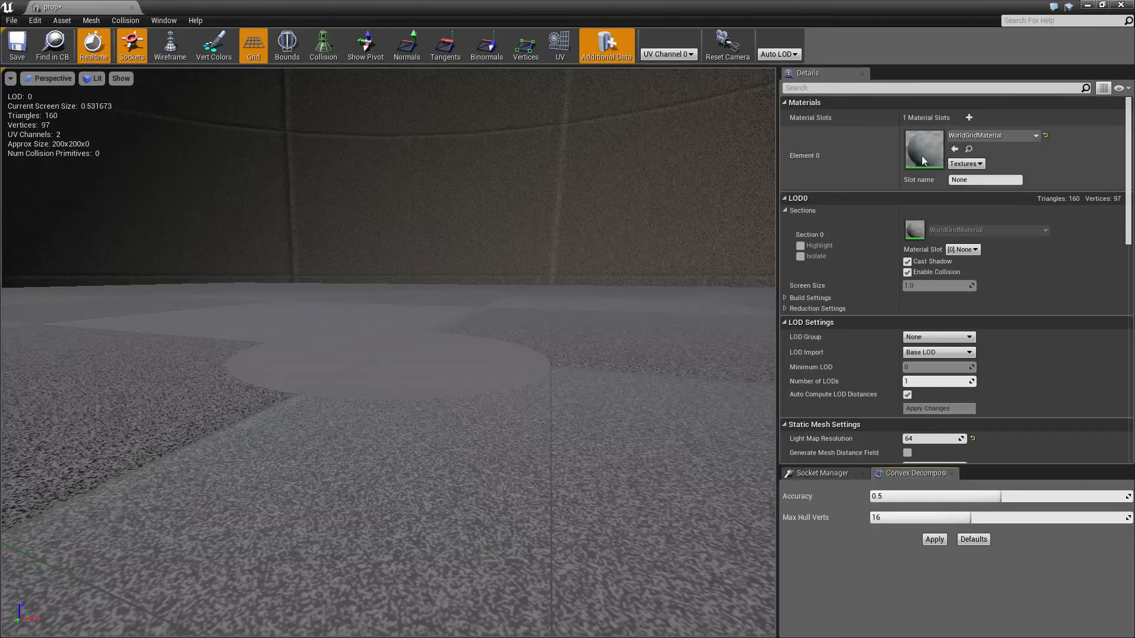
pyautogui.moveTo(383, 289); pyautogui.dragTo(123, 328, button='right')
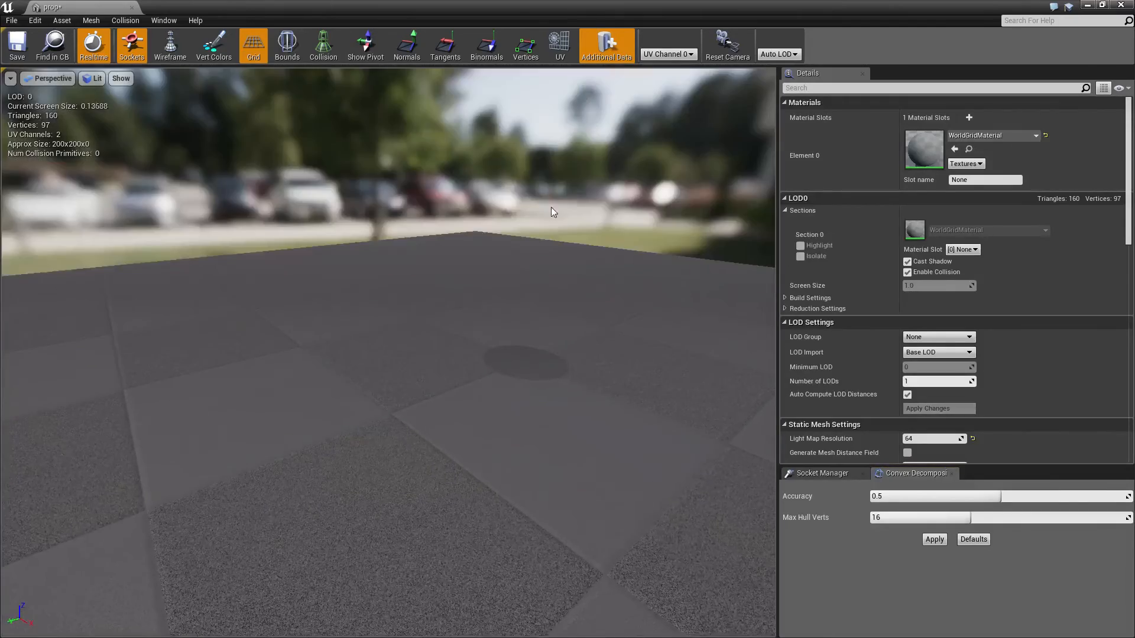
pyautogui.click(977, 136)
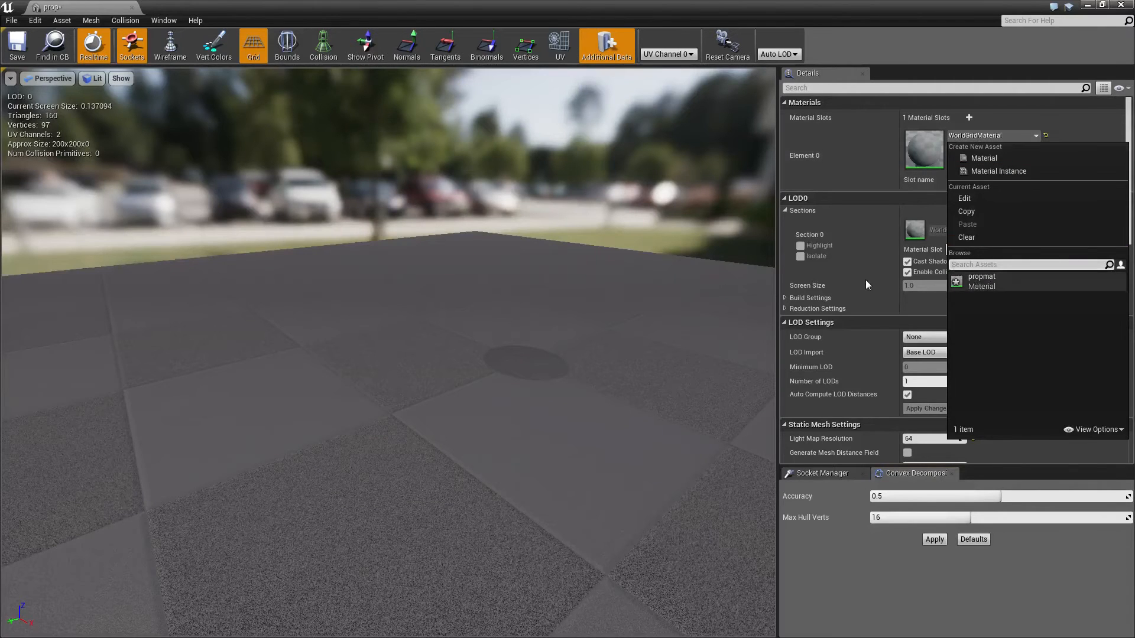
pyautogui.click(982, 281)
pyautogui.moveTo(656, 287); pyautogui.dragTo(702, 307, button='right')
pyautogui.click(18, 46)
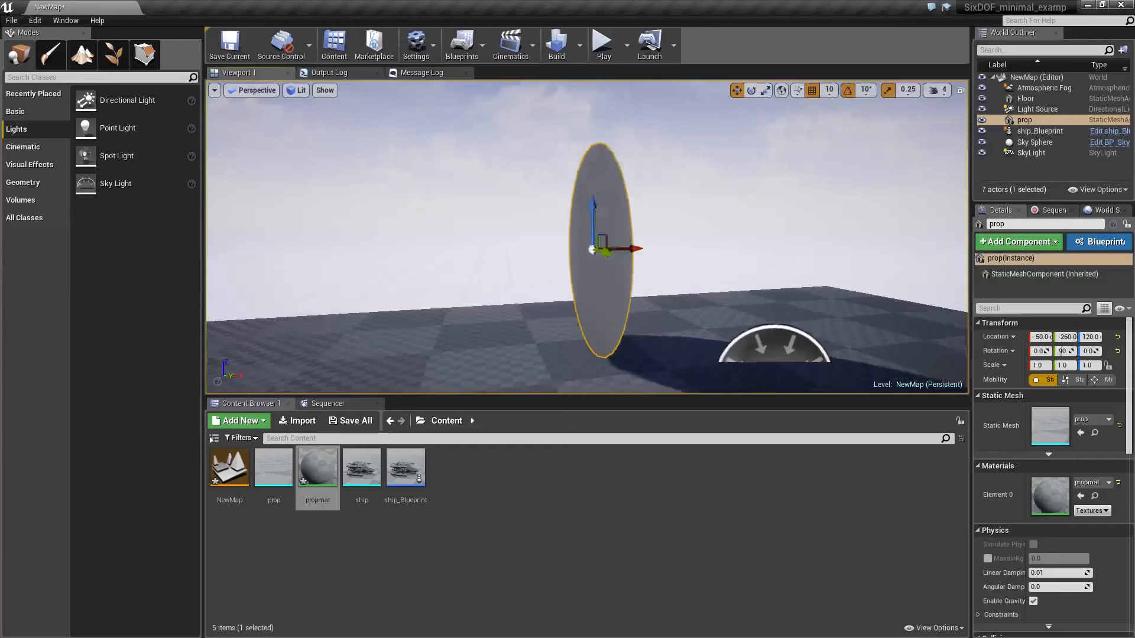
# Open the propmat material for editing and set its Blend Mode to Translucent
pyautogui.doubleClick(325, 470)
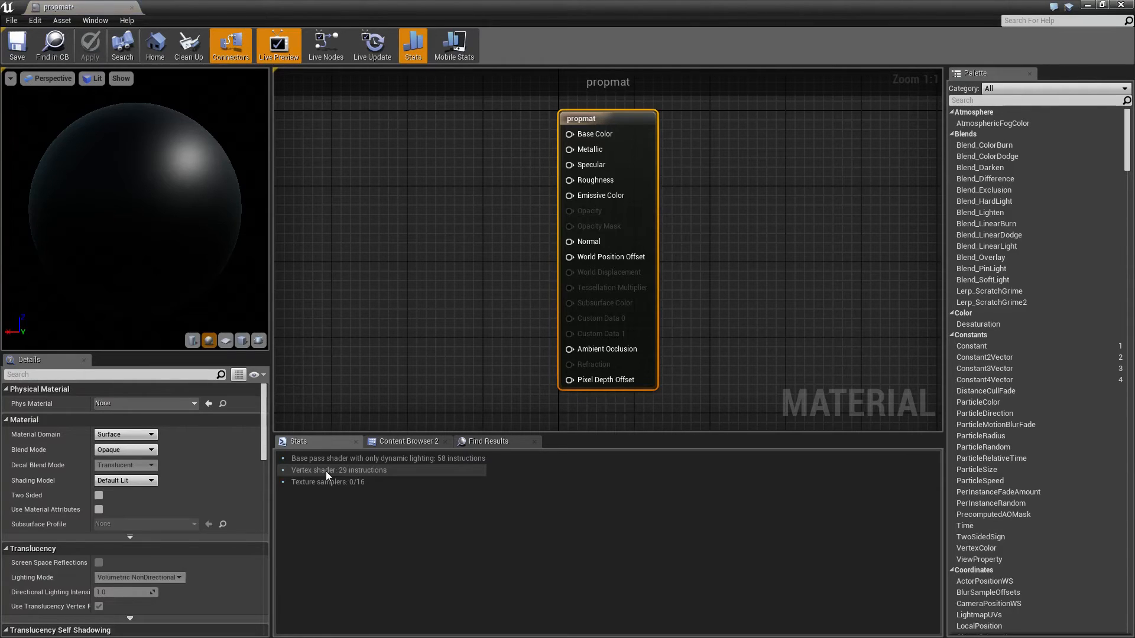
pyautogui.click(139, 449)
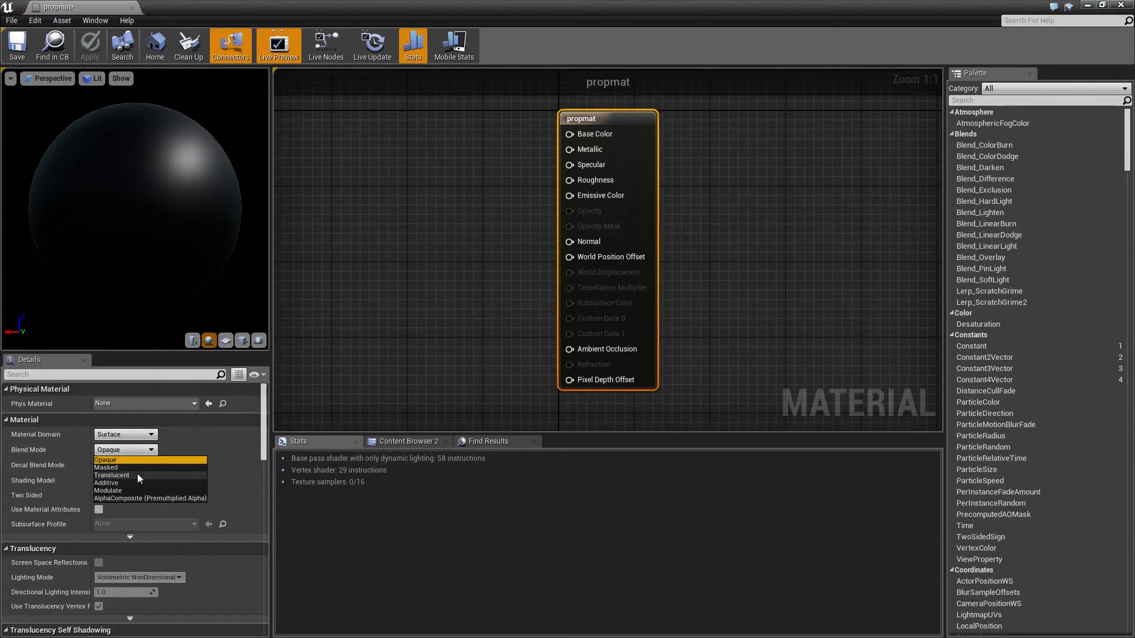
pyautogui.click(137, 474)
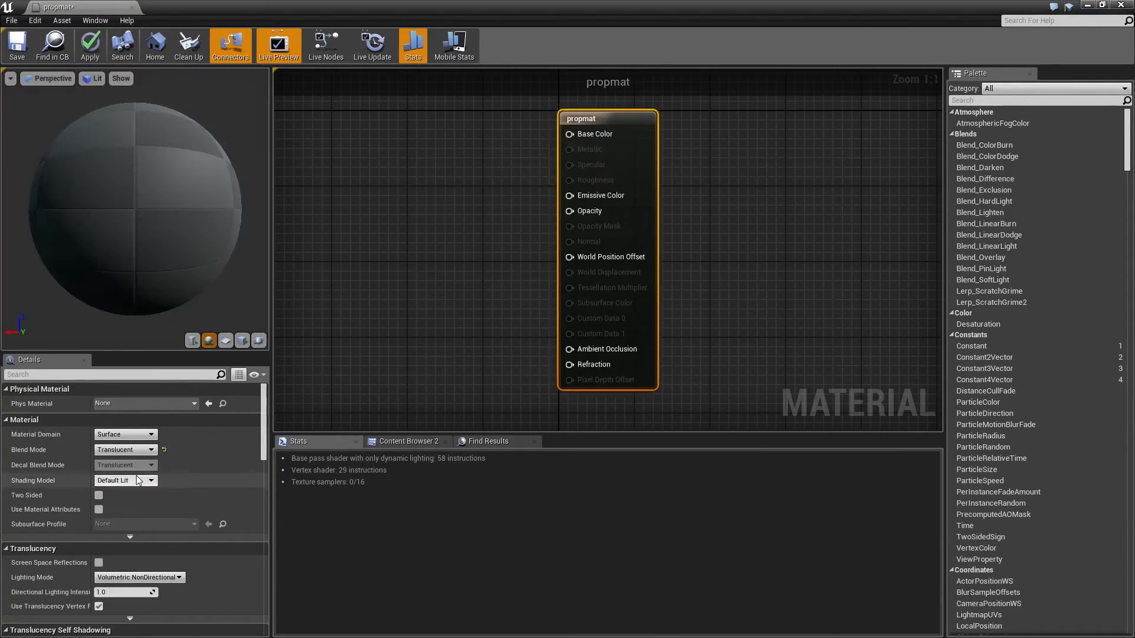
# Add a Vertex Color node to the propmat graph and move the material node farther away from it
pyautogui.rightClick(349, 261)
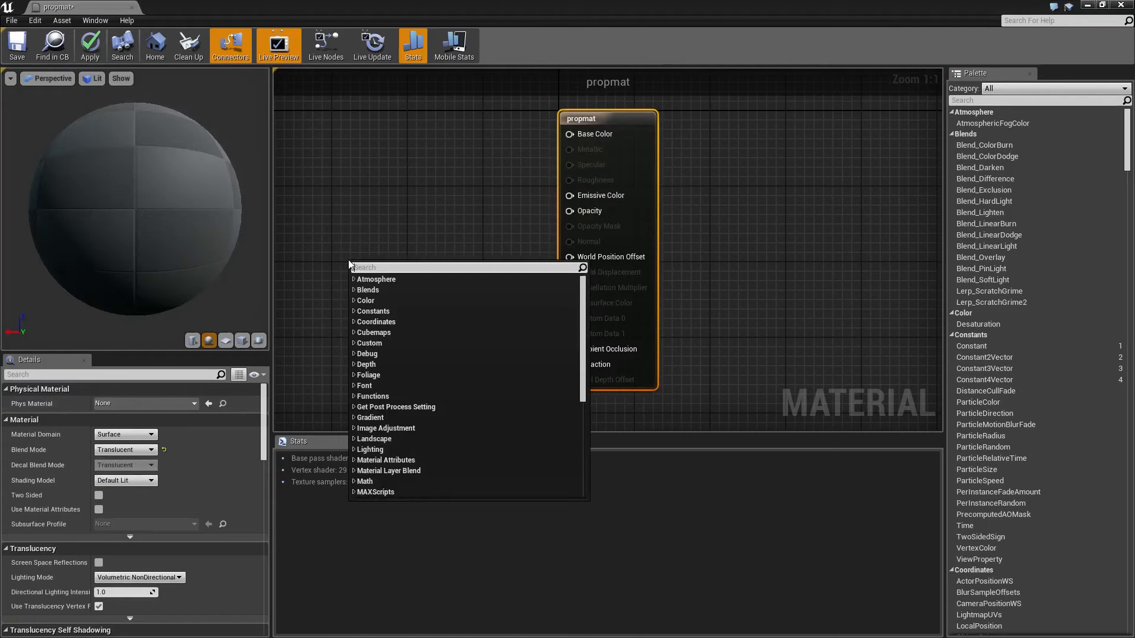
pyautogui.write('ver')
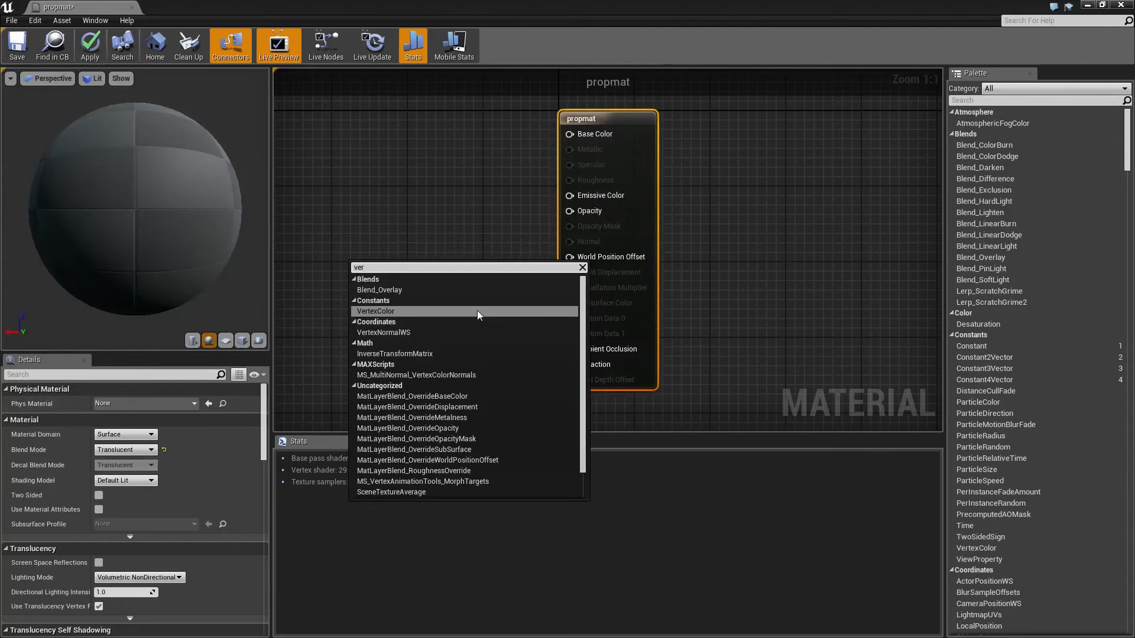
pyautogui.click(400, 311)
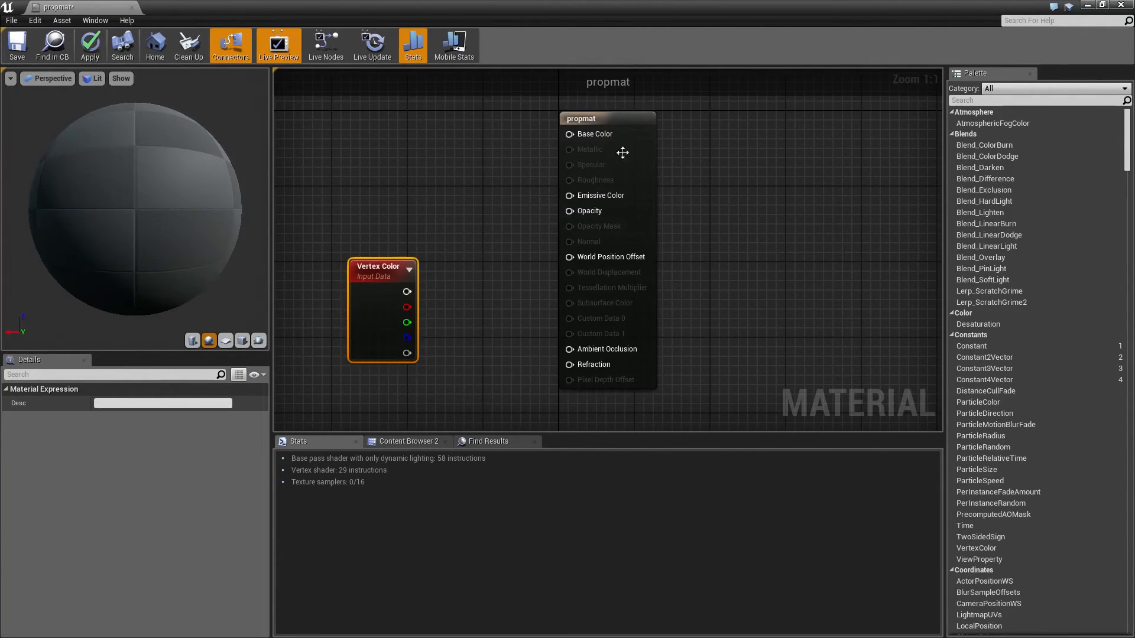
pyautogui.moveTo(628, 118); pyautogui.dragTo(704, 118)
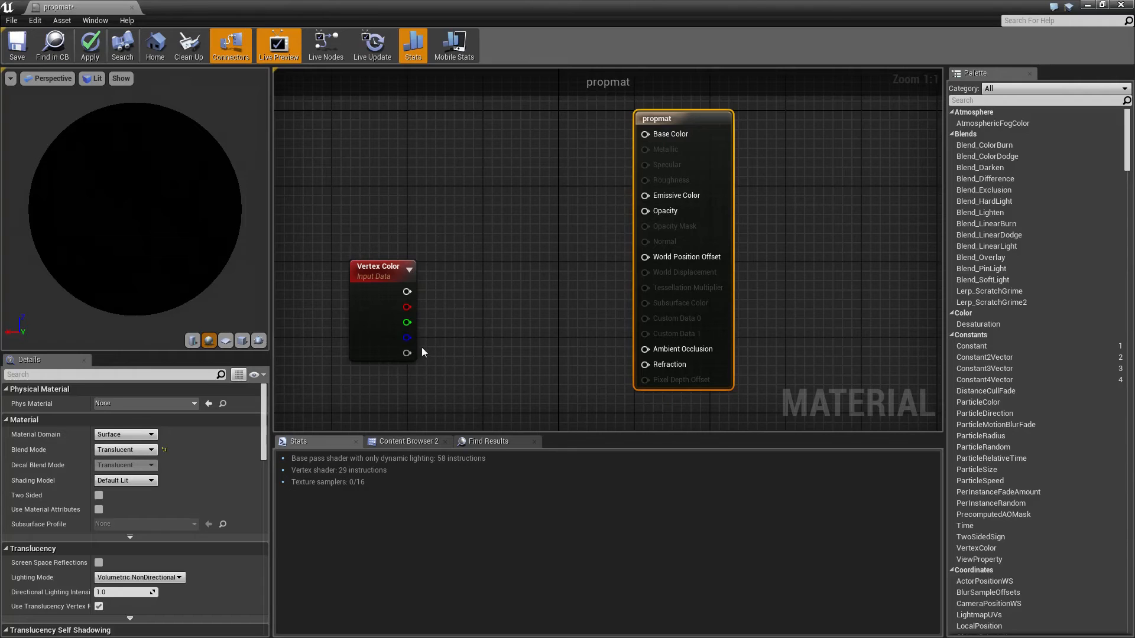
# Connect the Vertex Color node's red output to Opacity, apply the material and check the disc in the NewMap level
pyautogui.moveTo(407, 306); pyautogui.dragTo(646, 211)
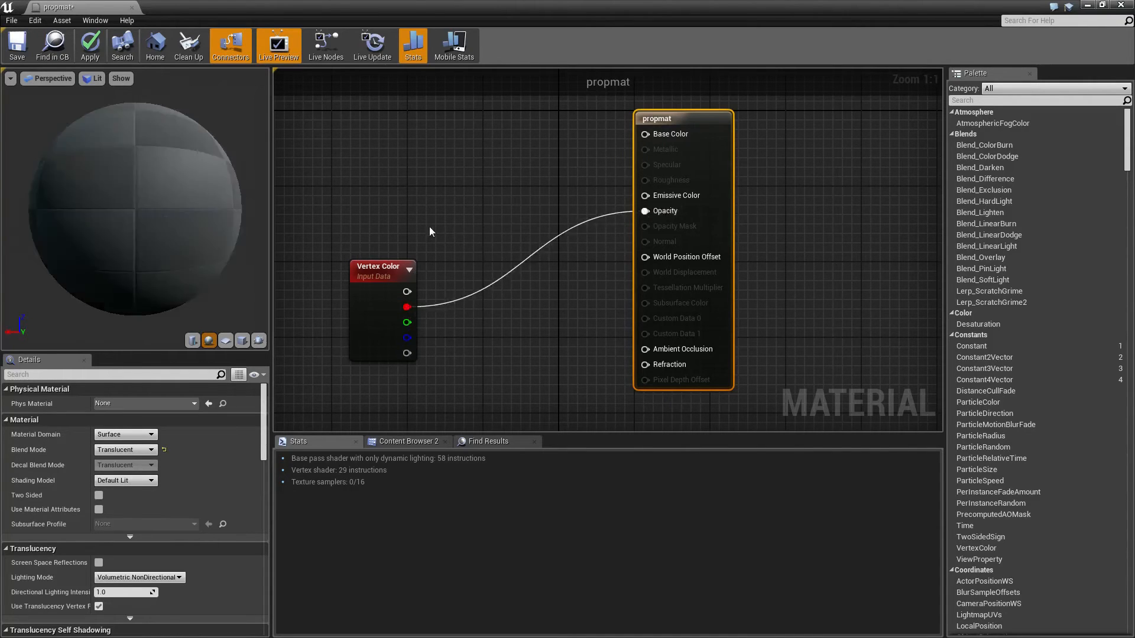
pyautogui.click(91, 47)
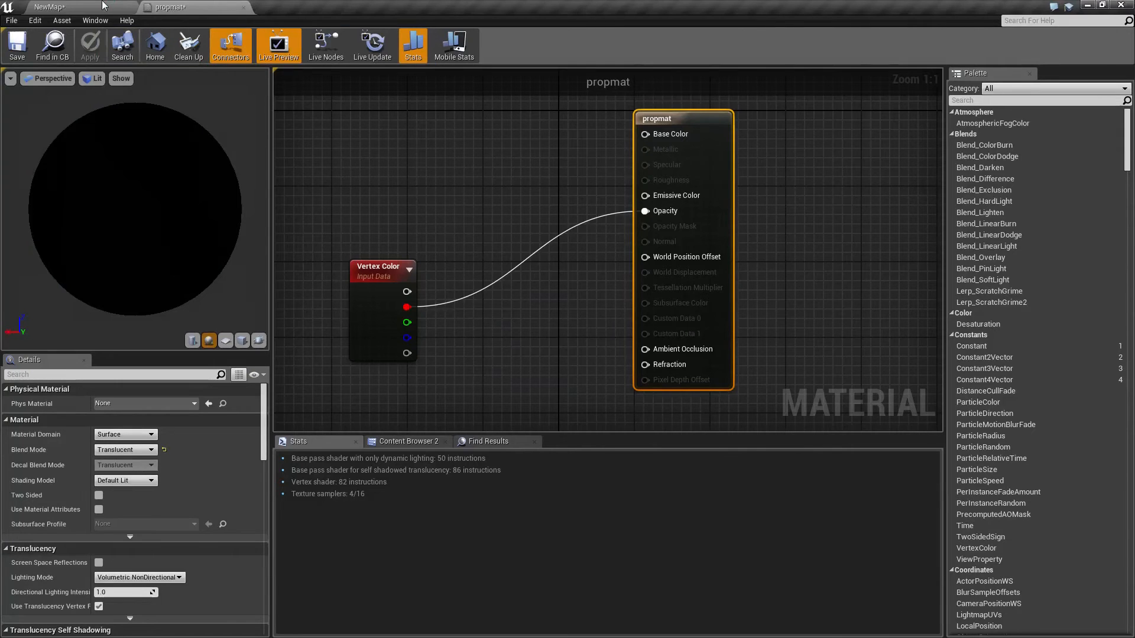
pyautogui.click(101, 7)
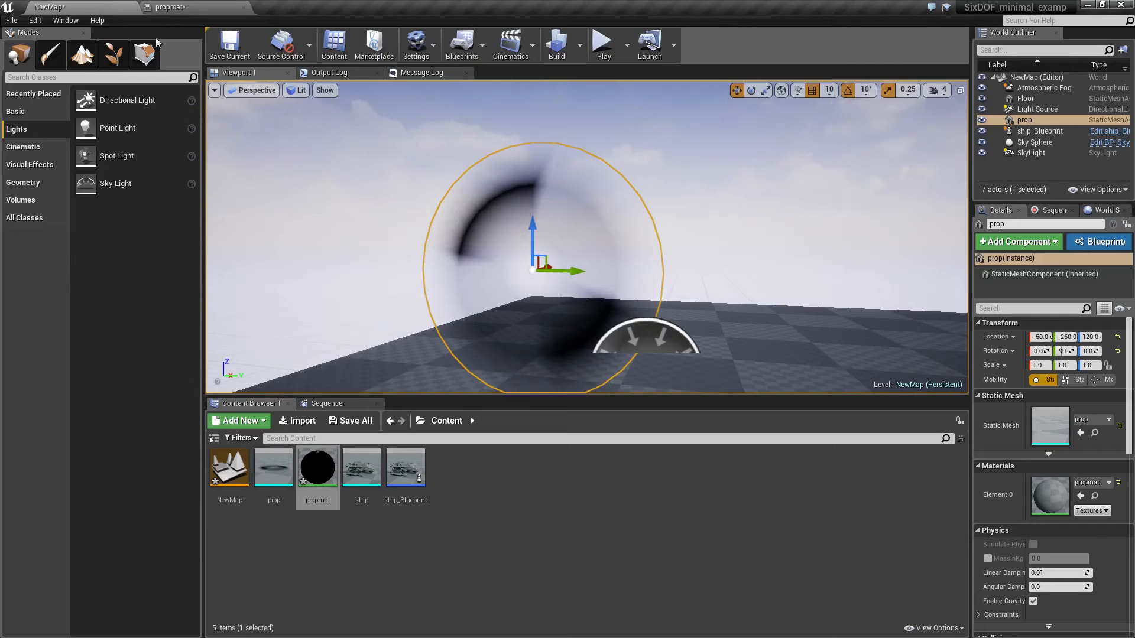
pyautogui.click(327, 192)
pyautogui.moveTo(327, 193); pyautogui.dragTo(300, 143, button='right')
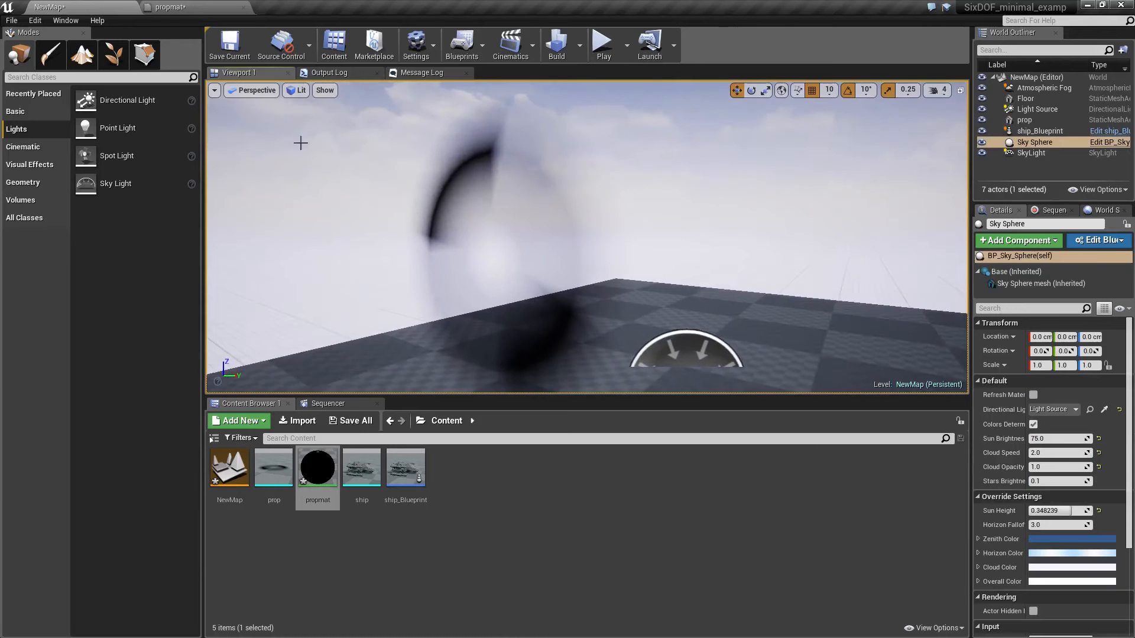
pyautogui.moveTo(431, 233); pyautogui.dragTo(293, 94, button='right')
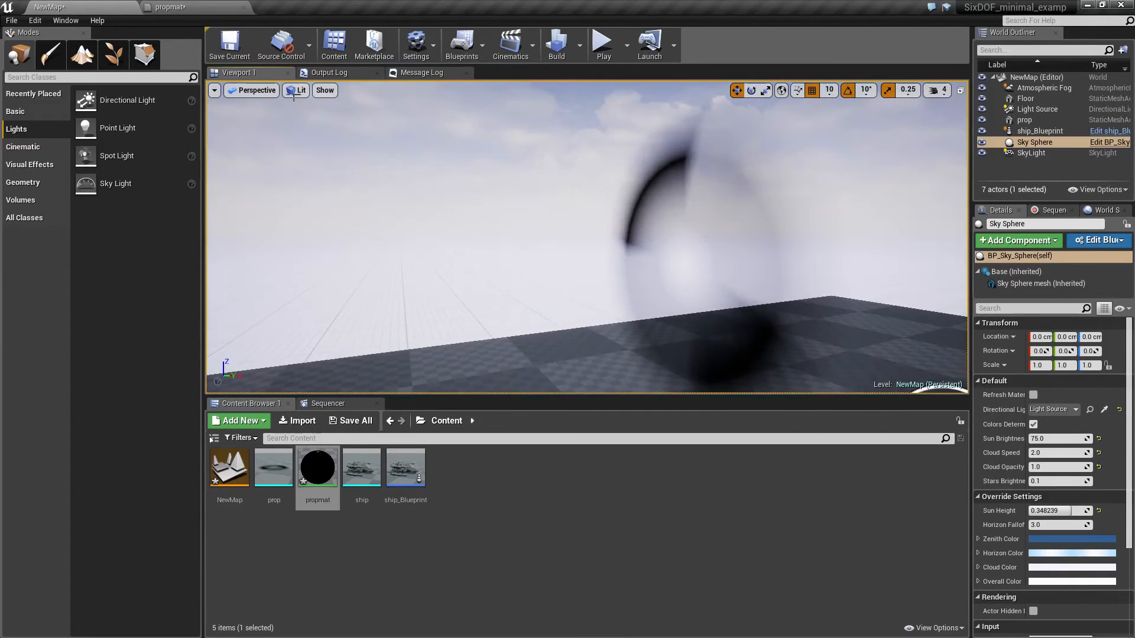
# Set propmat's translucency Lighting Mode to Surface ForwardShading and check the disc in the level
pyautogui.click(219, 8)
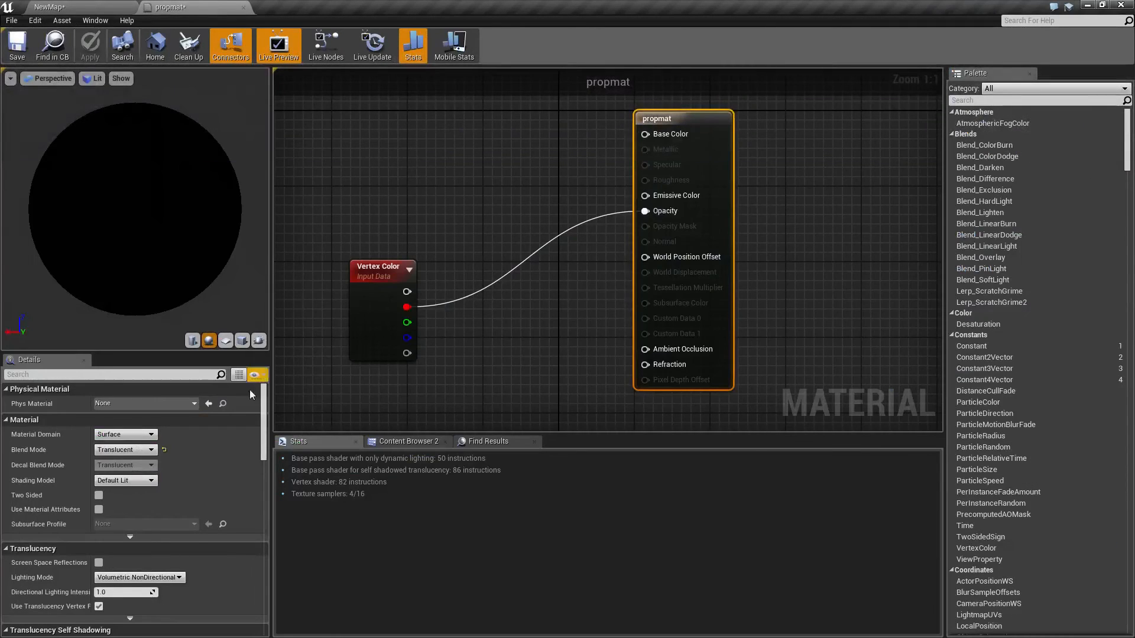
pyautogui.moveTo(263, 397)
pyautogui.mouseDown()
pyautogui.moveTo(276, 571)
pyautogui.moveTo(272, 410)
pyautogui.mouseUp()
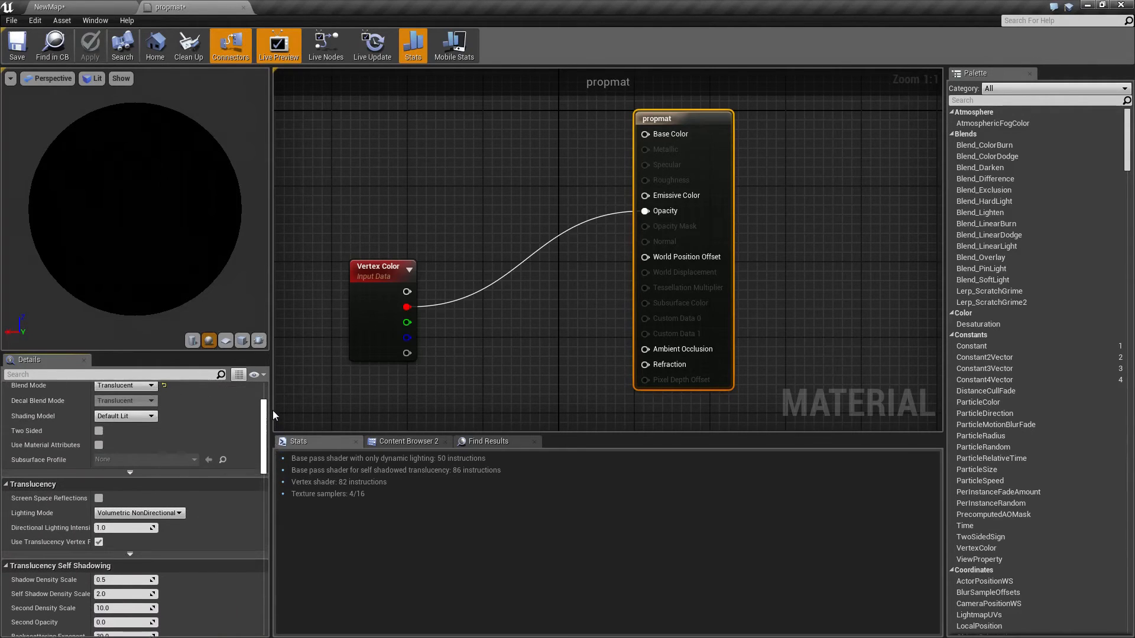
pyautogui.click(157, 513)
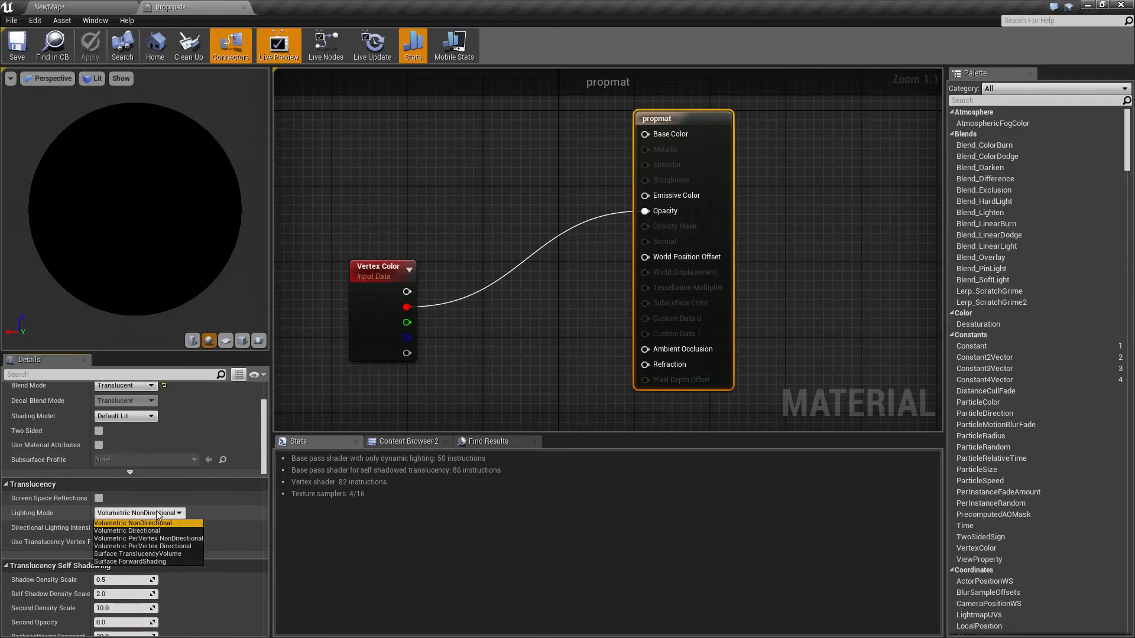
pyautogui.click(168, 562)
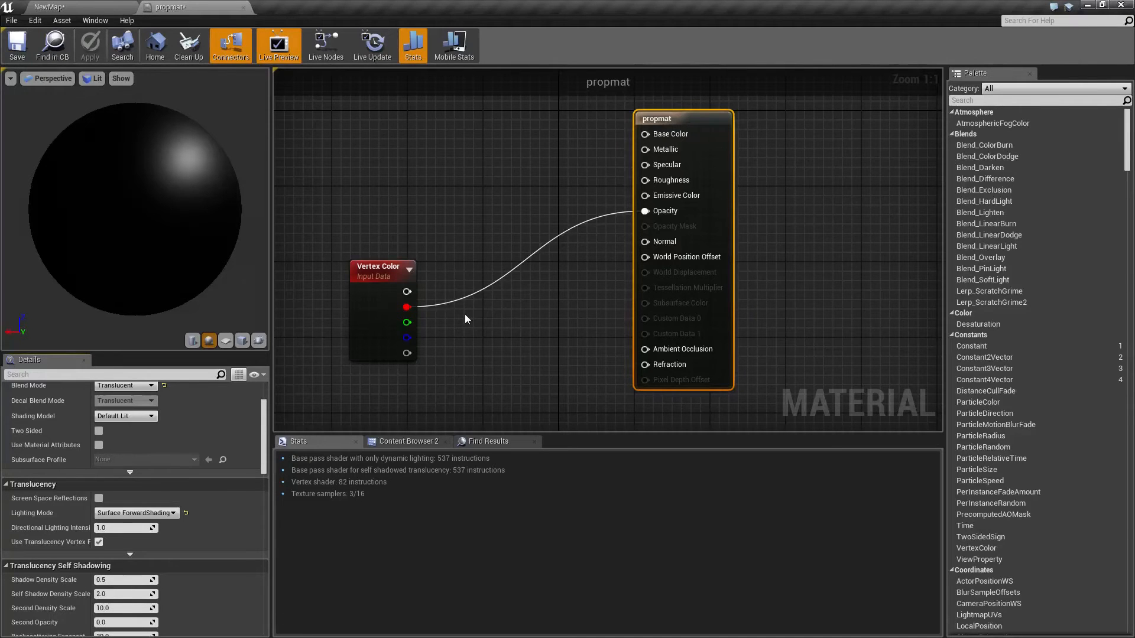
pyautogui.moveTo(195, 223); pyautogui.dragTo(195, 223)
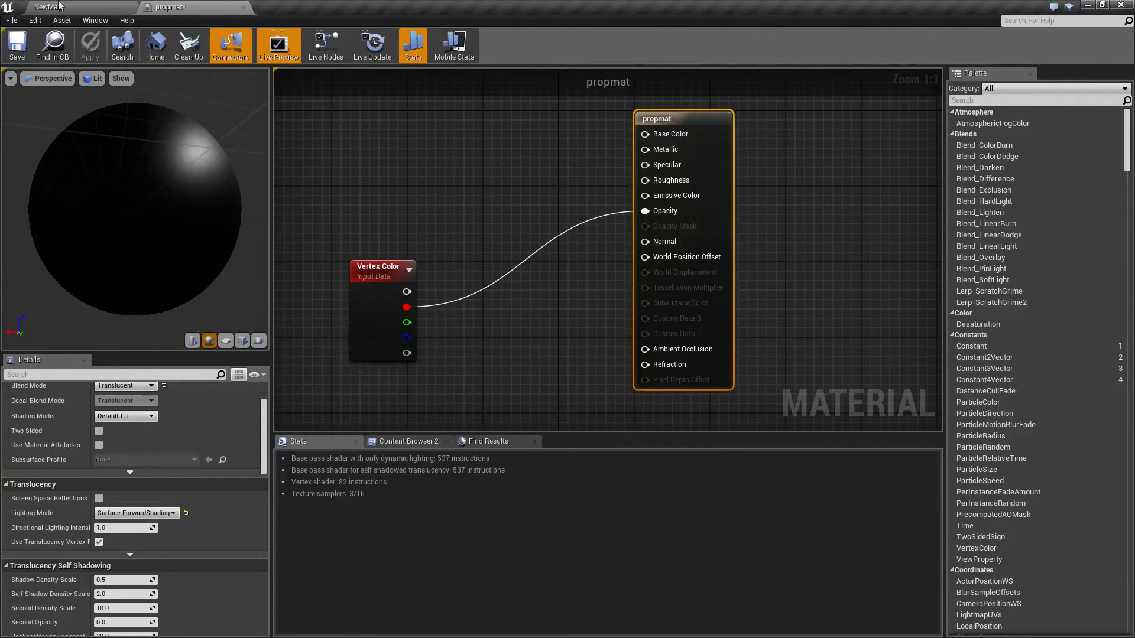
pyautogui.click(87, 4)
pyautogui.moveTo(413, 201); pyautogui.dragTo(389, 194, button='right')
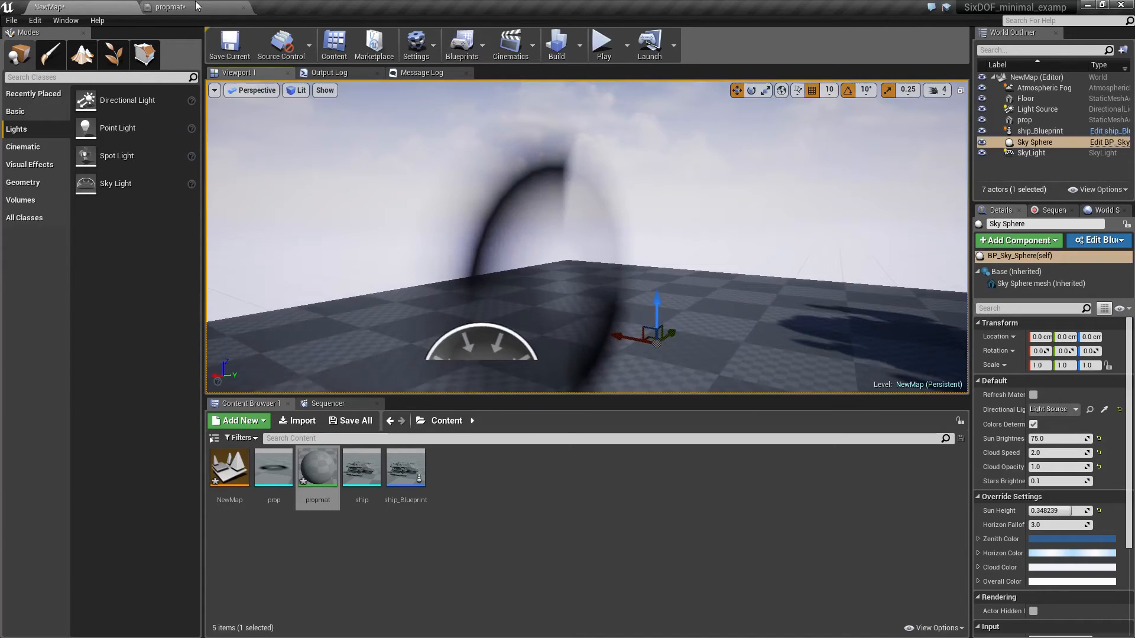
# Add a Constant node connected to propmat's Base Color and set its value to 1
pyautogui.click(234, 7)
pyautogui.moveTo(380, 172); pyautogui.dragTo(454, 178, button='right')
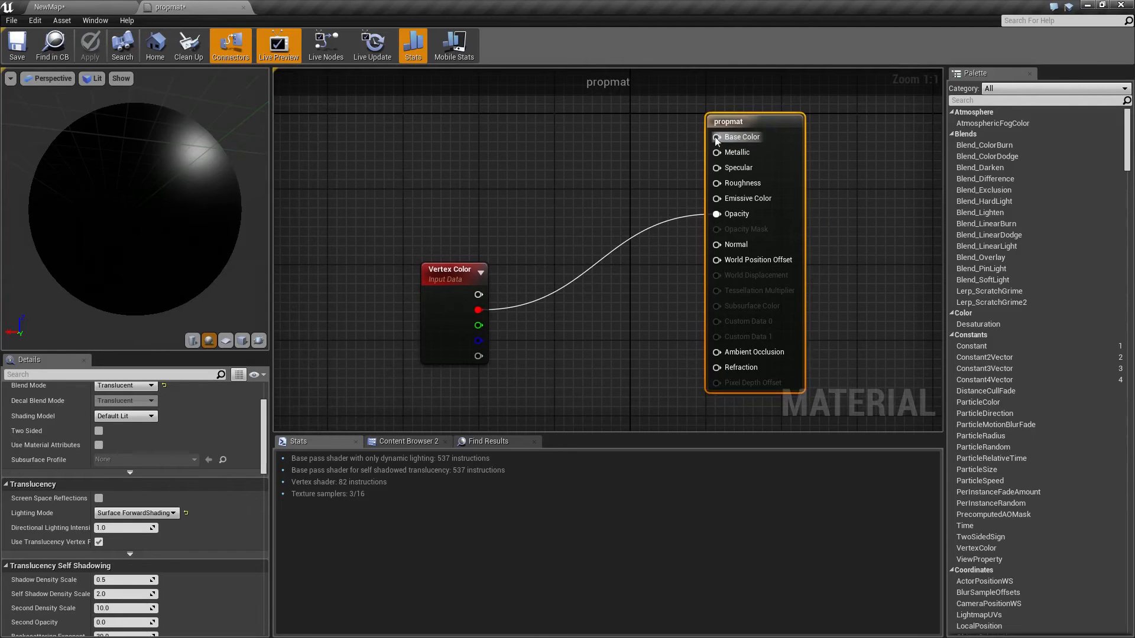
pyautogui.moveTo(715, 141); pyautogui.dragTo(254, 237)
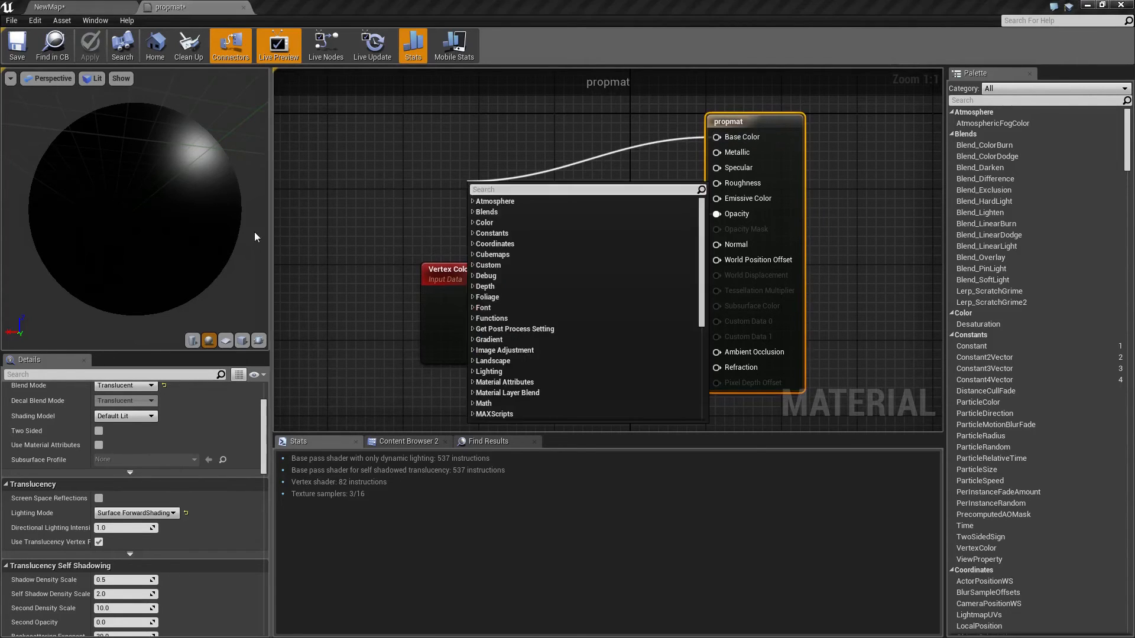
pyautogui.write('const')
pyautogui.press('Return')
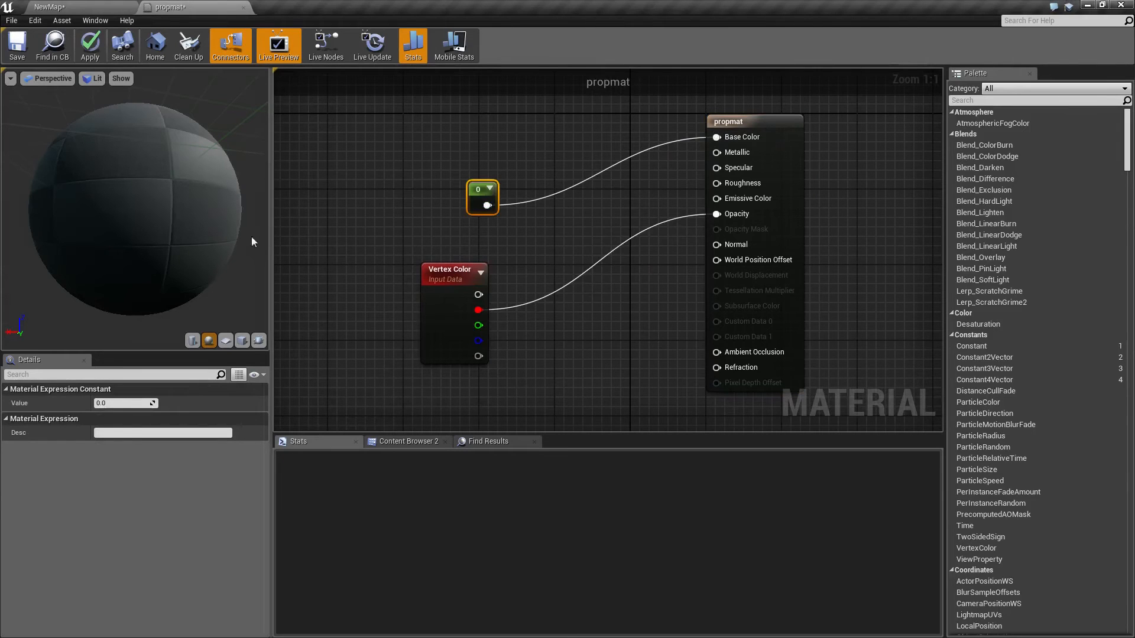
pyautogui.click(109, 404)
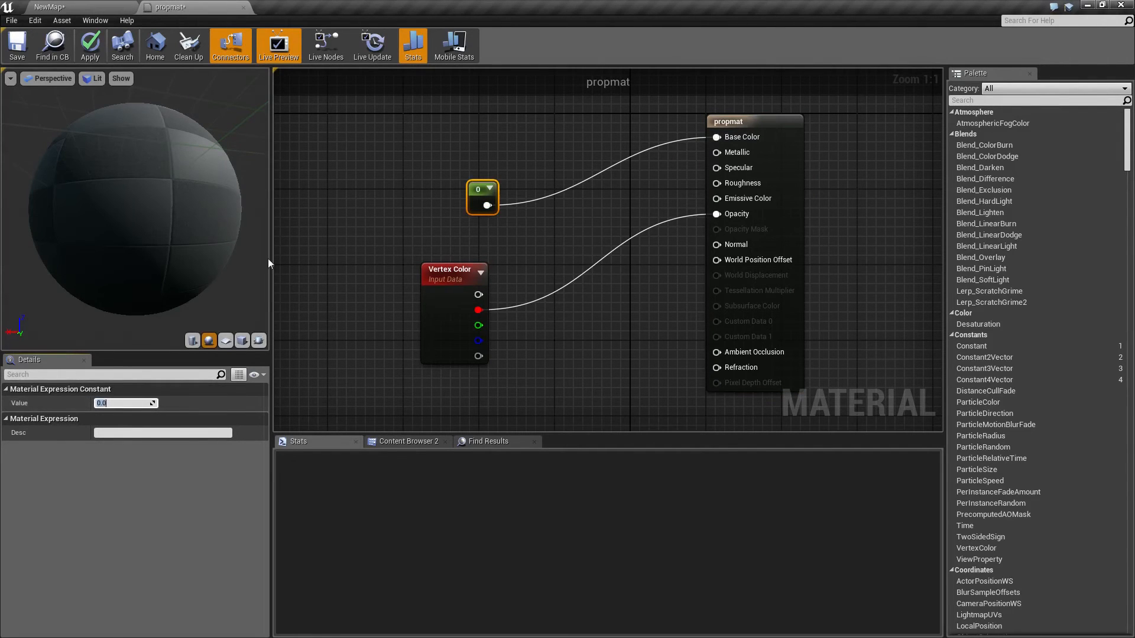
pyautogui.write('1')
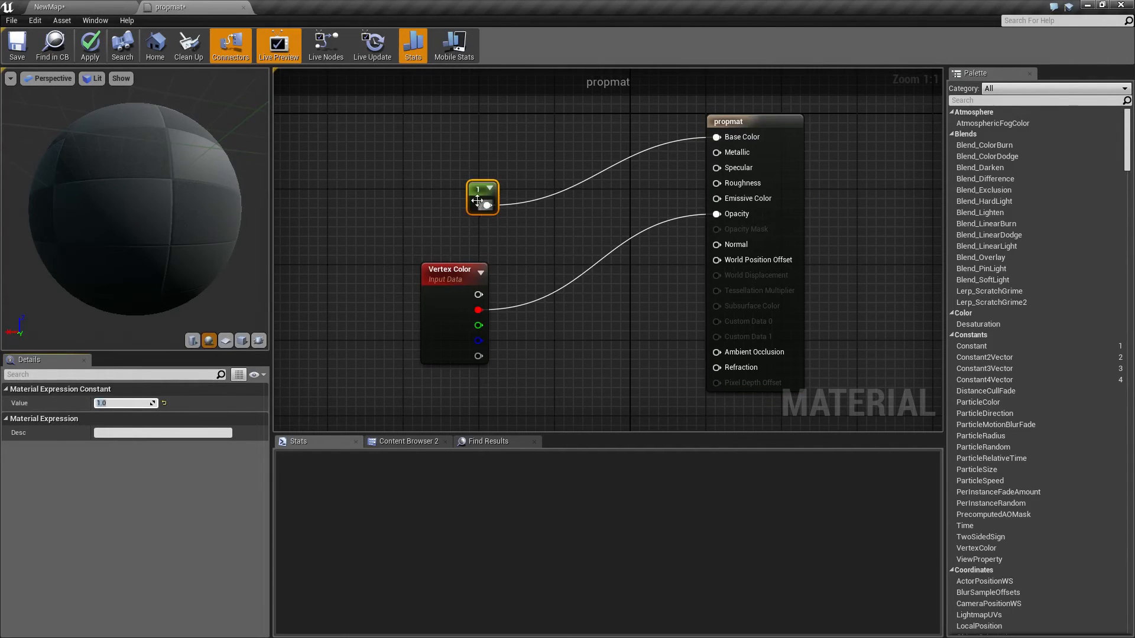
# Connect the Constant node to Metallic as well, apply the material and check the disc in the level
pyautogui.moveTo(487, 205); pyautogui.dragTo(715, 151)
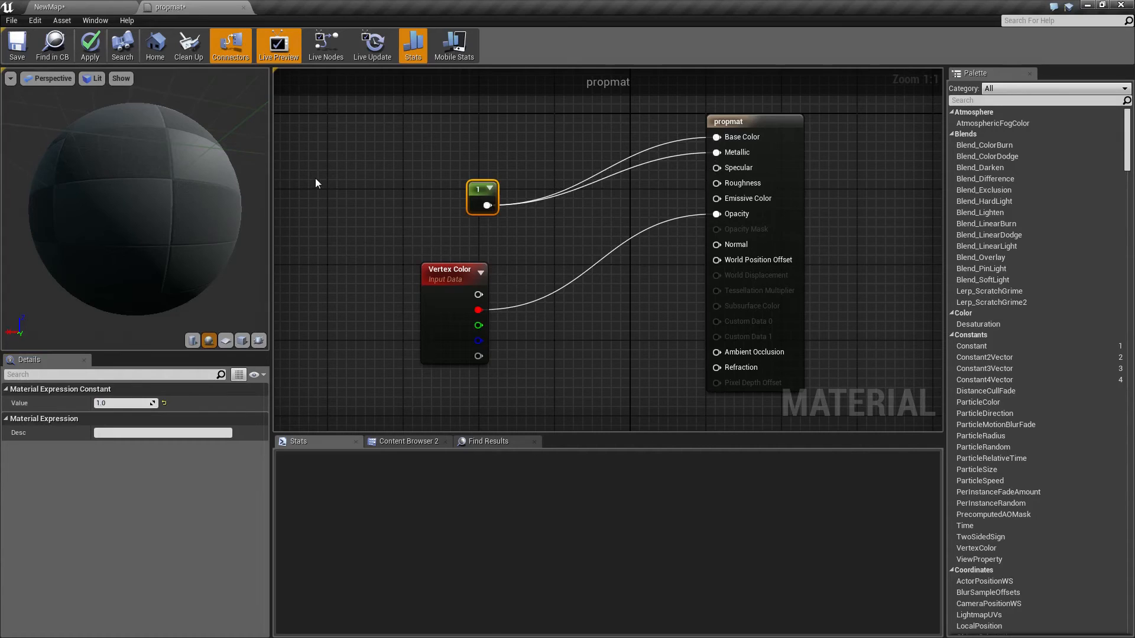
pyautogui.click(101, 54)
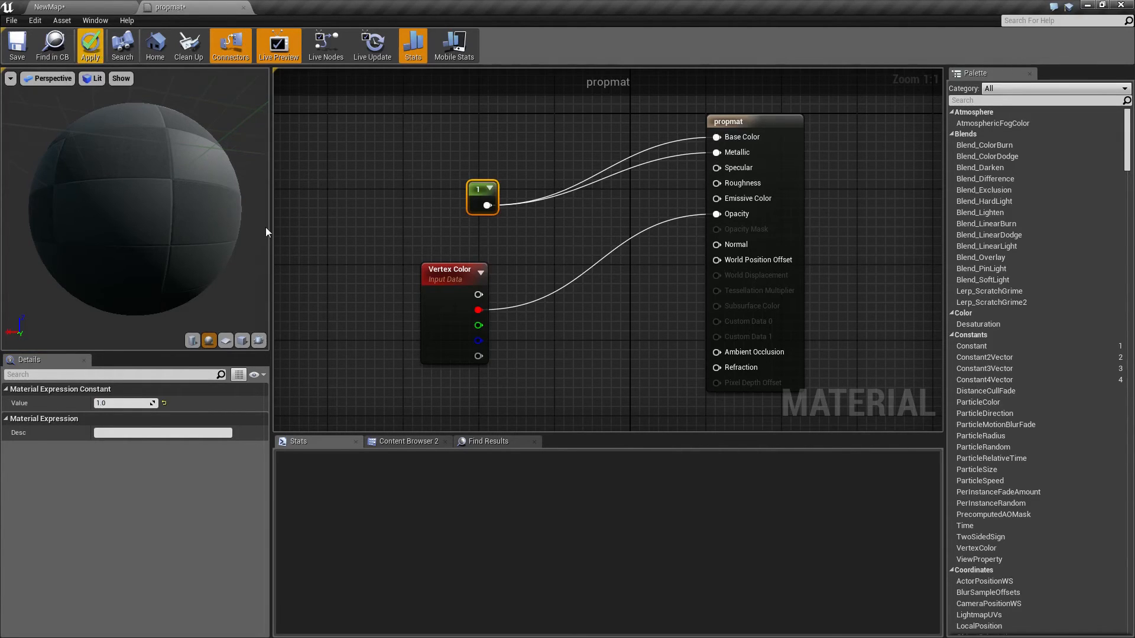
pyautogui.click(302, 221)
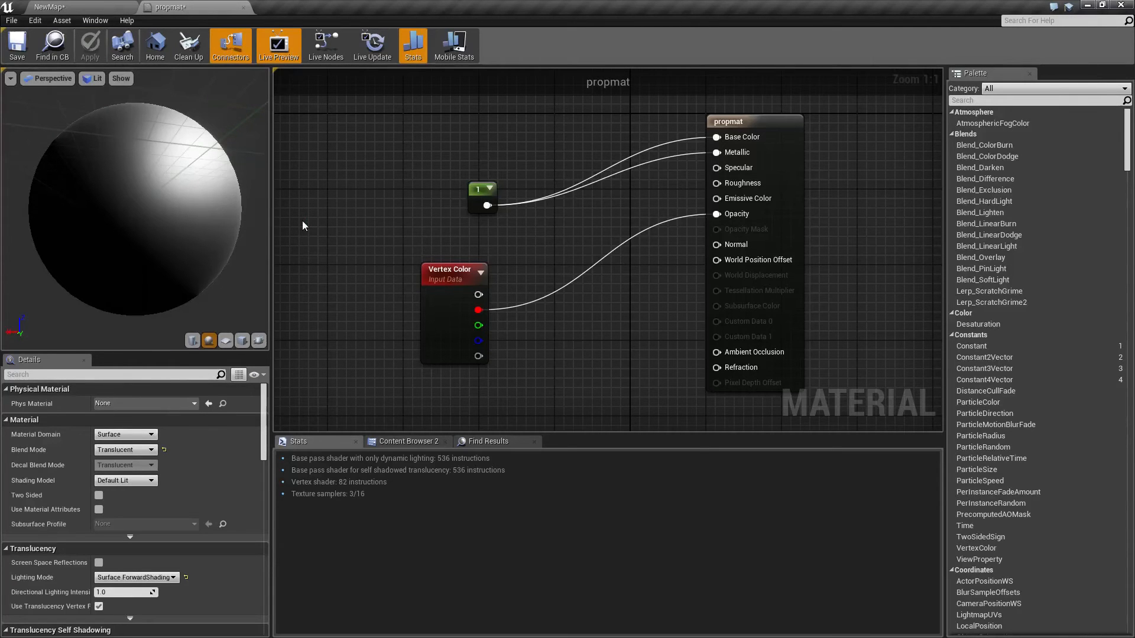
pyautogui.click(62, 7)
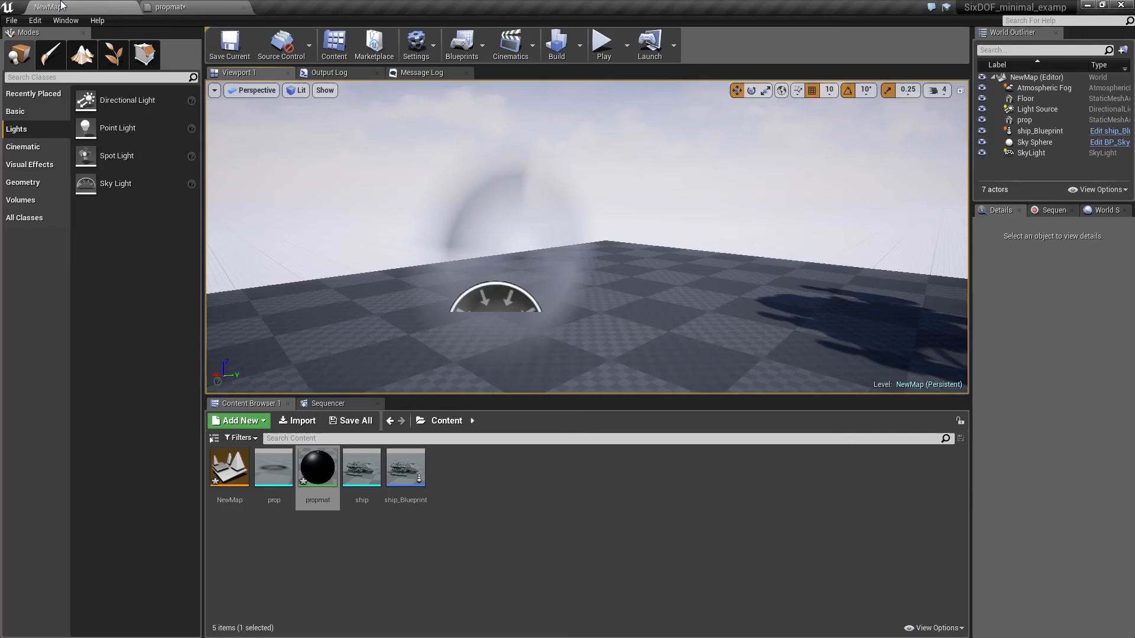
pyautogui.moveTo(248, 206); pyautogui.dragTo(275, 220, button='right')
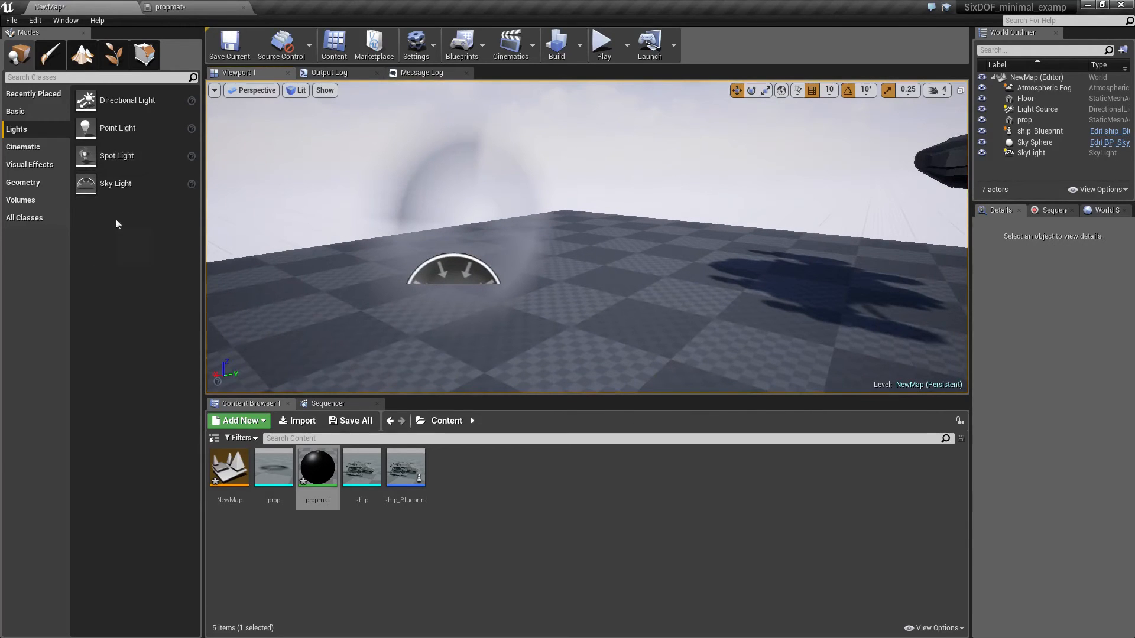
# Place a point light on the floor near the prop disc to test its lighting, and delete the light
pyautogui.click(137, 138)
pyautogui.moveTo(137, 138); pyautogui.dragTo(605, 304)
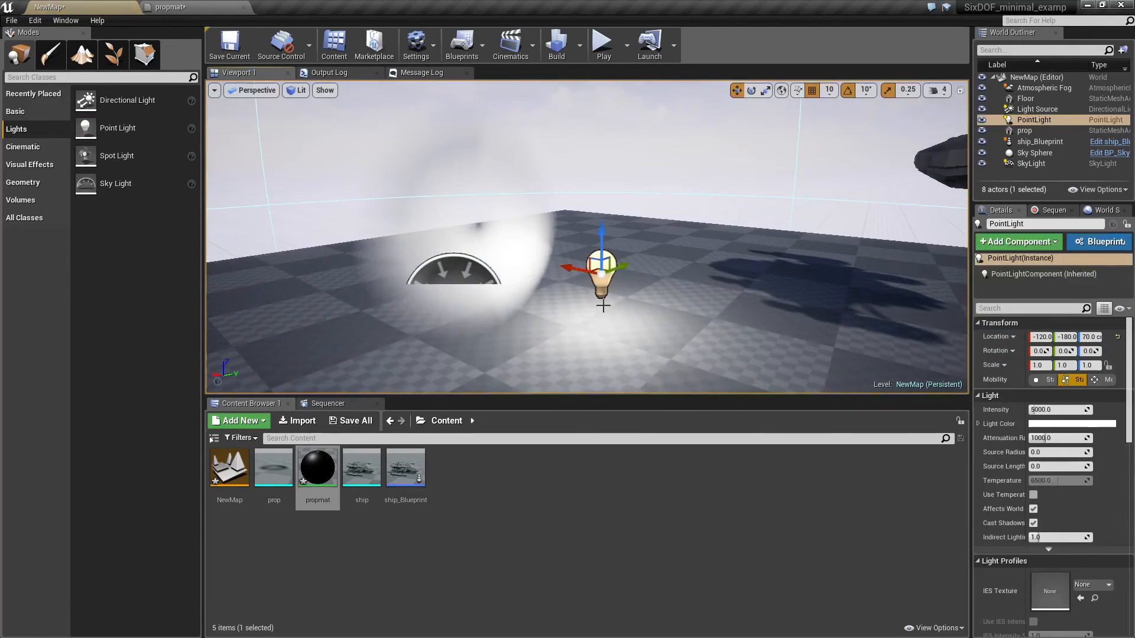
pyautogui.press('Delete')
pyautogui.moveTo(354, 280)
pyautogui.mouseDown(button='right')
pyautogui.moveTo(473, 281)
pyautogui.moveTo(261, 266)
pyautogui.moveTo(431, 264)
pyautogui.moveTo(356, 279)
pyautogui.mouseUp(button='right')
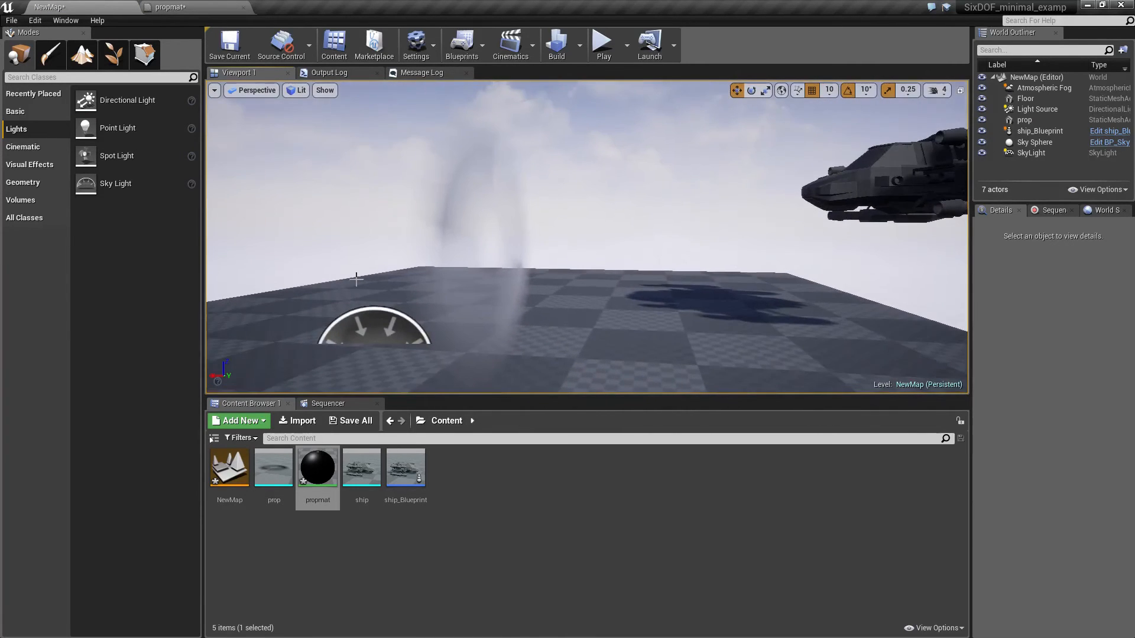
pyautogui.click(305, 172)
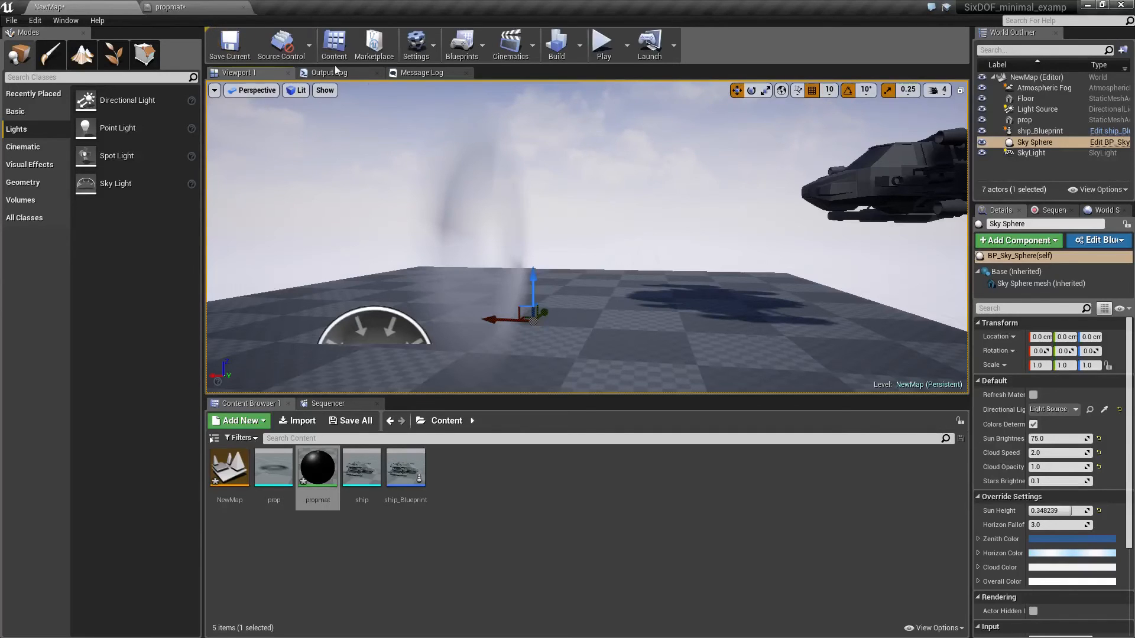
# Make propmat two-sided, apply the material and inspect the prop disc in the level from several angles
pyautogui.click(178, 7)
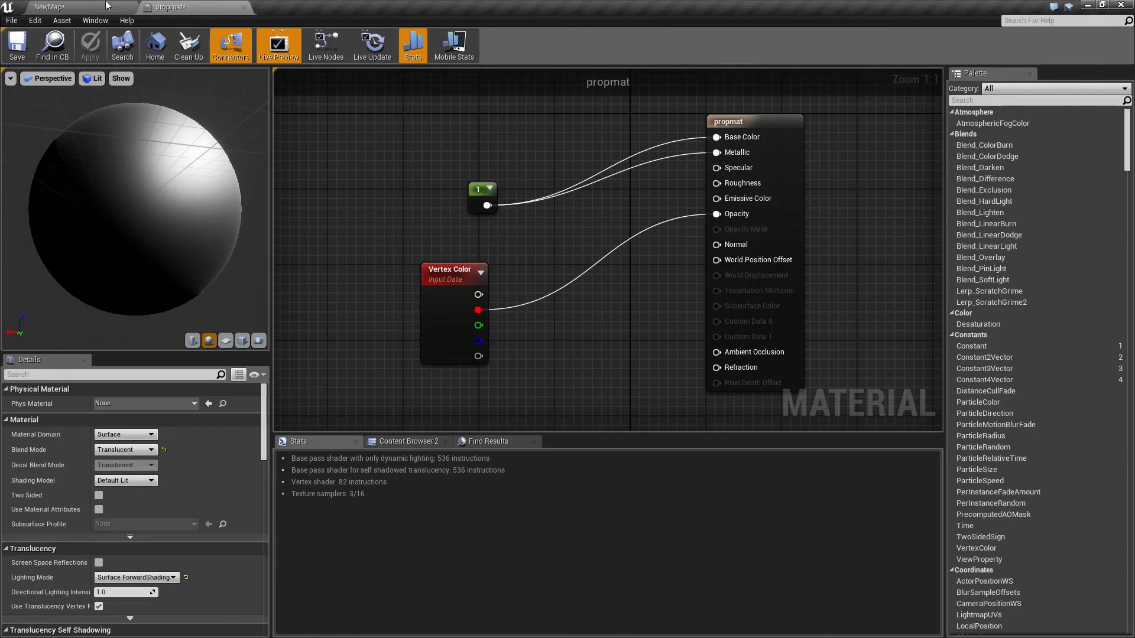
pyautogui.click(83, 8)
pyautogui.moveTo(432, 259)
pyautogui.mouseDown(button='right')
pyautogui.moveTo(473, 245)
pyautogui.moveTo(550, 248)
pyautogui.moveTo(414, 266)
pyautogui.mouseUp(button='right')
pyautogui.click(189, 8)
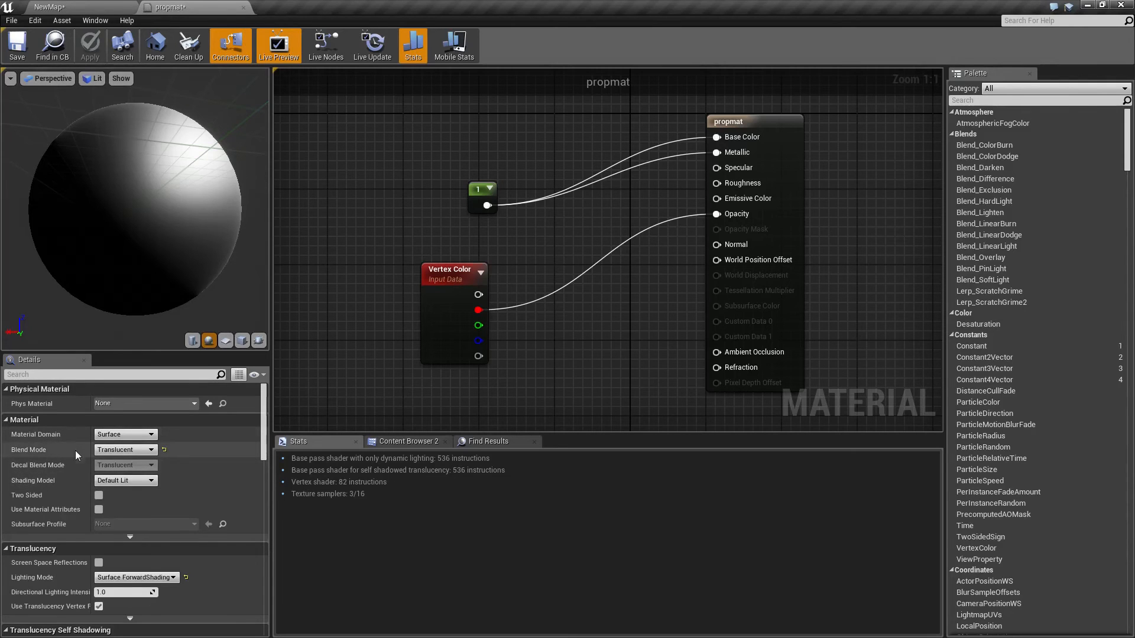
pyautogui.click(98, 497)
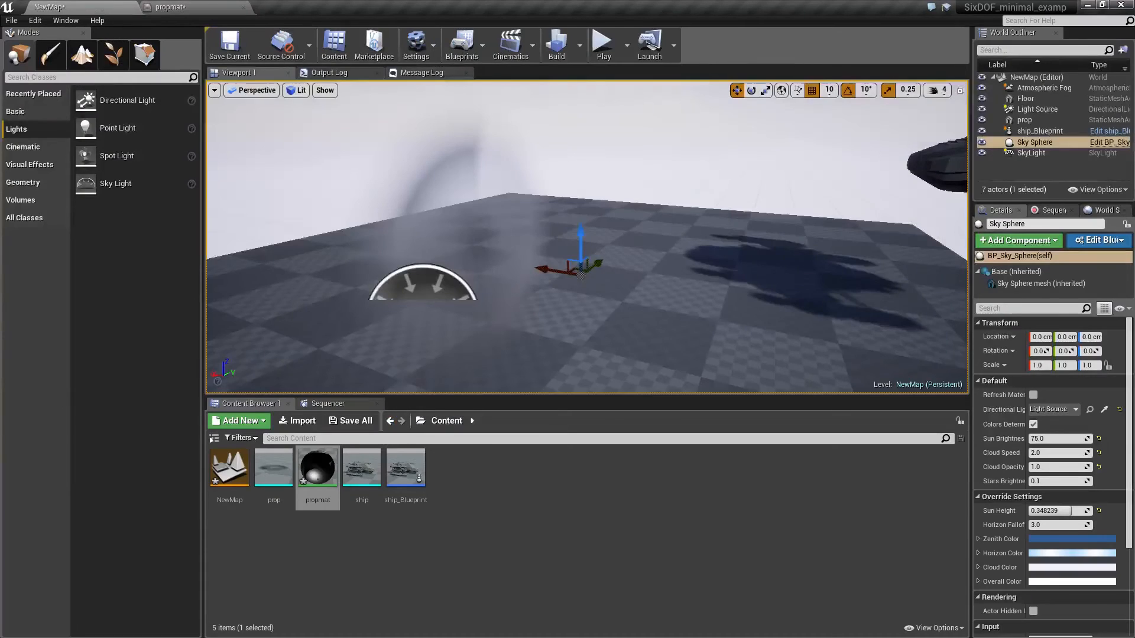
pyautogui.moveTo(587, 237); pyautogui.dragTo(635, 244, button='right')
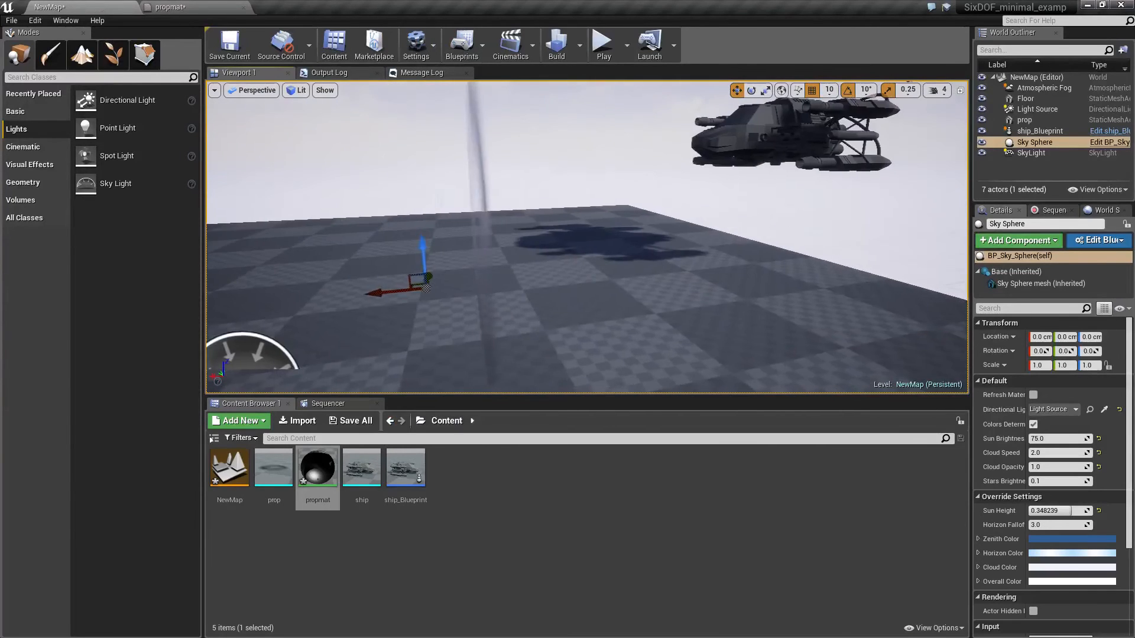
pyautogui.moveTo(334, 189); pyautogui.dragTo(379, 198, button='right')
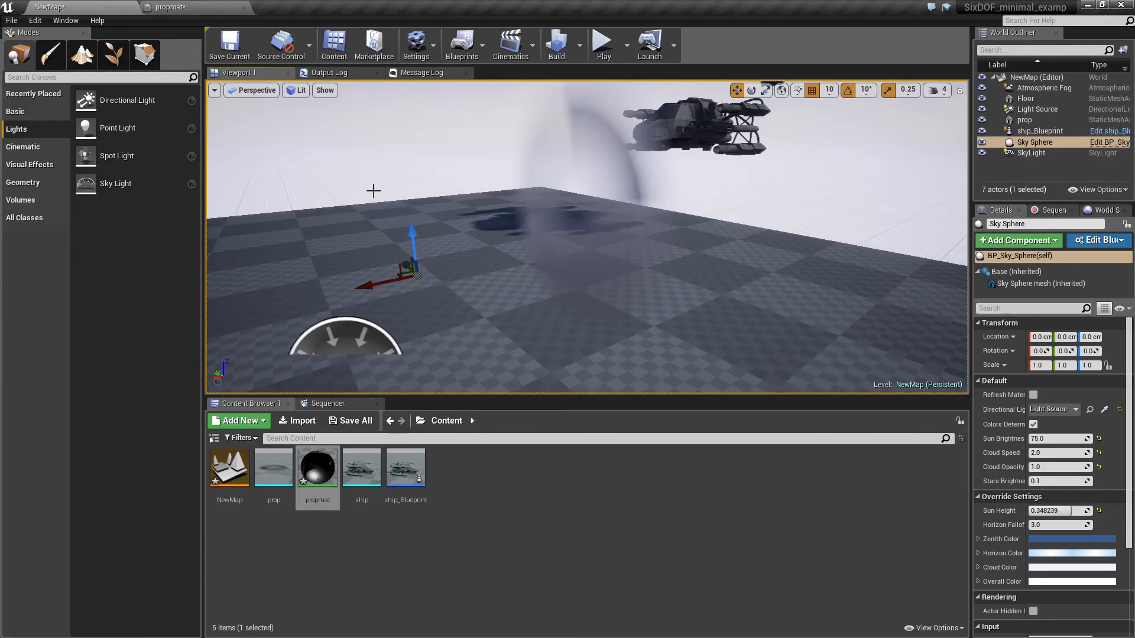
pyautogui.moveTo(258, 201)
pyautogui.mouseDown(button='right')
pyautogui.moveTo(297, 157)
pyautogui.moveTo(269, 136)
pyautogui.moveTo(258, 200)
pyautogui.mouseUp(button='right')
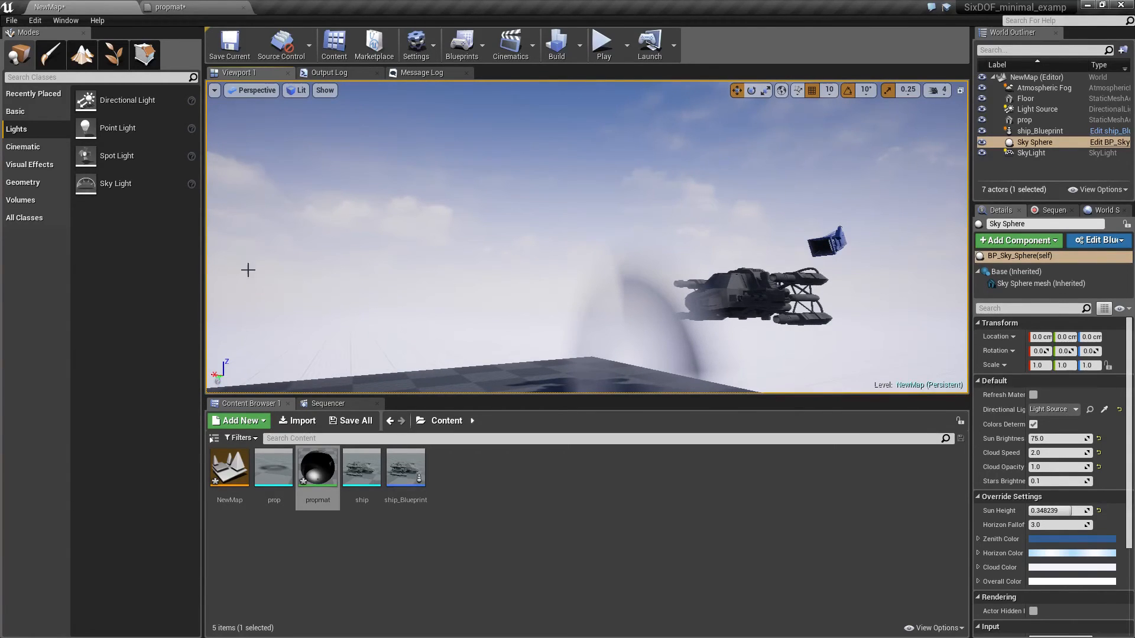
pyautogui.moveTo(391, 202); pyautogui.dragTo(484, 289, button='right')
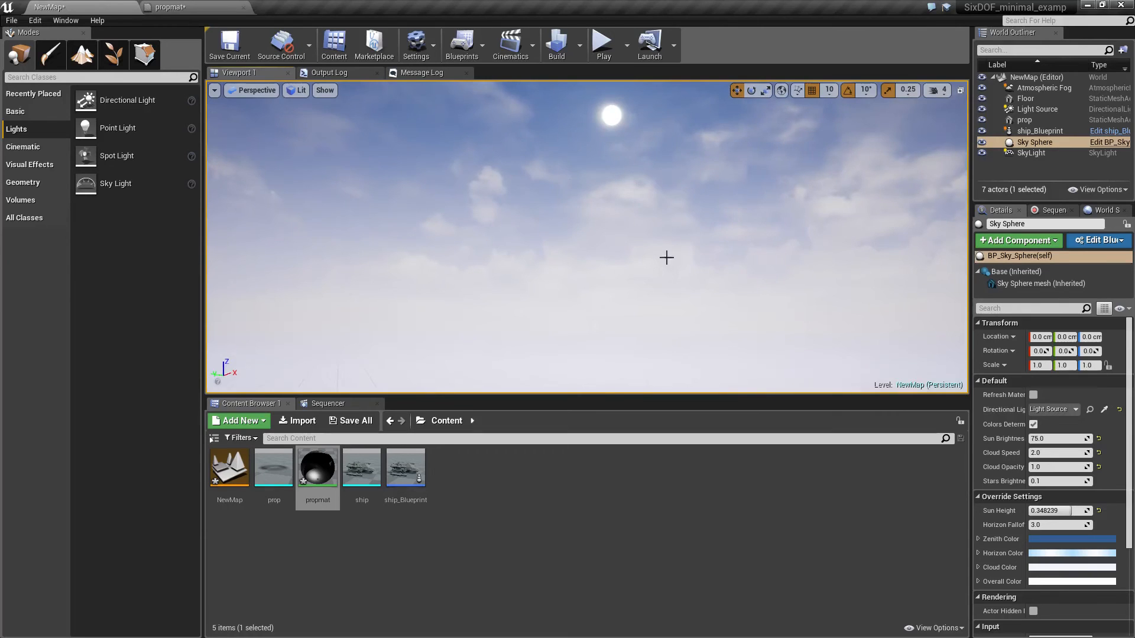
pyautogui.moveTo(585, 236); pyautogui.dragTo(593, 215, button='right')
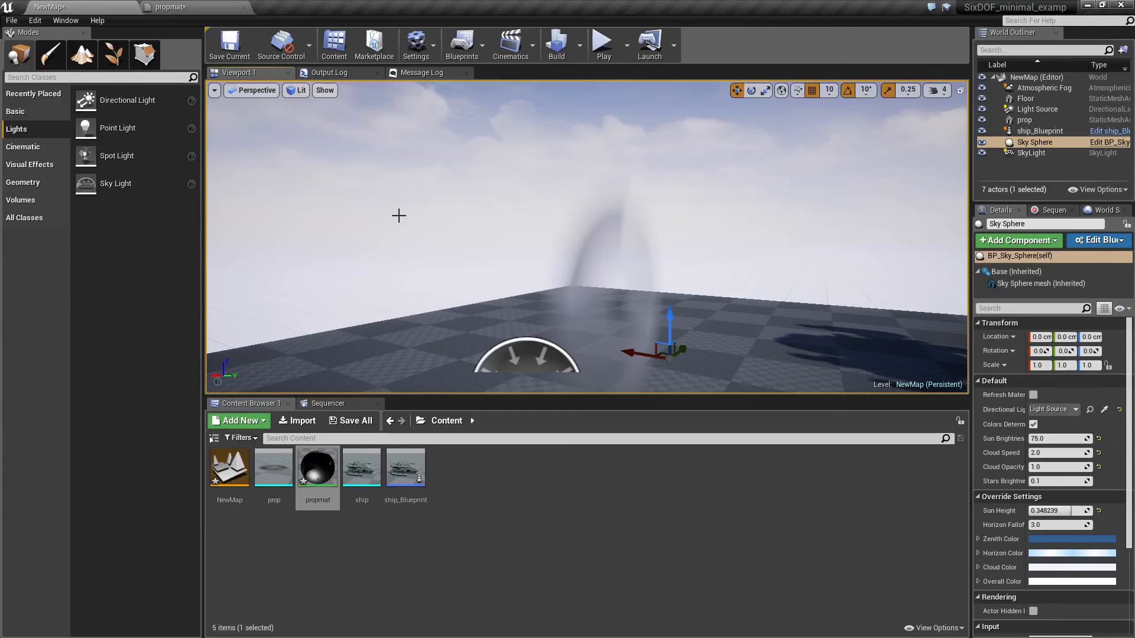
# Disable Separate Translucency and enable Responsive AA in propmat's advanced Translucency settings, and apply the material
pyautogui.click(197, 7)
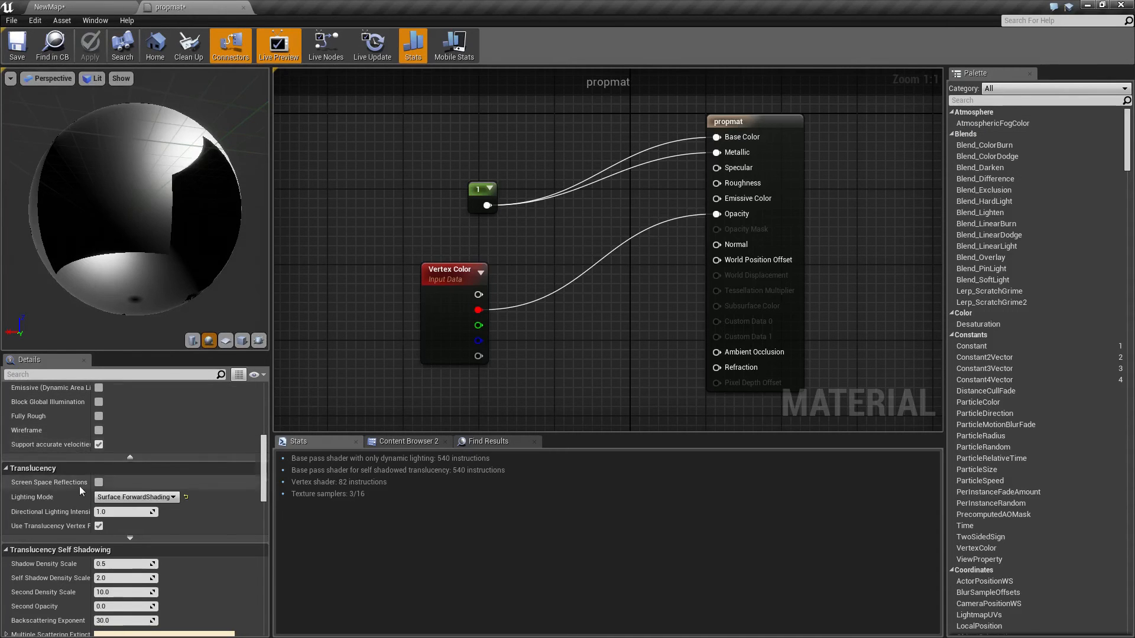
pyautogui.scroll(5, 79, 486)
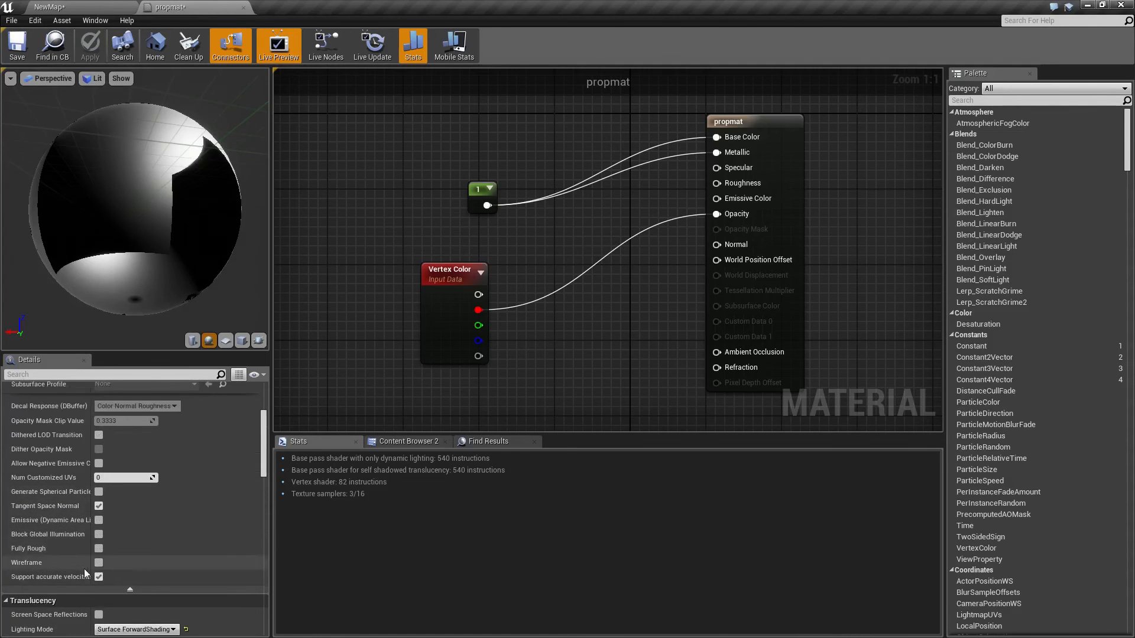
pyautogui.scroll(6, 80, 563)
pyautogui.scroll(-6, 80, 562)
pyautogui.scroll(-12, 80, 562)
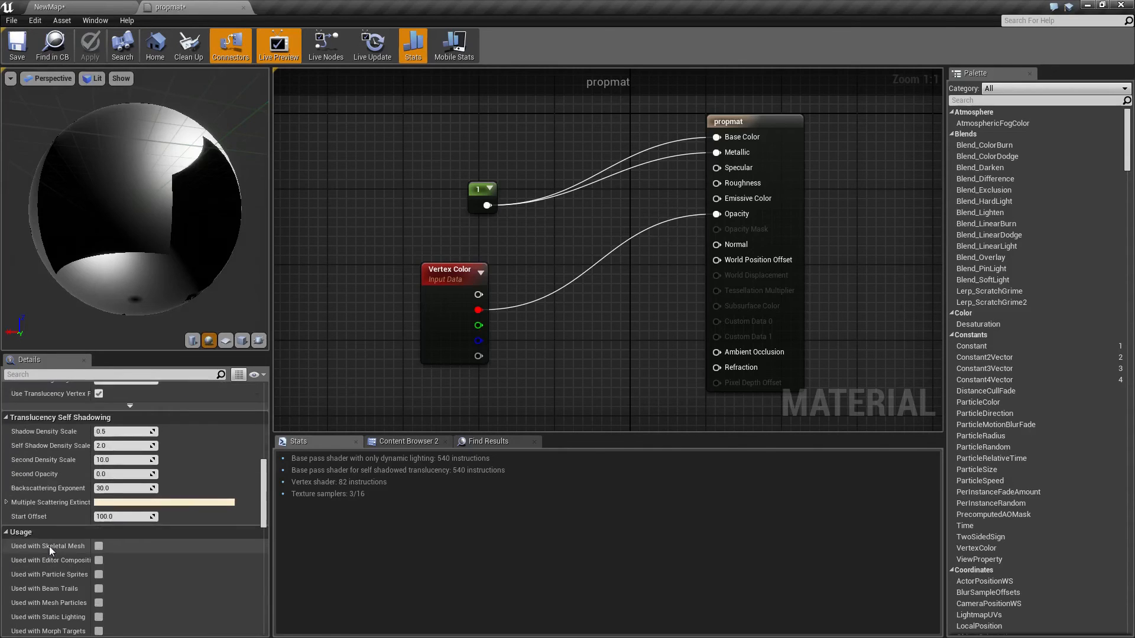
pyautogui.scroll(-13, 48, 546)
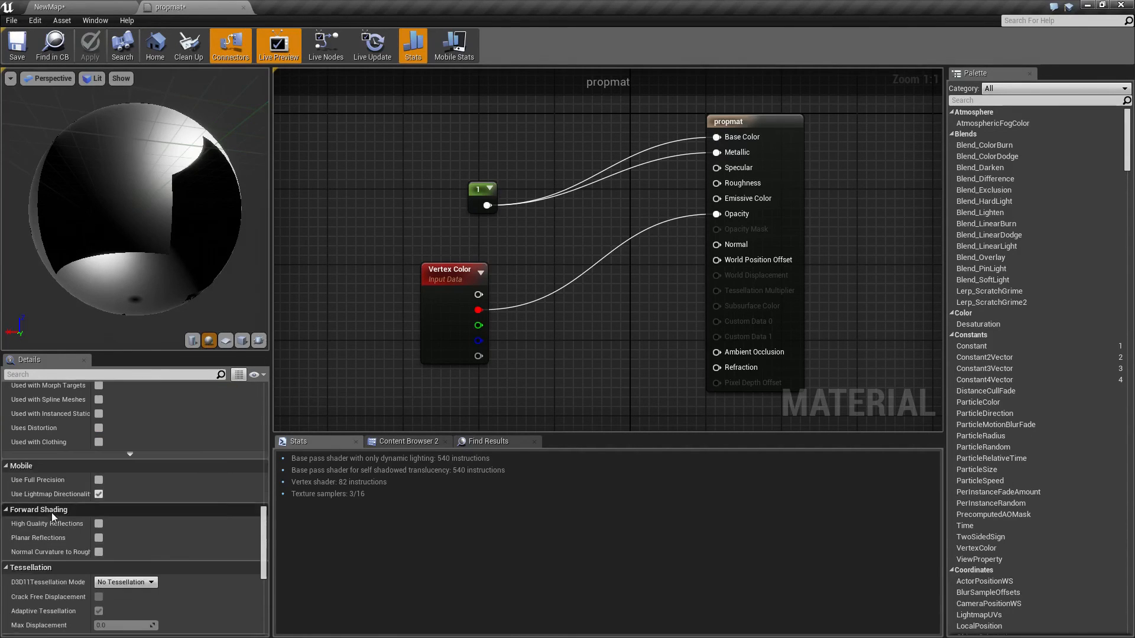
pyautogui.scroll(-5, 59, 540)
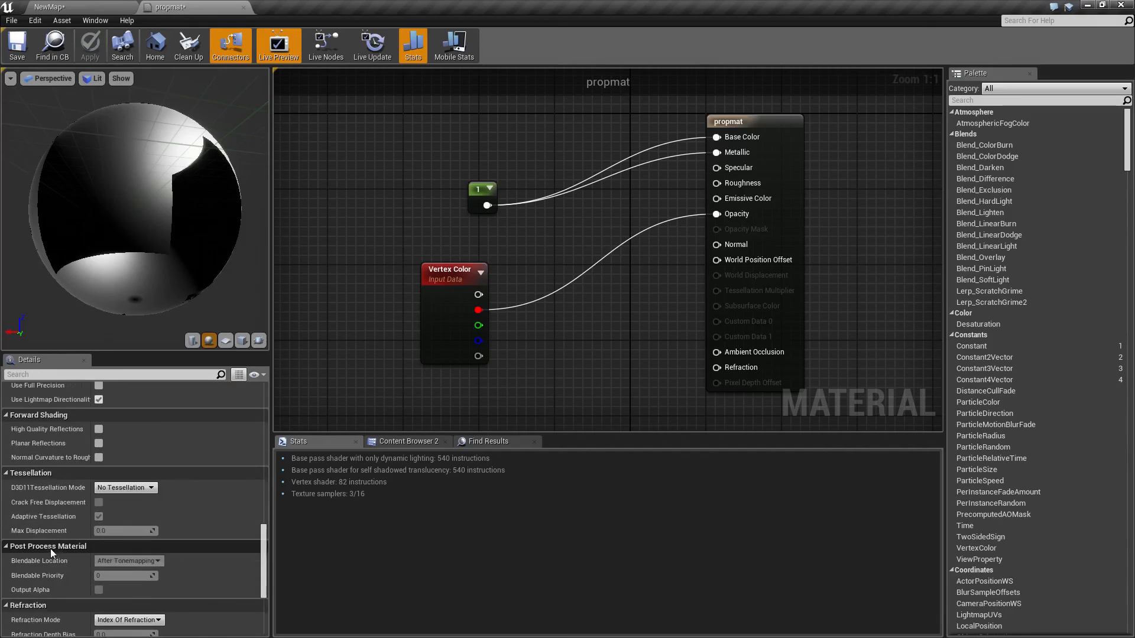
pyautogui.scroll(-3, 51, 549)
pyautogui.scroll(8, 41, 544)
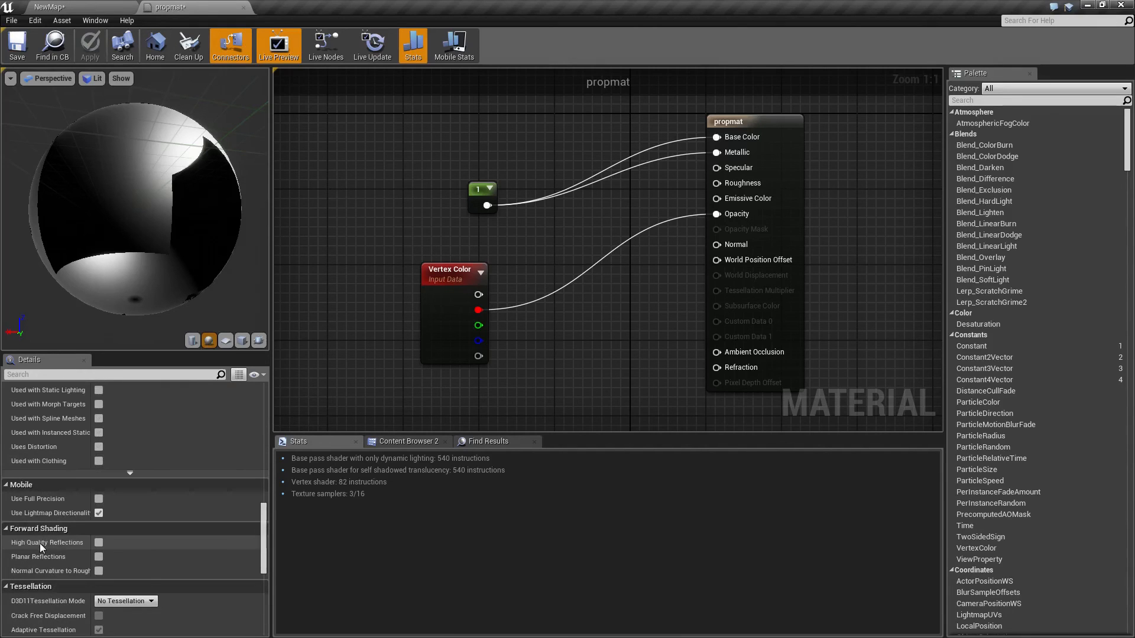
pyautogui.scroll(12, 40, 543)
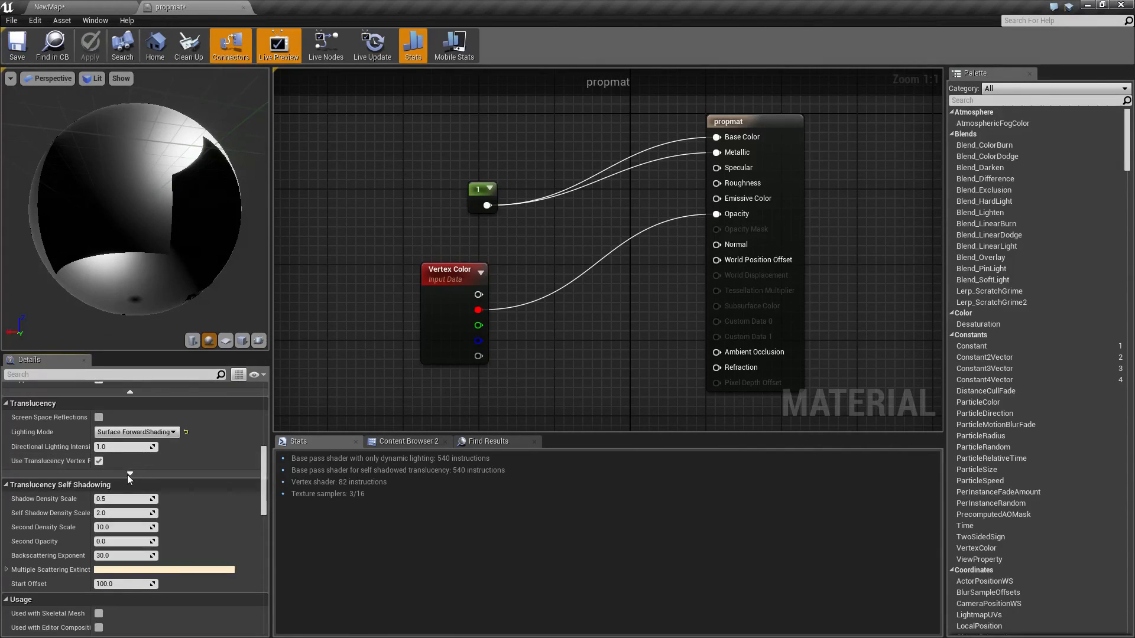
pyautogui.click(129, 474)
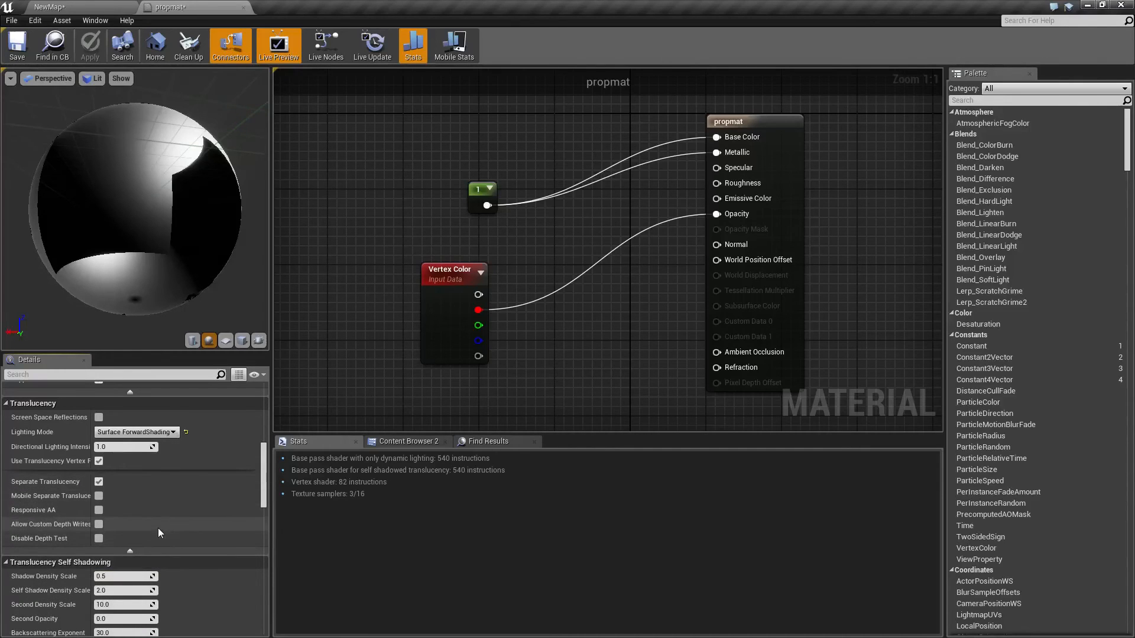
pyautogui.click(99, 482)
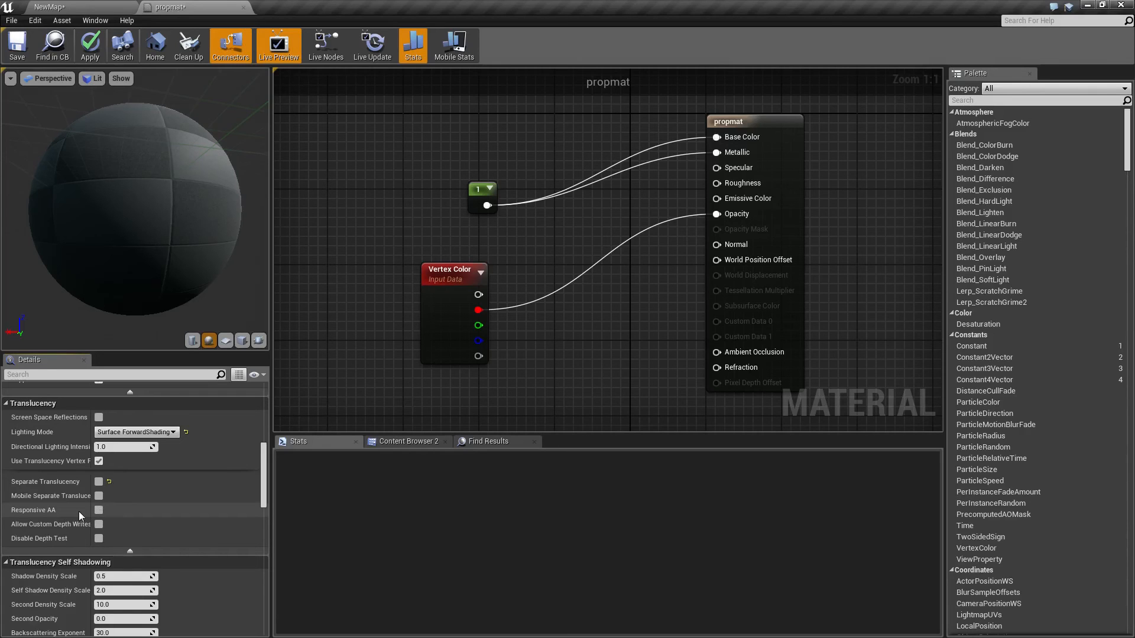
pyautogui.click(98, 510)
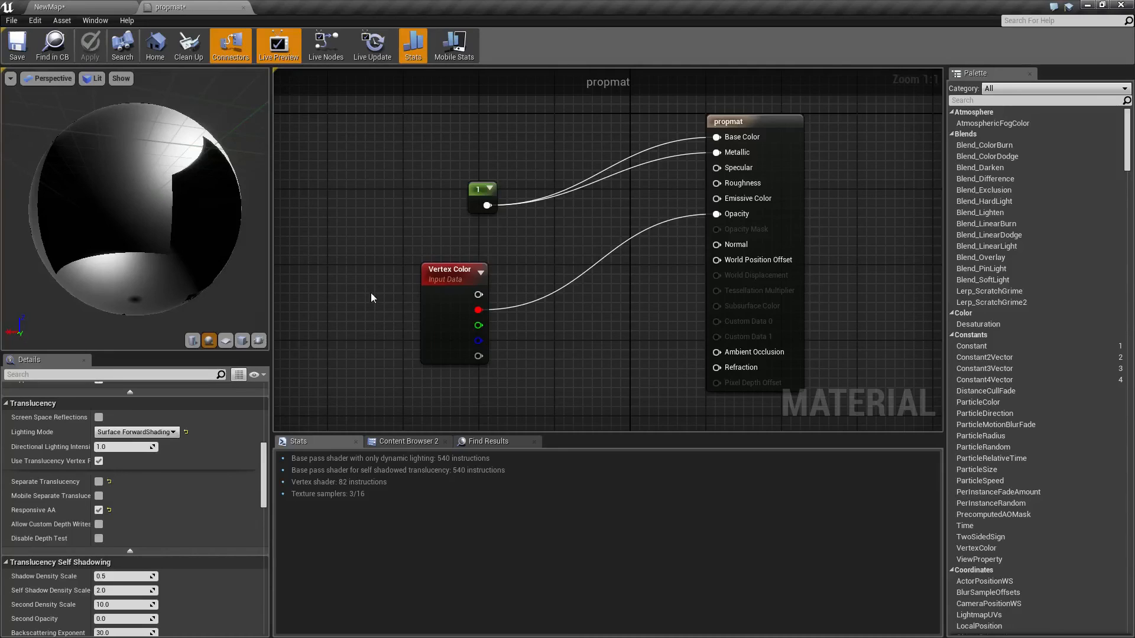
# Re-enable Separate Translucency on propmat, apply it and run the console command r.SeparateTranslucencyScreenPercentage 10 in the level
pyautogui.click(99, 482)
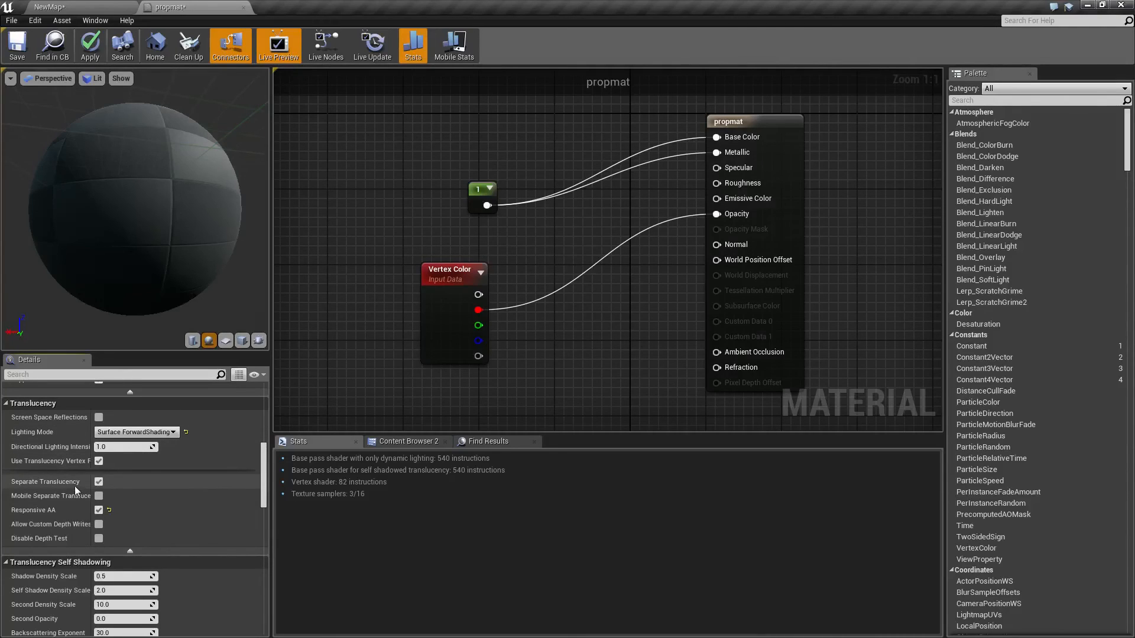
pyautogui.click(89, 46)
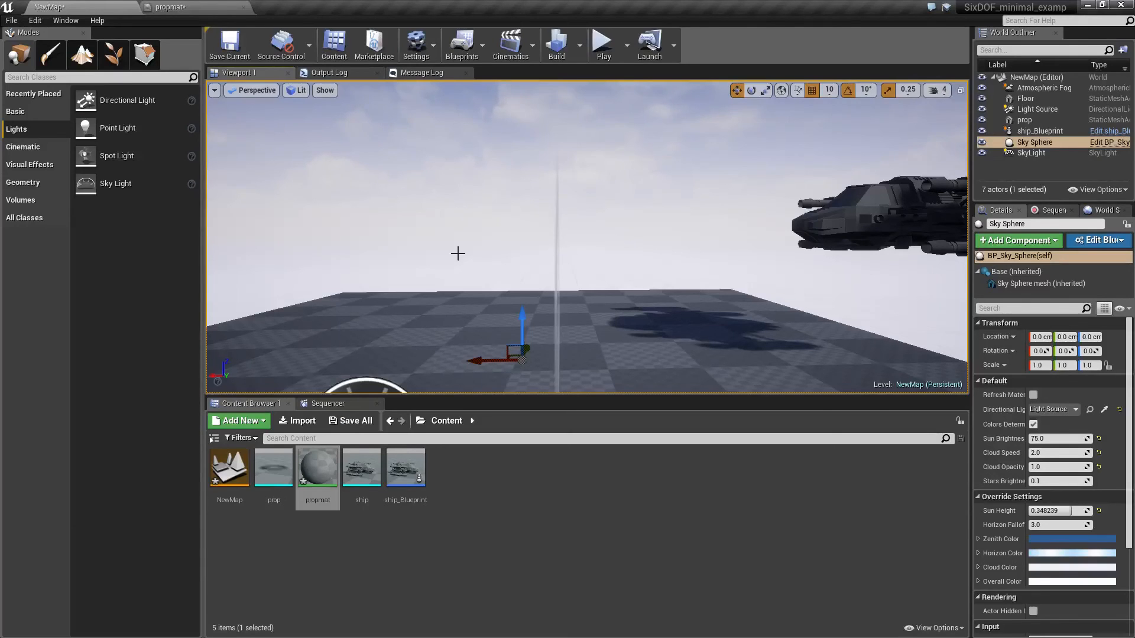
pyautogui.press('`')
pyautogui.press('Up')
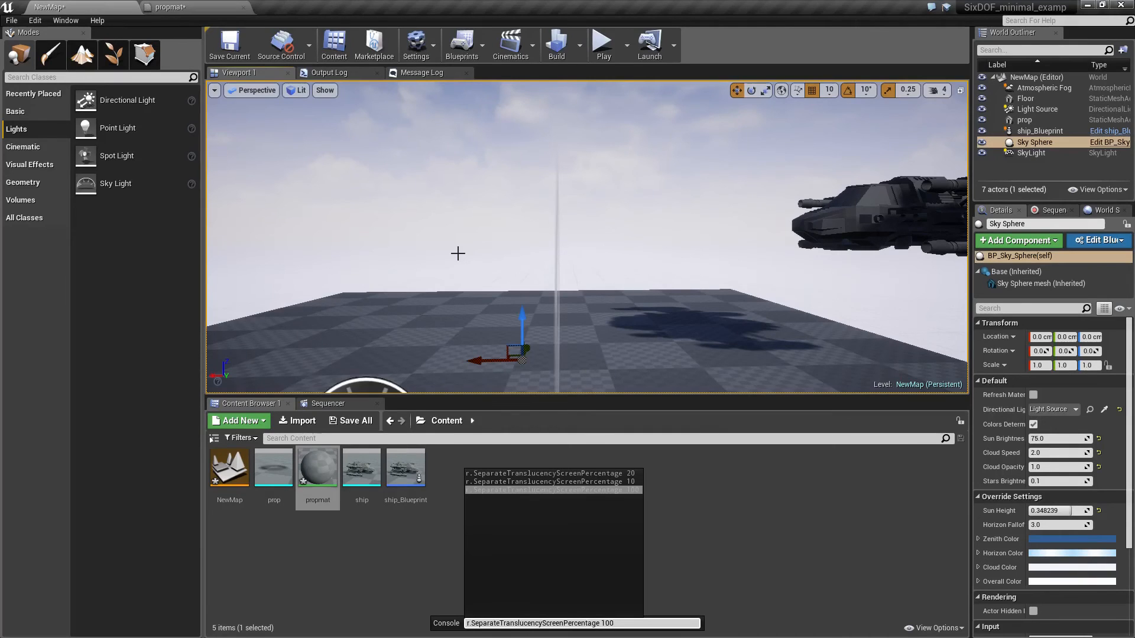
pyautogui.press('BackSpace')
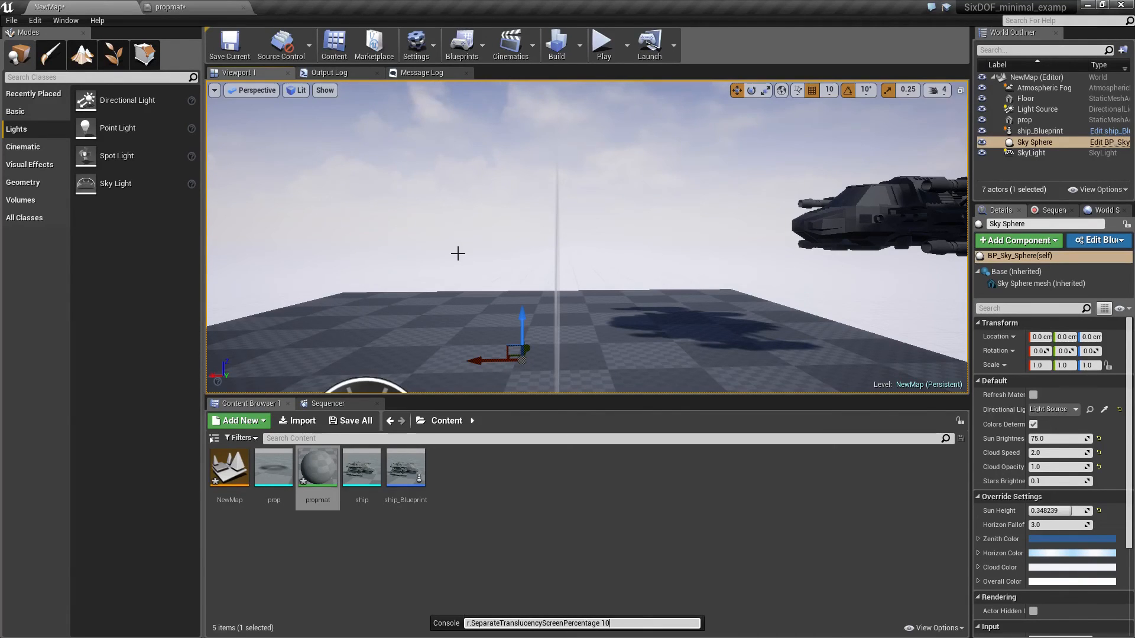
pyautogui.press('Return')
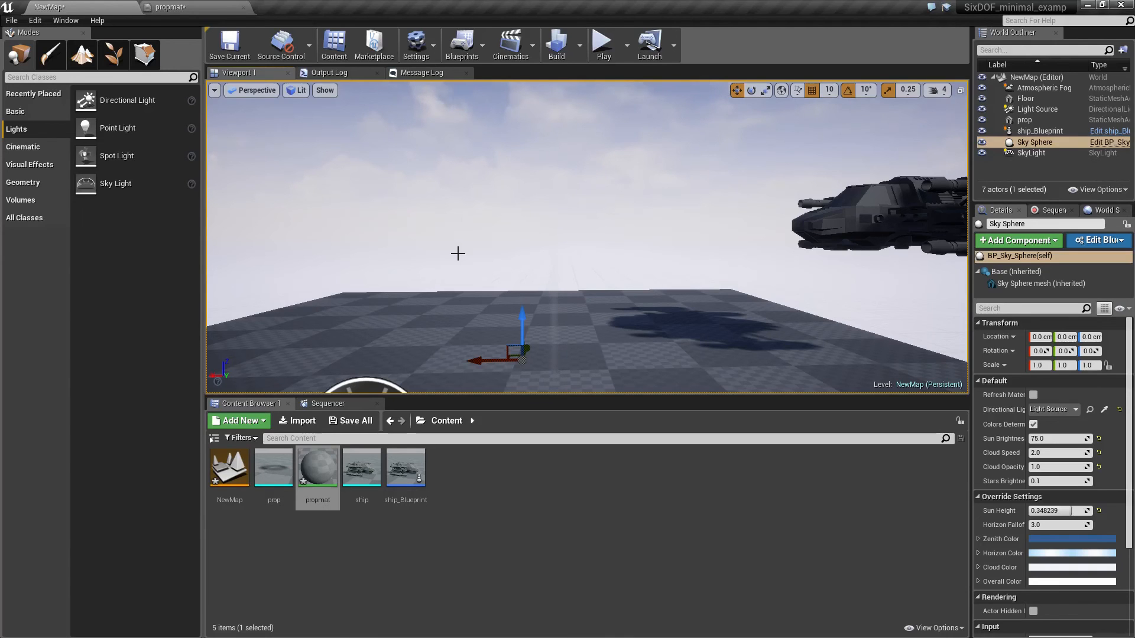
# Compare the prop disc's rendering in the level with the sphere in propmat's material preview
pyautogui.moveTo(494, 307)
pyautogui.mouseDown(button='right')
pyautogui.moveTo(464, 295)
pyautogui.moveTo(450, 306)
pyautogui.moveTo(473, 313)
pyautogui.moveTo(421, 330)
pyautogui.moveTo(442, 312)
pyautogui.moveTo(496, 324)
pyautogui.mouseUp(button='right')
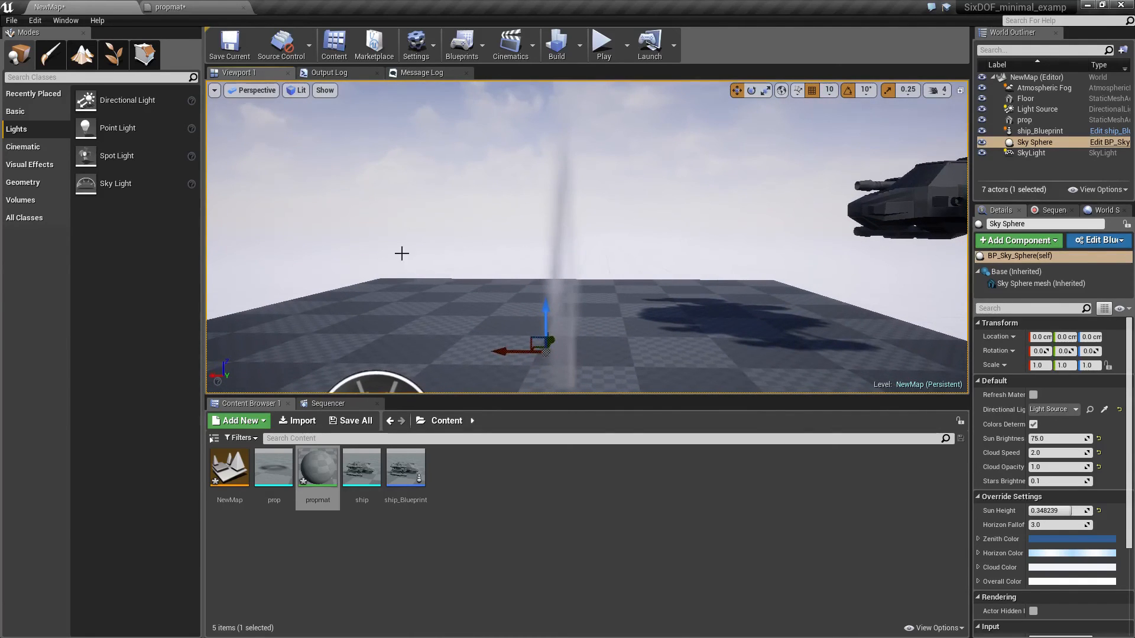
pyautogui.click(201, 6)
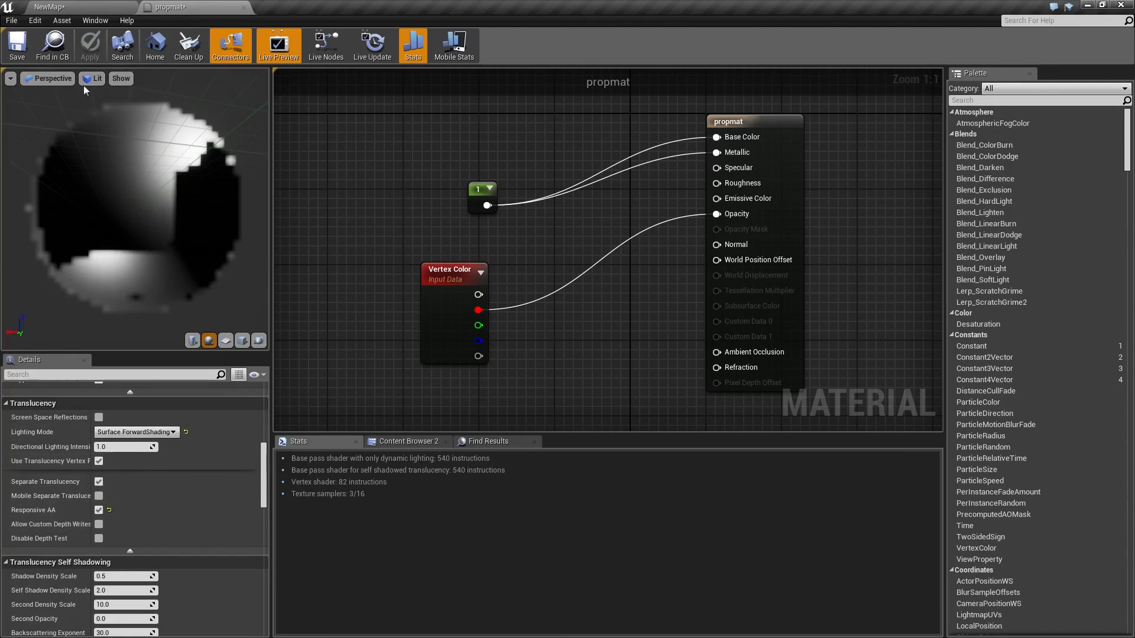
pyautogui.click(76, 6)
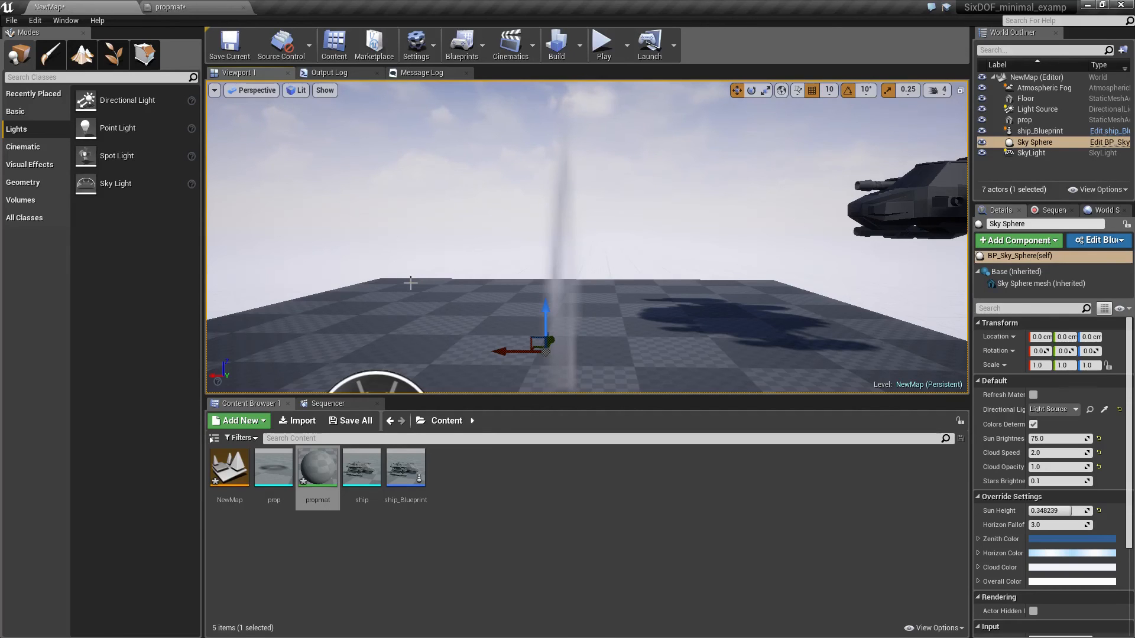
pyautogui.moveTo(411, 283); pyautogui.dragTo(393, 211, button='right')
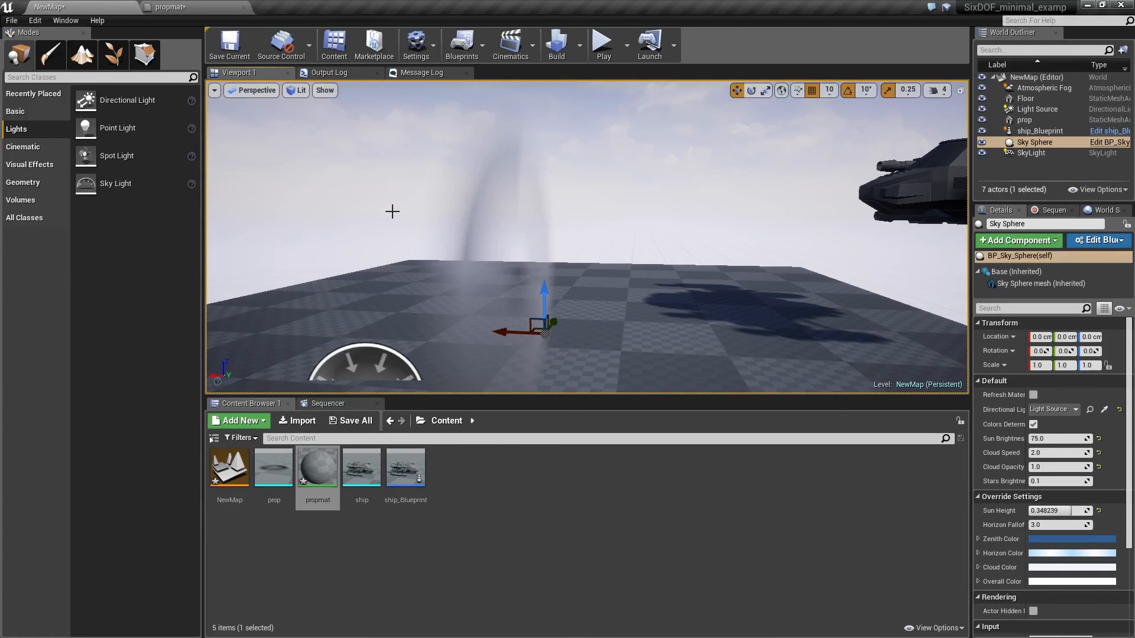
# Set propmat's Shading Model to Unlit and its Blend Mode to Additive
pyautogui.click(196, 12)
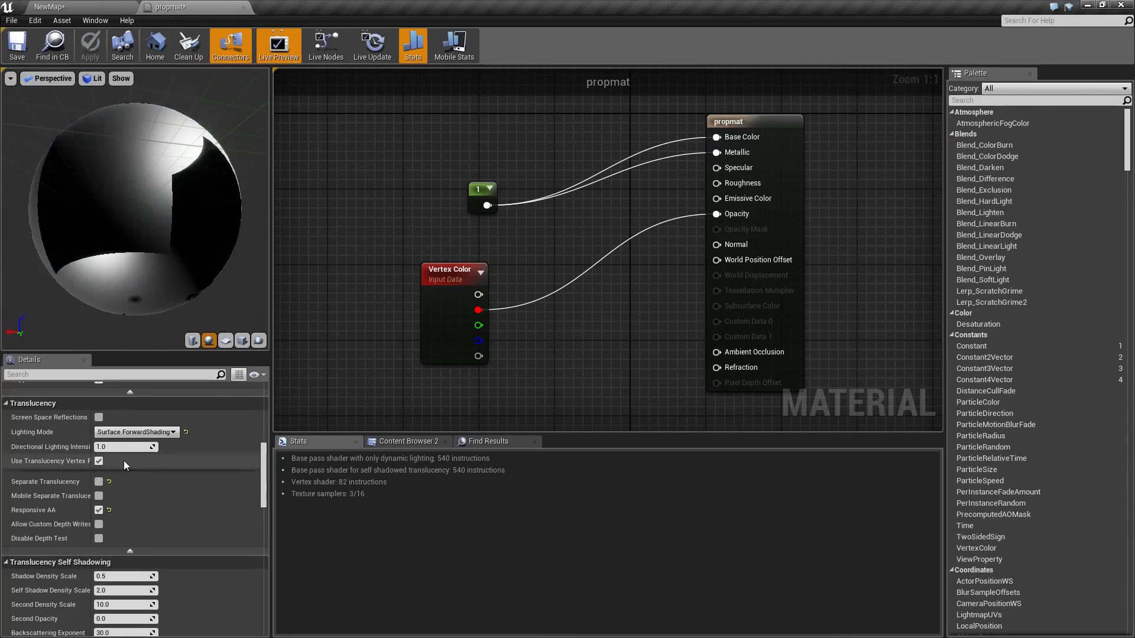
pyautogui.scroll(5, 266, 485)
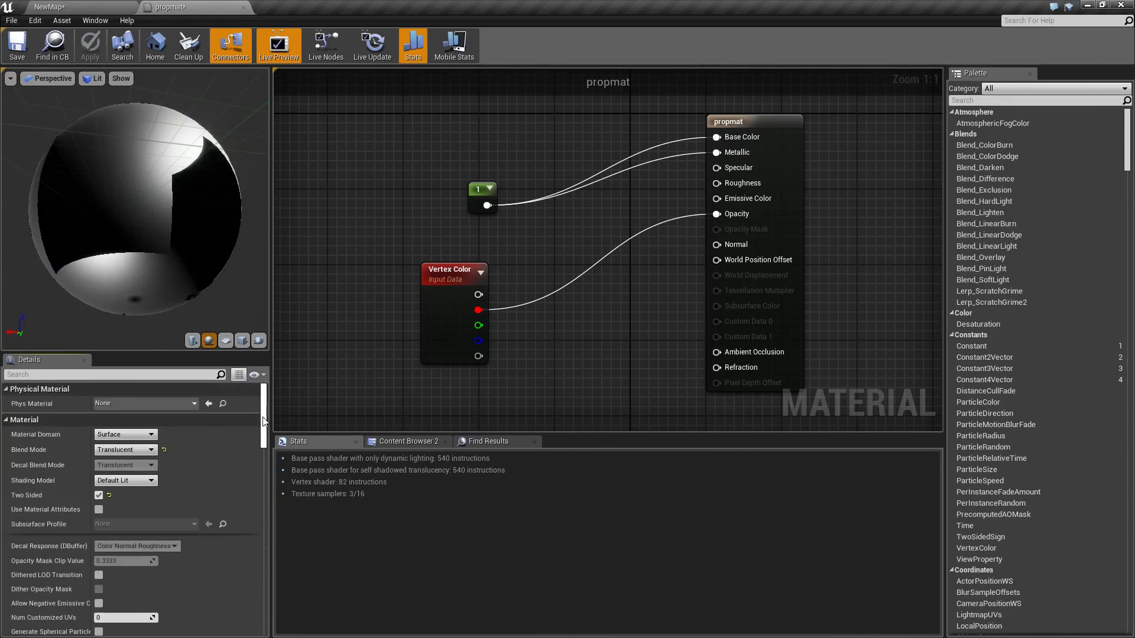
pyautogui.click(131, 481)
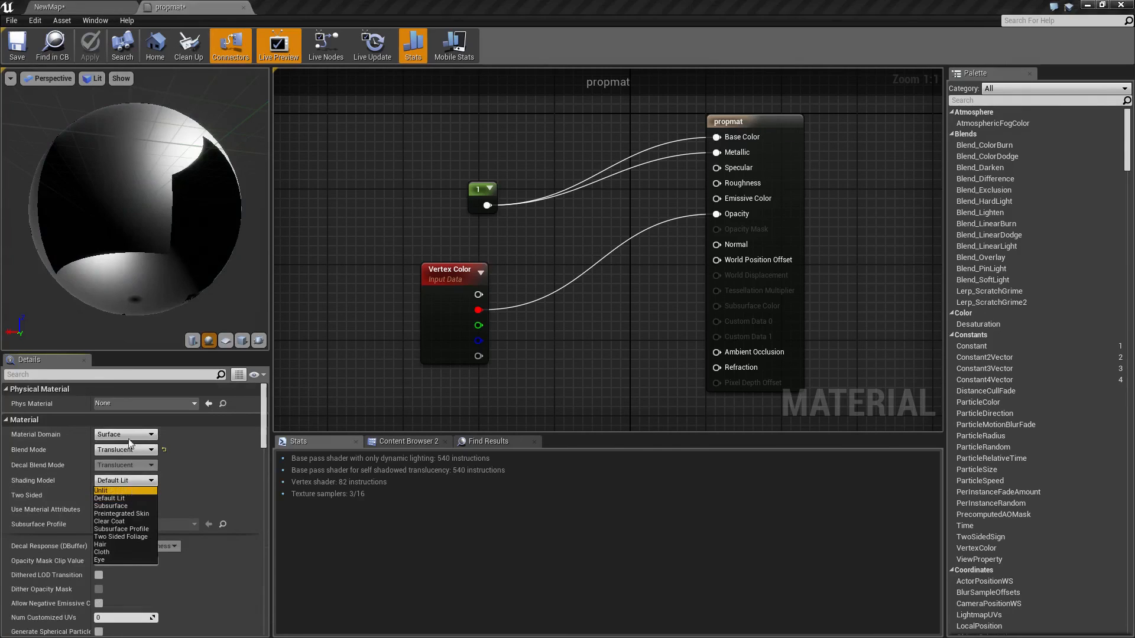
pyautogui.click(126, 491)
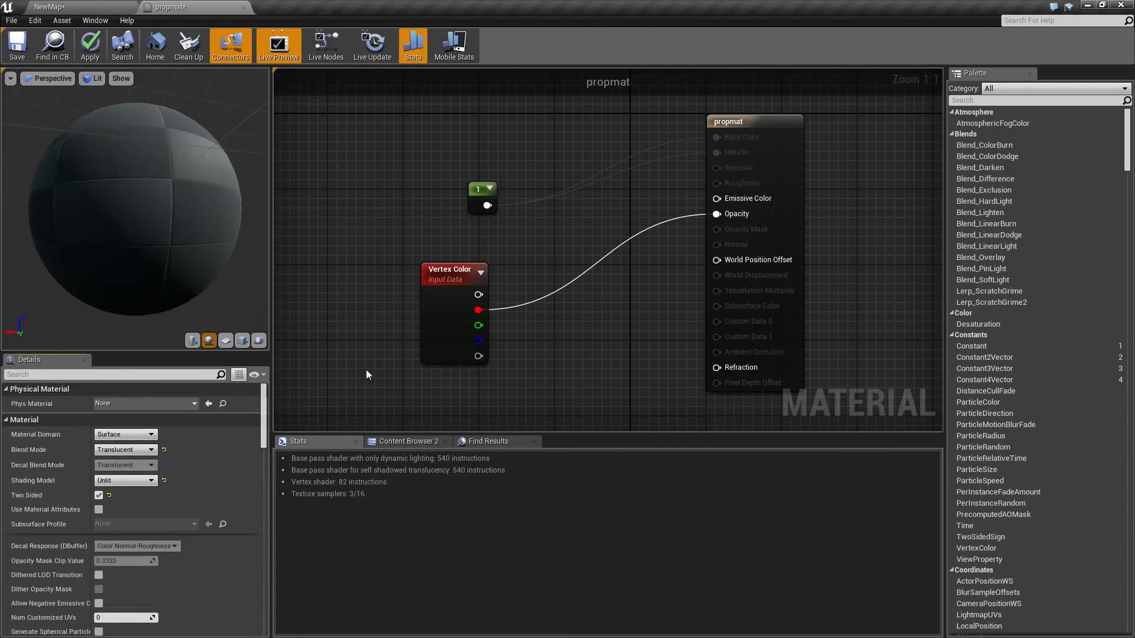
pyautogui.click(134, 452)
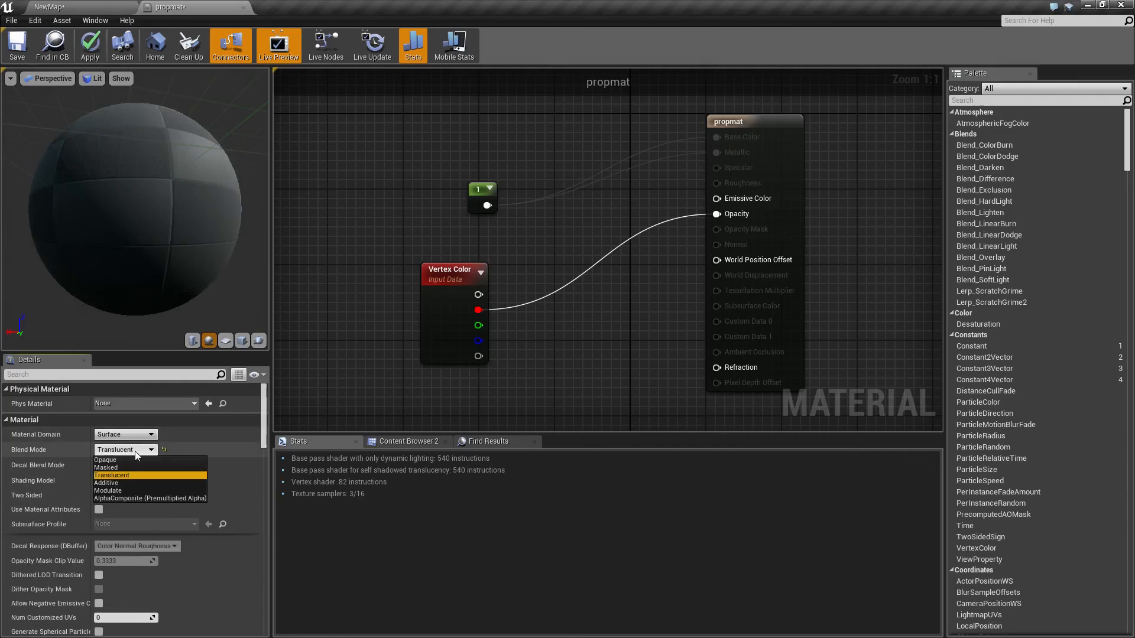
pyautogui.click(126, 482)
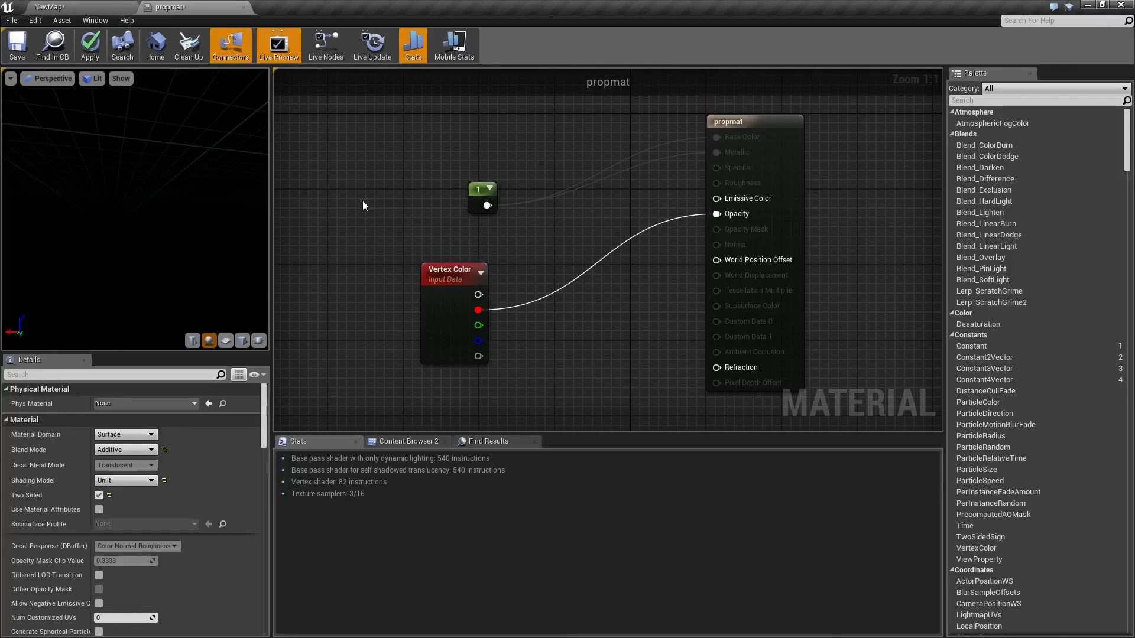
# Connect the Vertex Color node's green output to propmat's Emissive Color, apply the material and check the disc in the level
pyautogui.moveTo(478, 325); pyautogui.dragTo(716, 199)
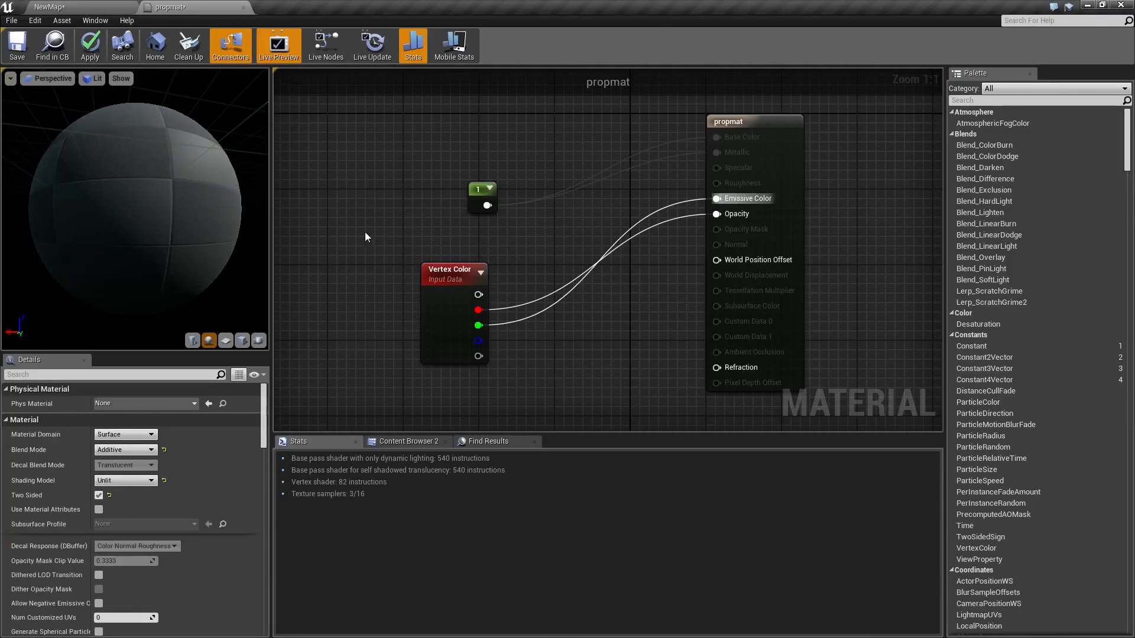
pyautogui.click(53, 7)
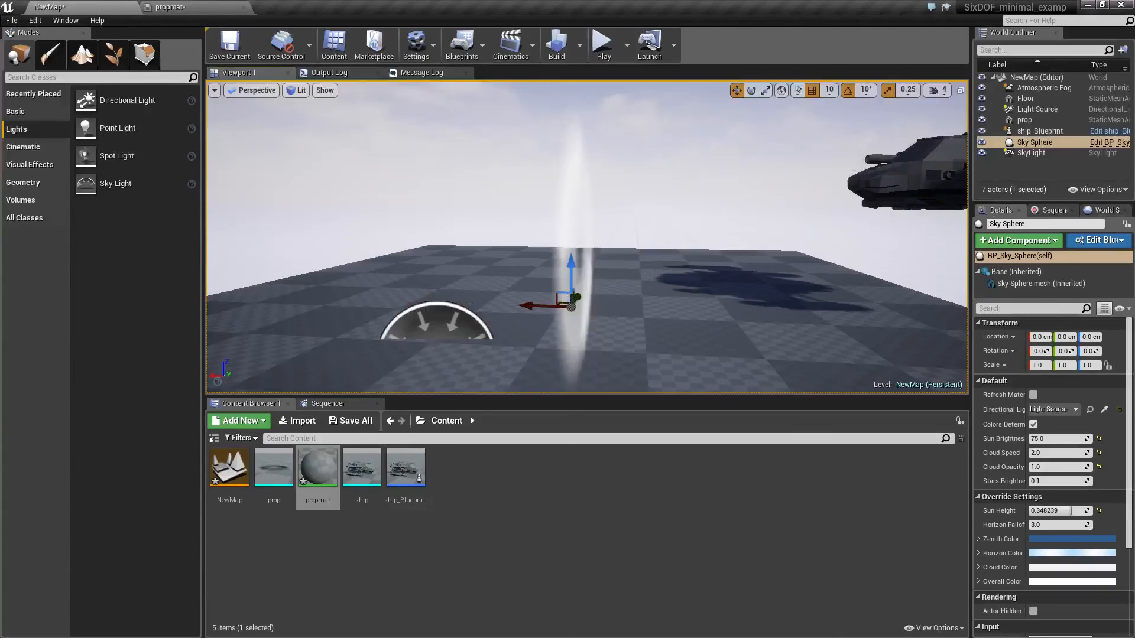
# Add a Multiply node to propmat, feed the Vertex Color's red output into B and connect the result to Emissive Color
pyautogui.moveTo(587, 237); pyautogui.dragTo(396, 195, button='right')
pyautogui.click(177, 7)
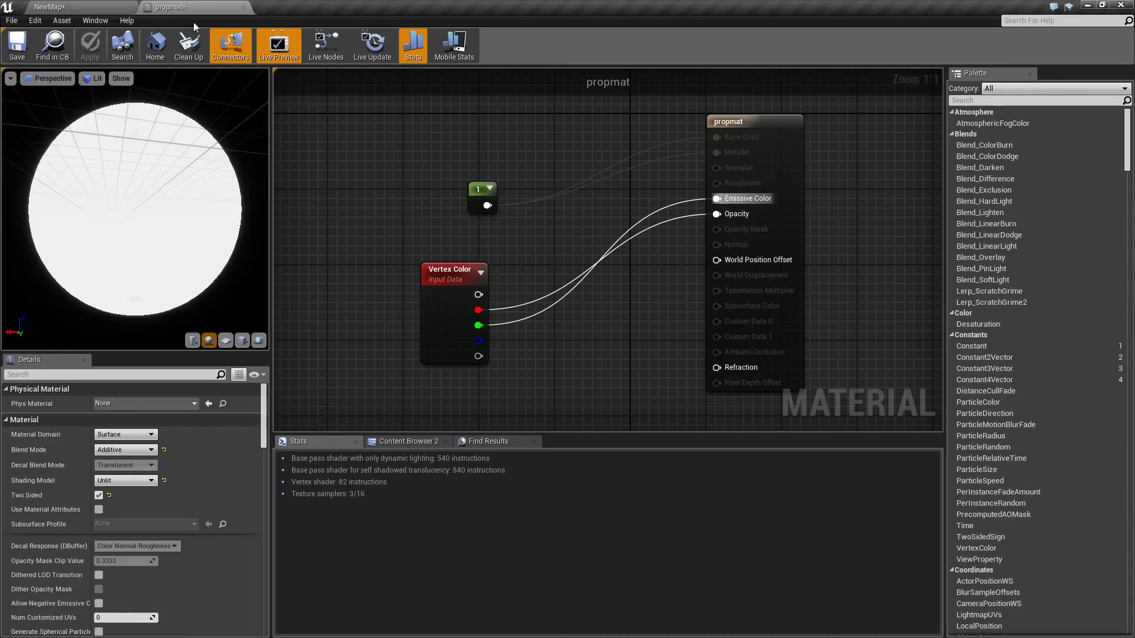
pyautogui.rightClick(526, 272)
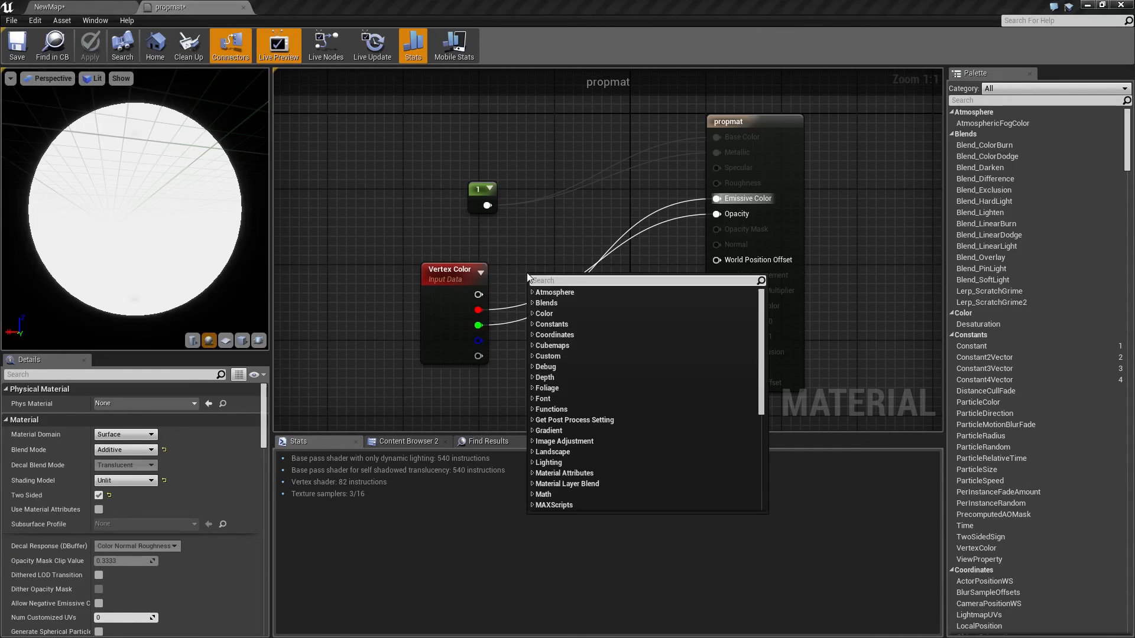
pyautogui.write('multi')
pyautogui.press('Return')
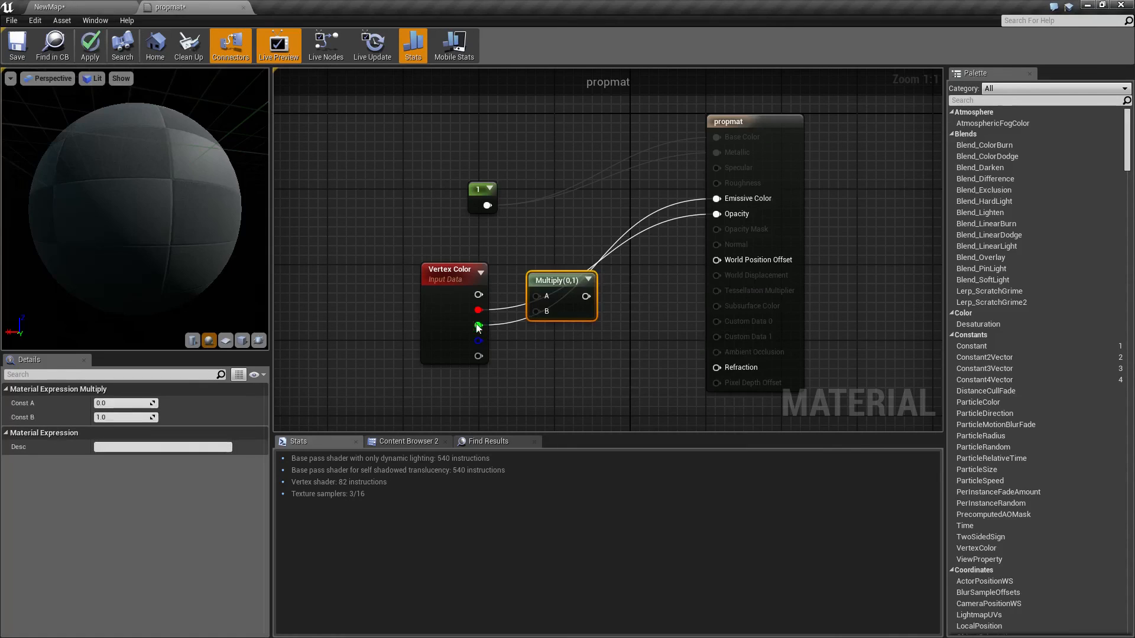
pyautogui.moveTo(479, 309); pyautogui.dragTo(537, 312)
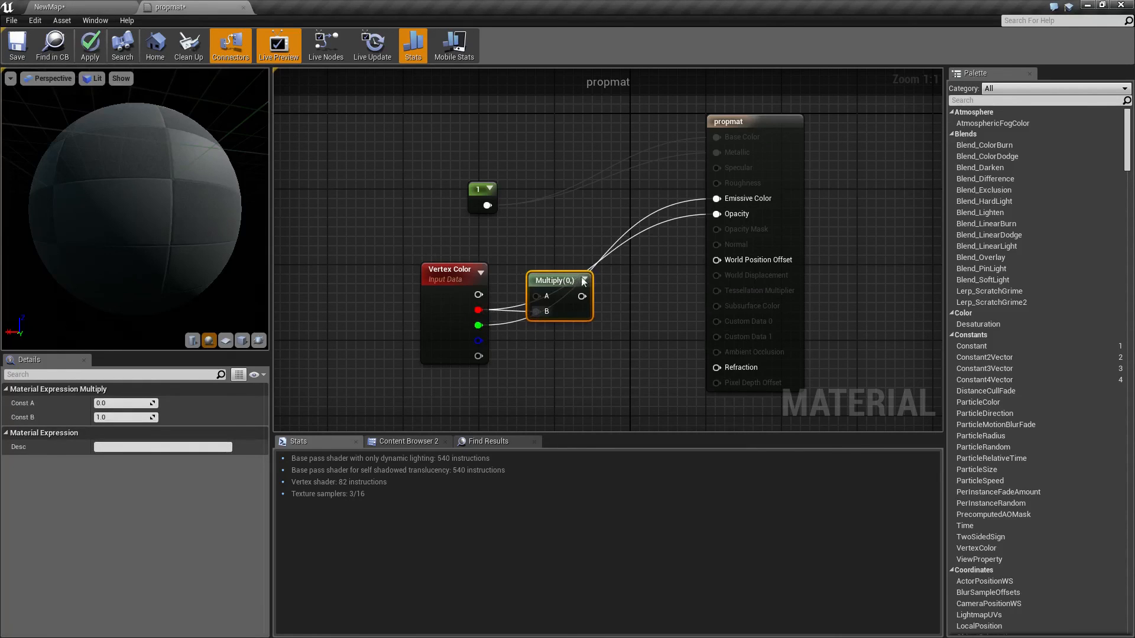
pyautogui.moveTo(583, 281); pyautogui.dragTo(763, 199)
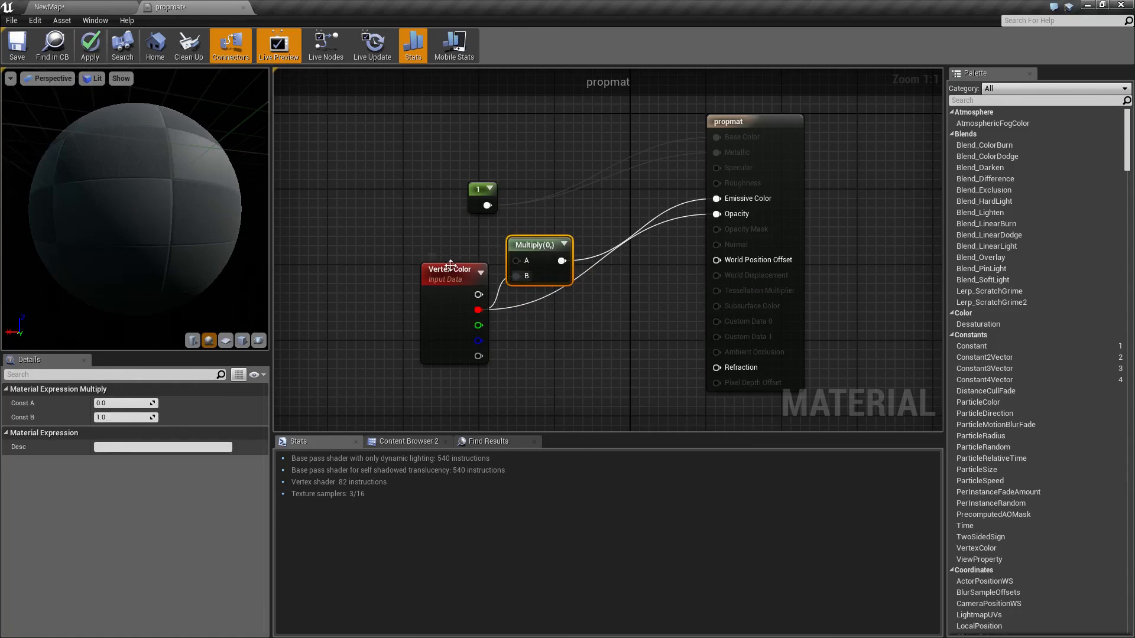
# Add a VectorParameter to the Multiply node's A input and arrange it and the Vertex Color node so they do not overlap
pyautogui.moveTo(434, 276); pyautogui.dragTo(436, 307)
pyautogui.moveTo(519, 261); pyautogui.dragTo(368, 225)
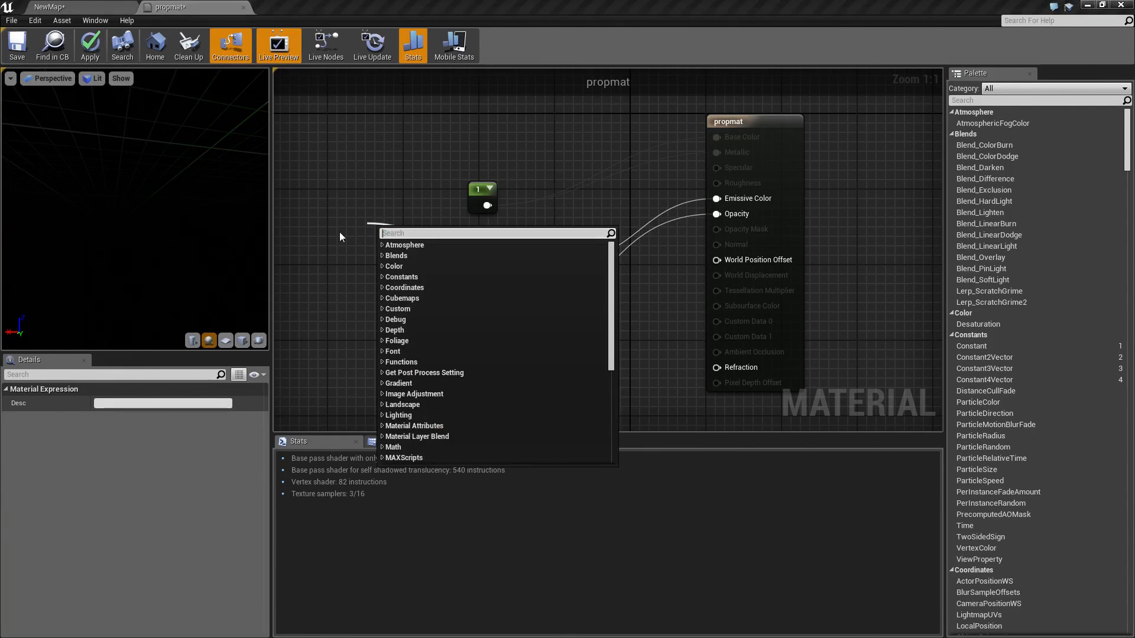
pyautogui.write('ve')
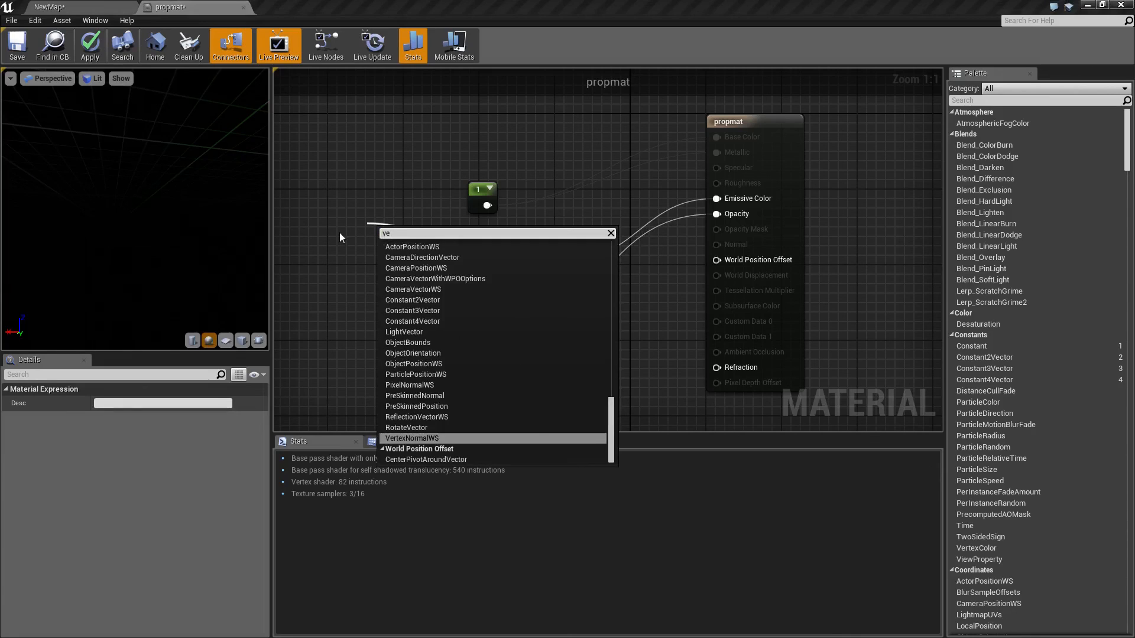
pyautogui.write('ctor par')
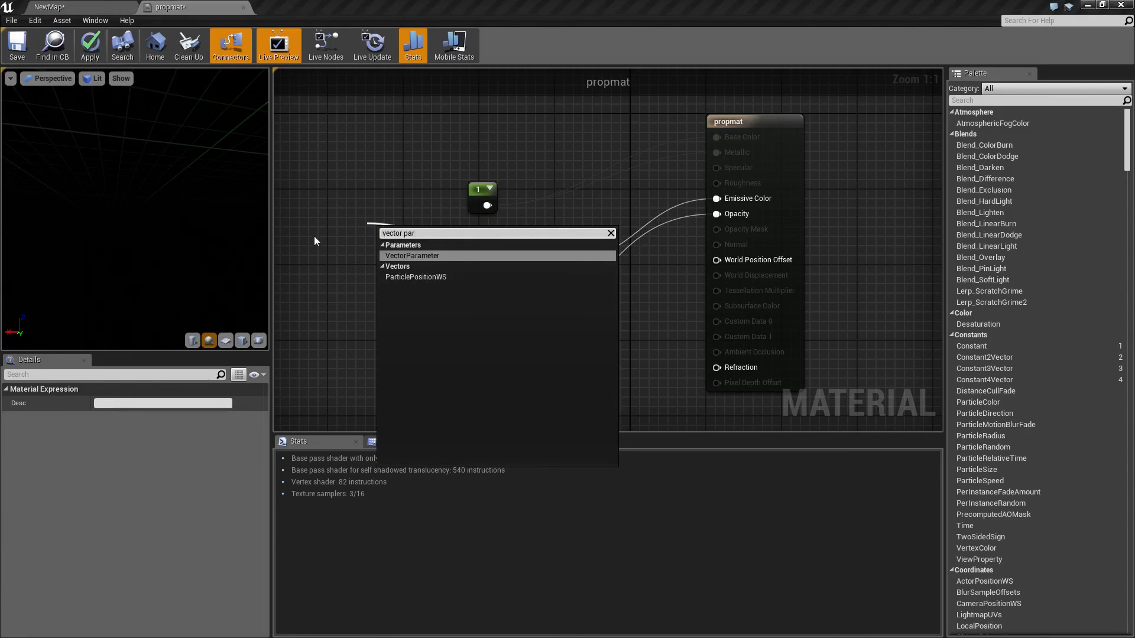
pyautogui.press('Return')
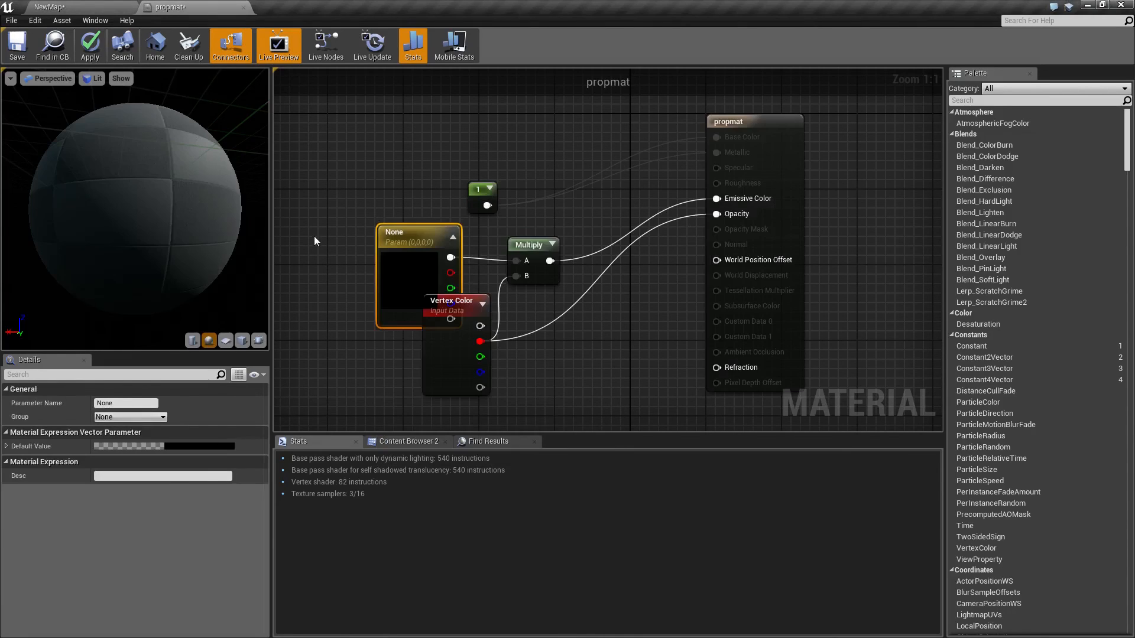
pyautogui.moveTo(402, 234); pyautogui.dragTo(343, 227)
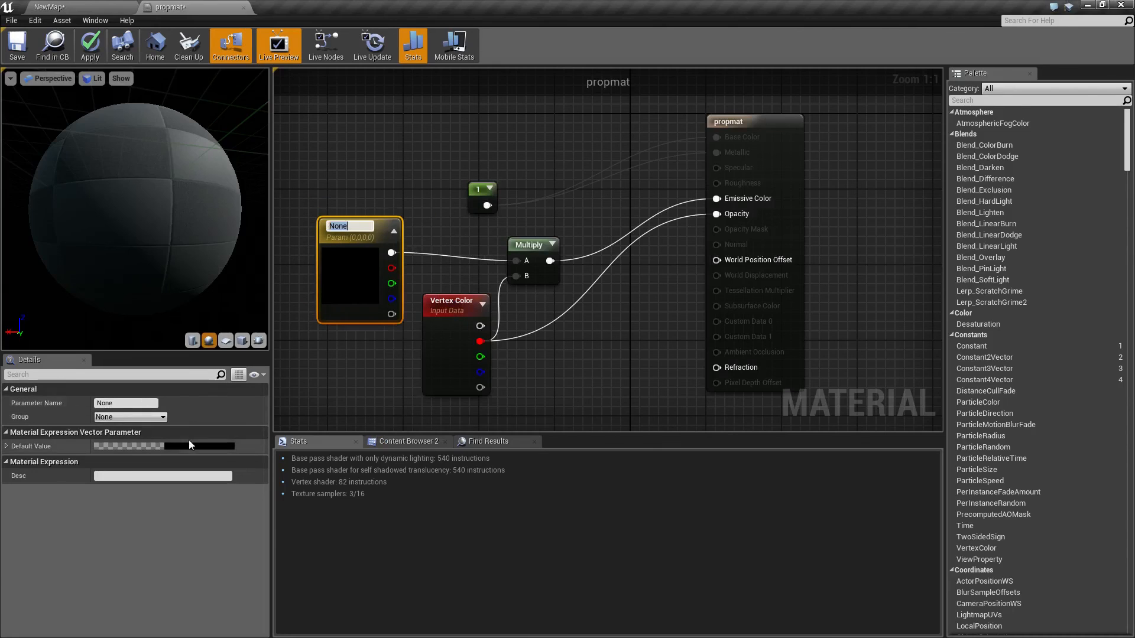
# Set the vector parameter's default value to a pale orange at full brightness, apply propmat and inspect the tinted disc in the level
pyautogui.click(182, 447)
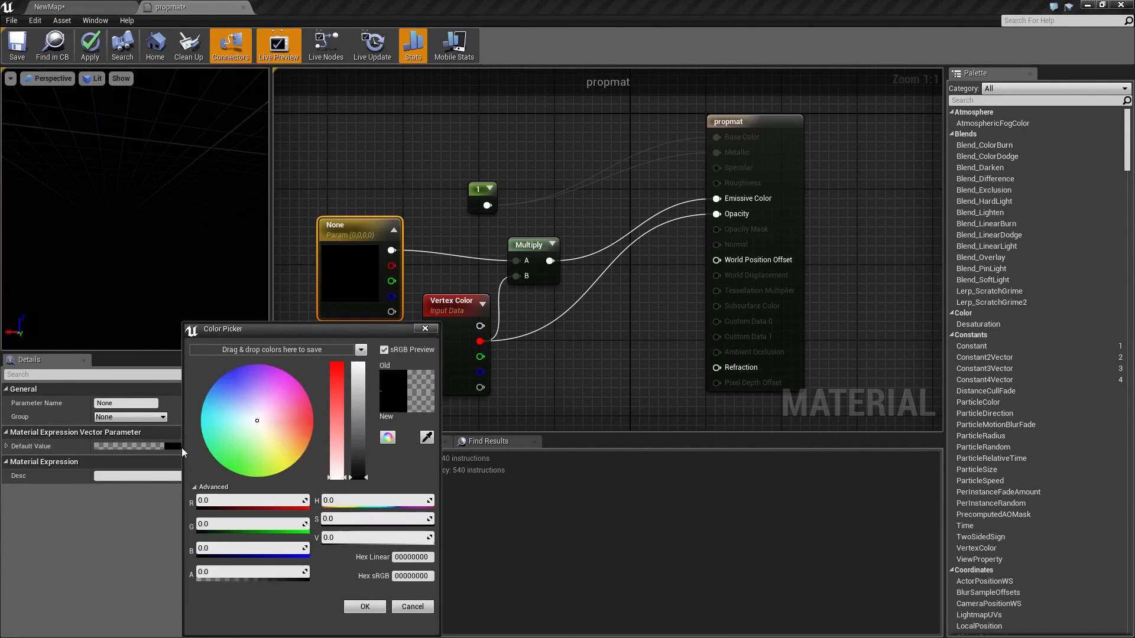
pyautogui.moveTo(286, 403); pyautogui.dragTo(289, 430)
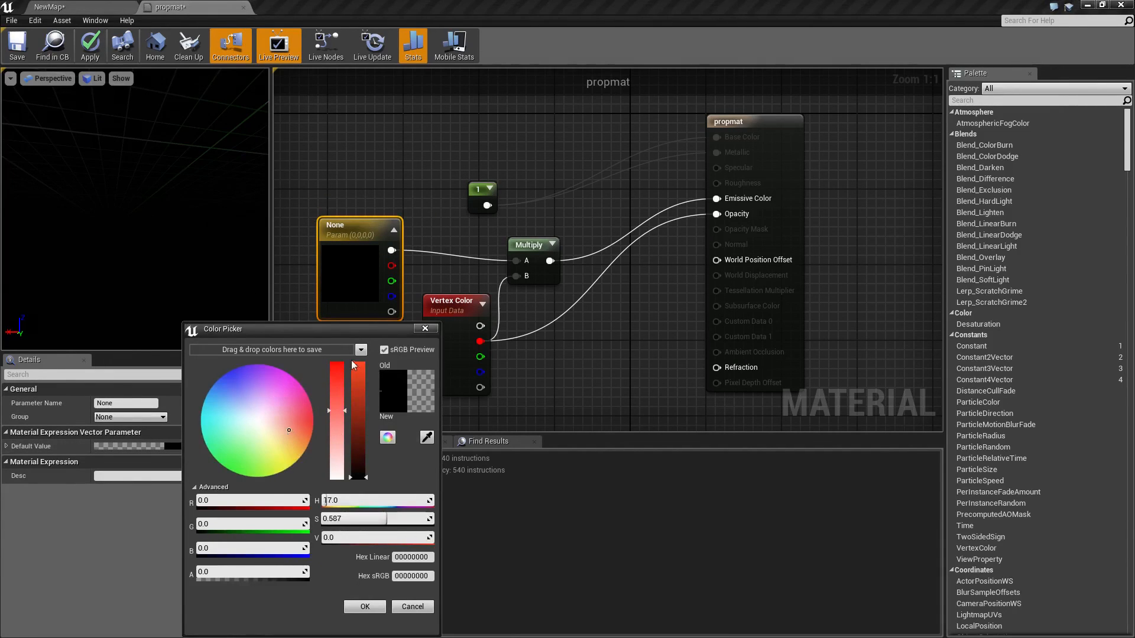
pyautogui.moveTo(356, 377); pyautogui.dragTo(357, 362)
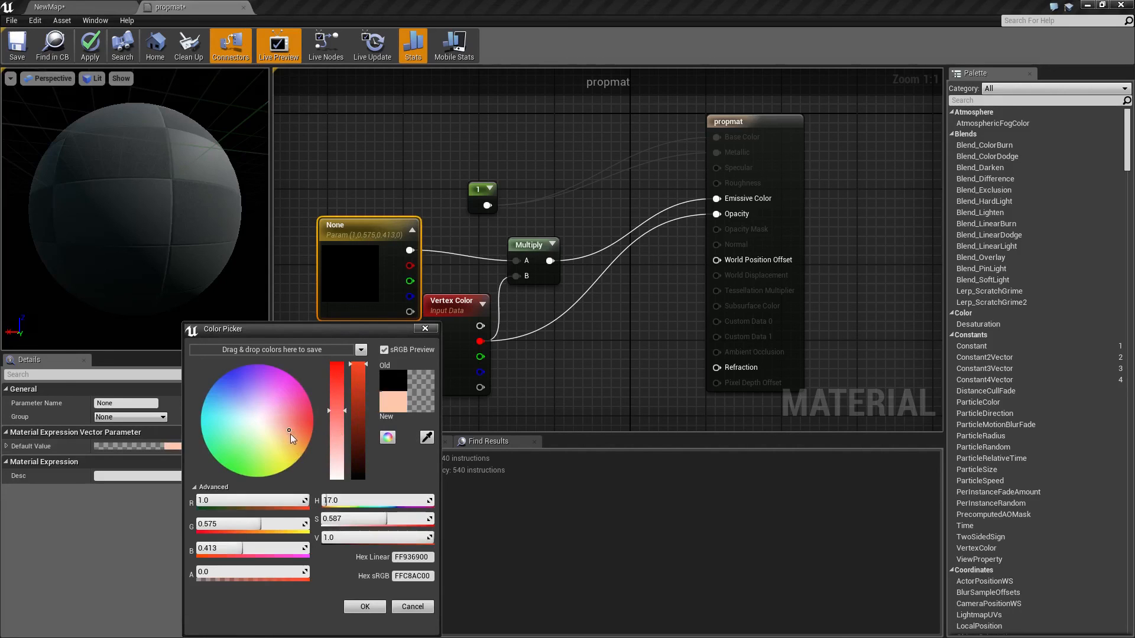
pyautogui.moveTo(290, 433); pyautogui.dragTo(294, 440)
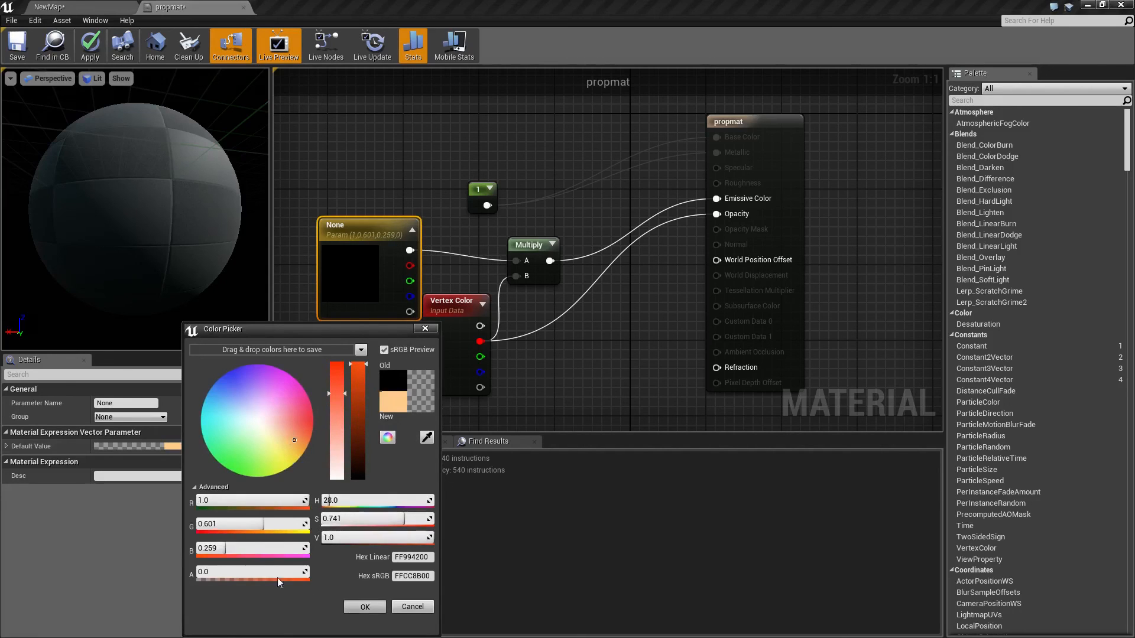
pyautogui.click(281, 433)
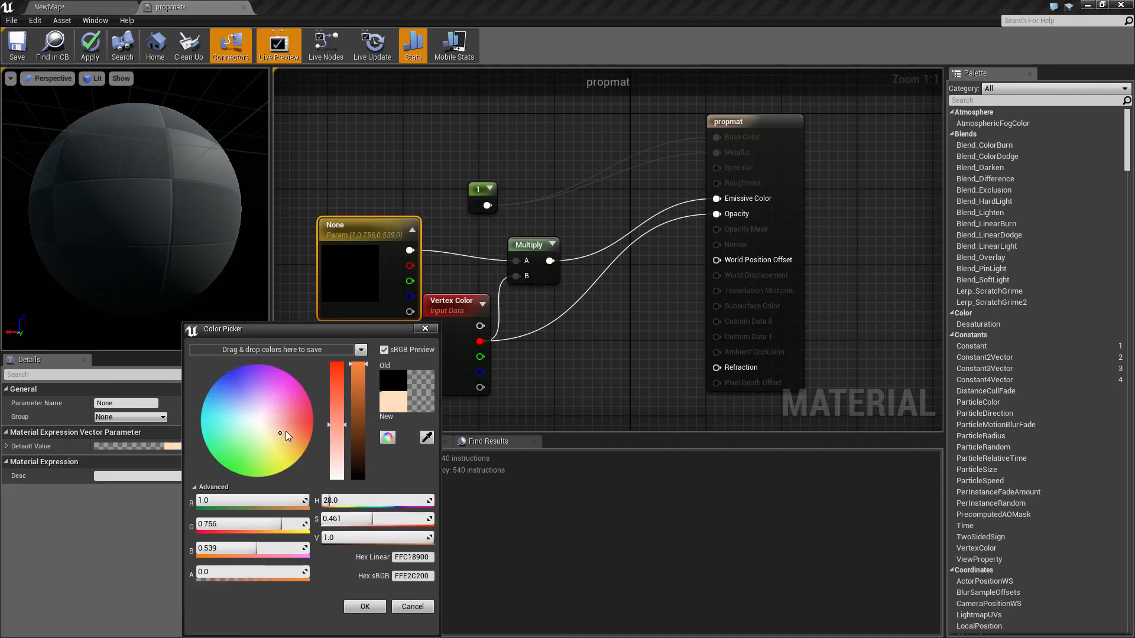
pyautogui.click(284, 431)
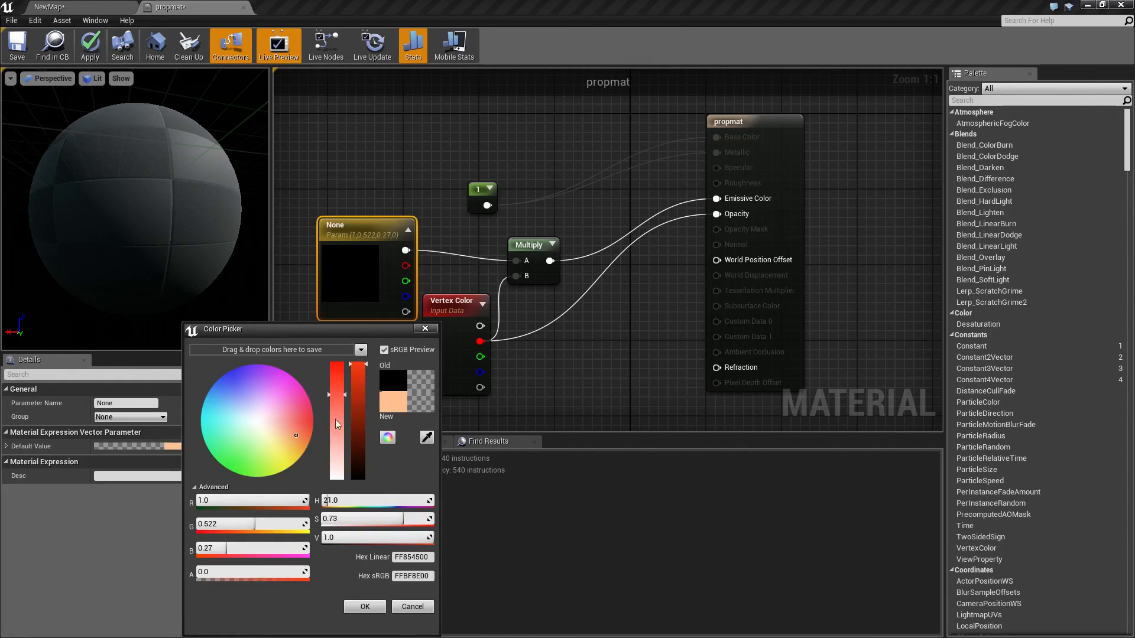
pyautogui.click(365, 607)
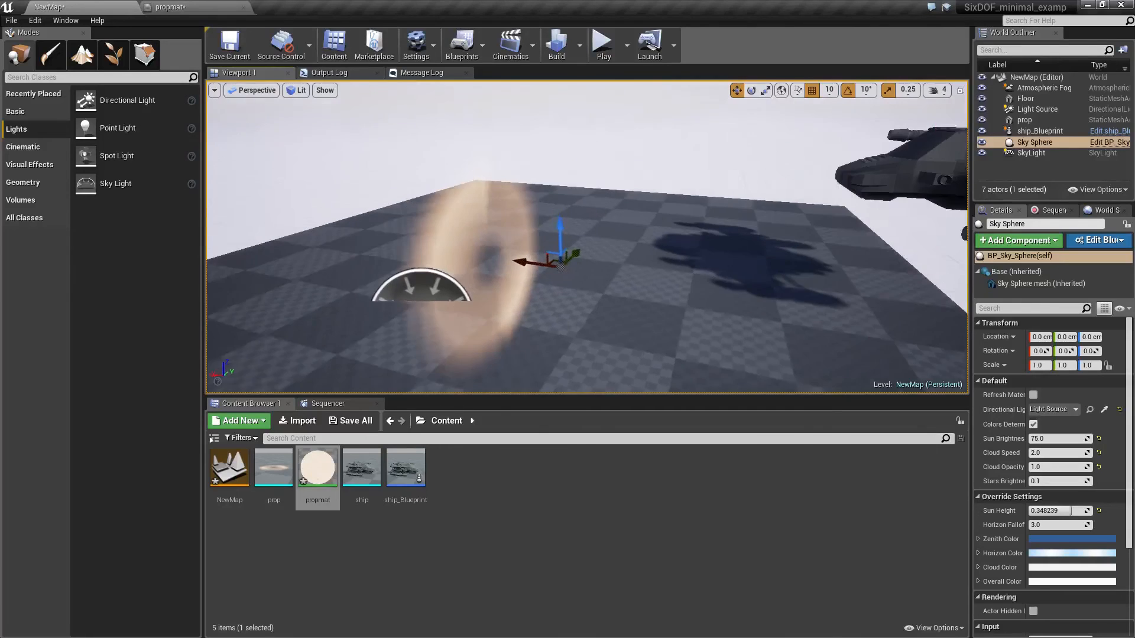
pyautogui.moveTo(587, 237); pyautogui.dragTo(456, 261, button='right')
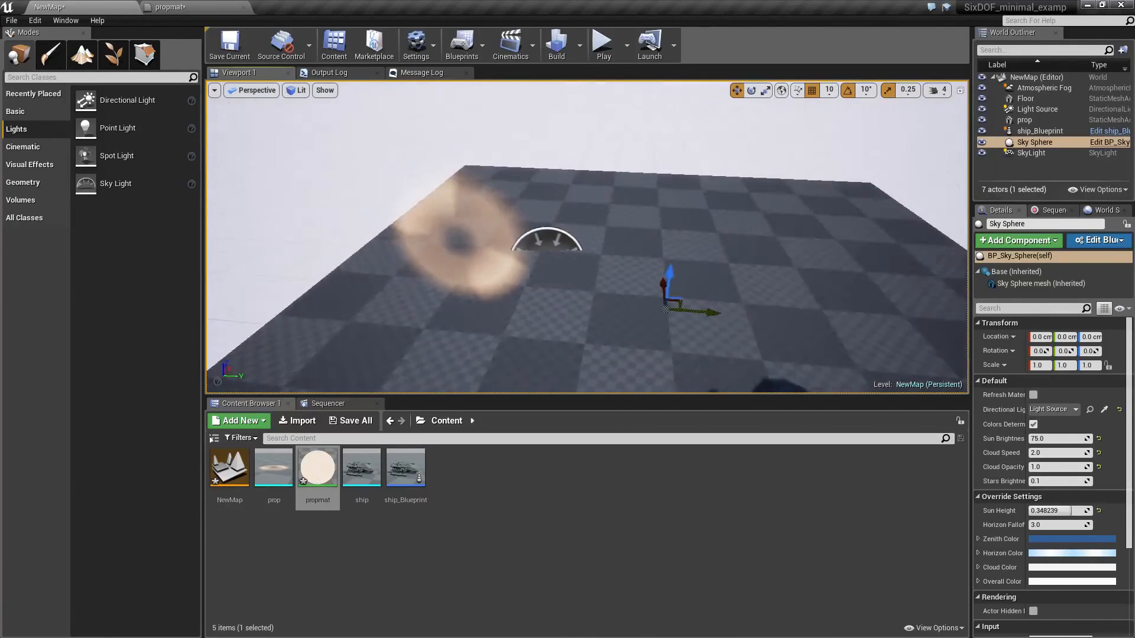